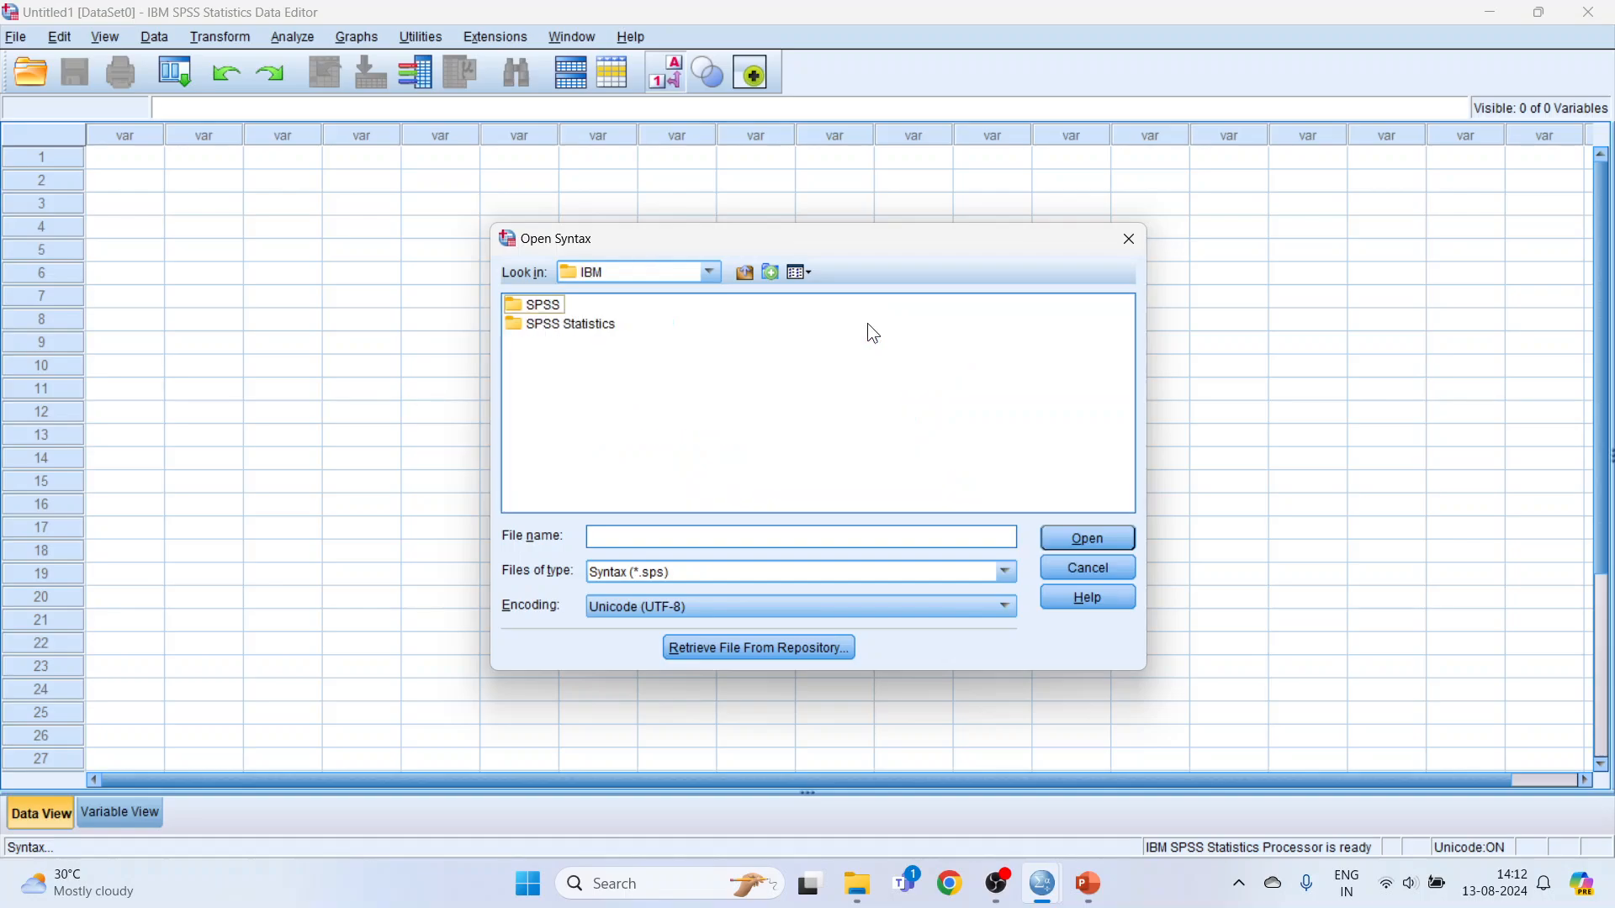
Open the conjoint.sps syntax file from SPSS > Statistics > 25 > Samples > English and maximize its editor window.
double_click(553, 307)
double_click(553, 307)
double_click(530, 307)
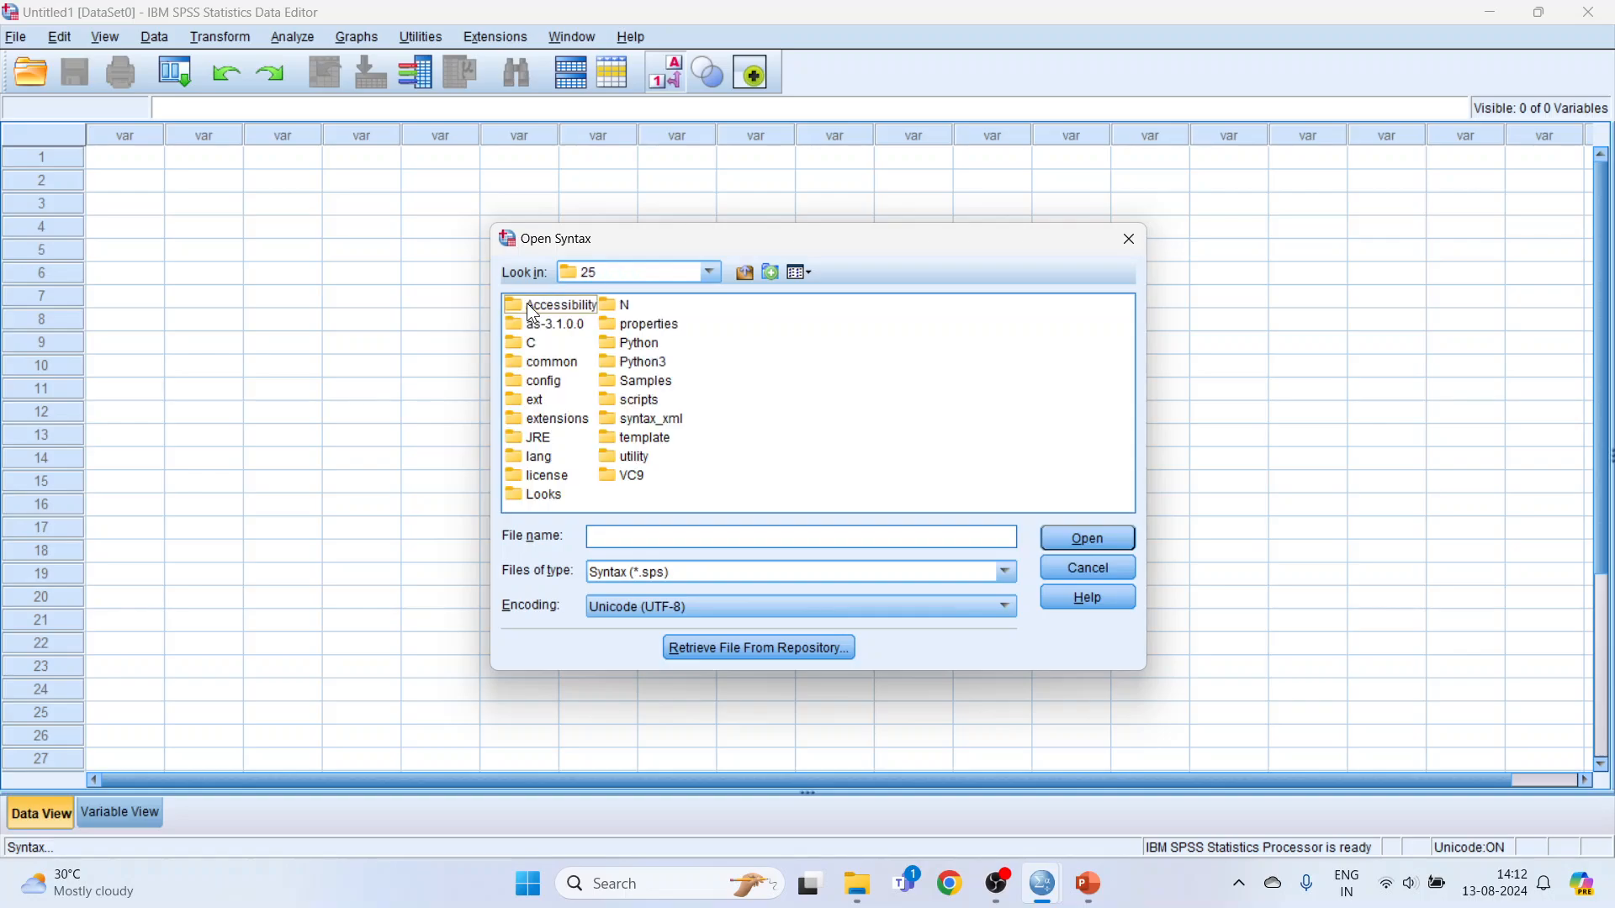
click(642, 383)
double_click(639, 382)
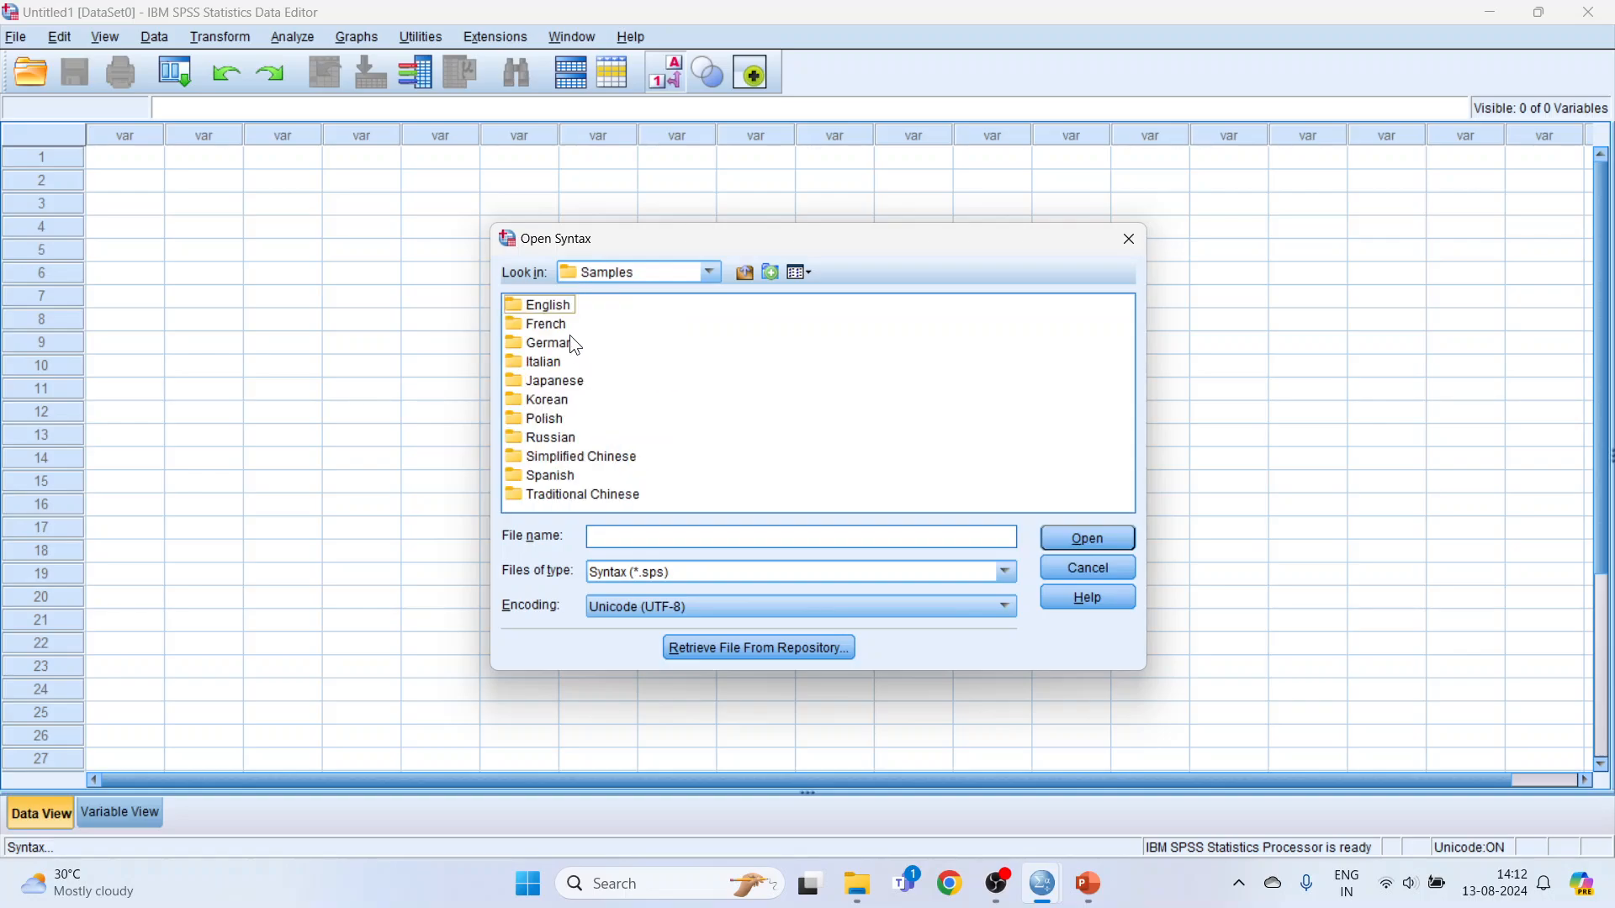
double_click(561, 312)
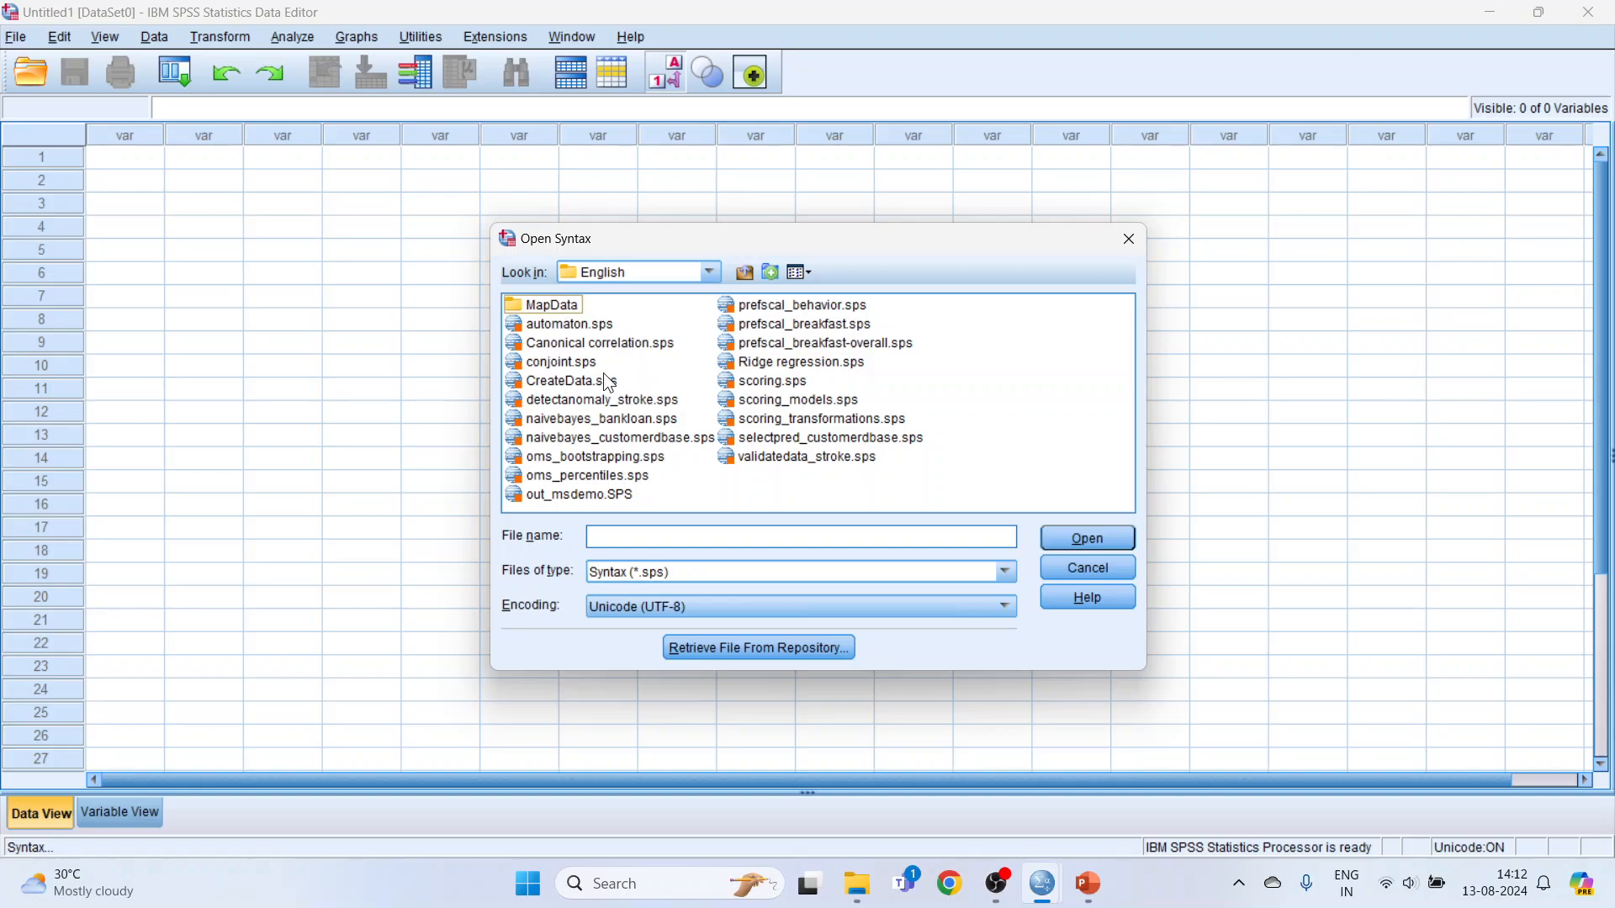
click(581, 364)
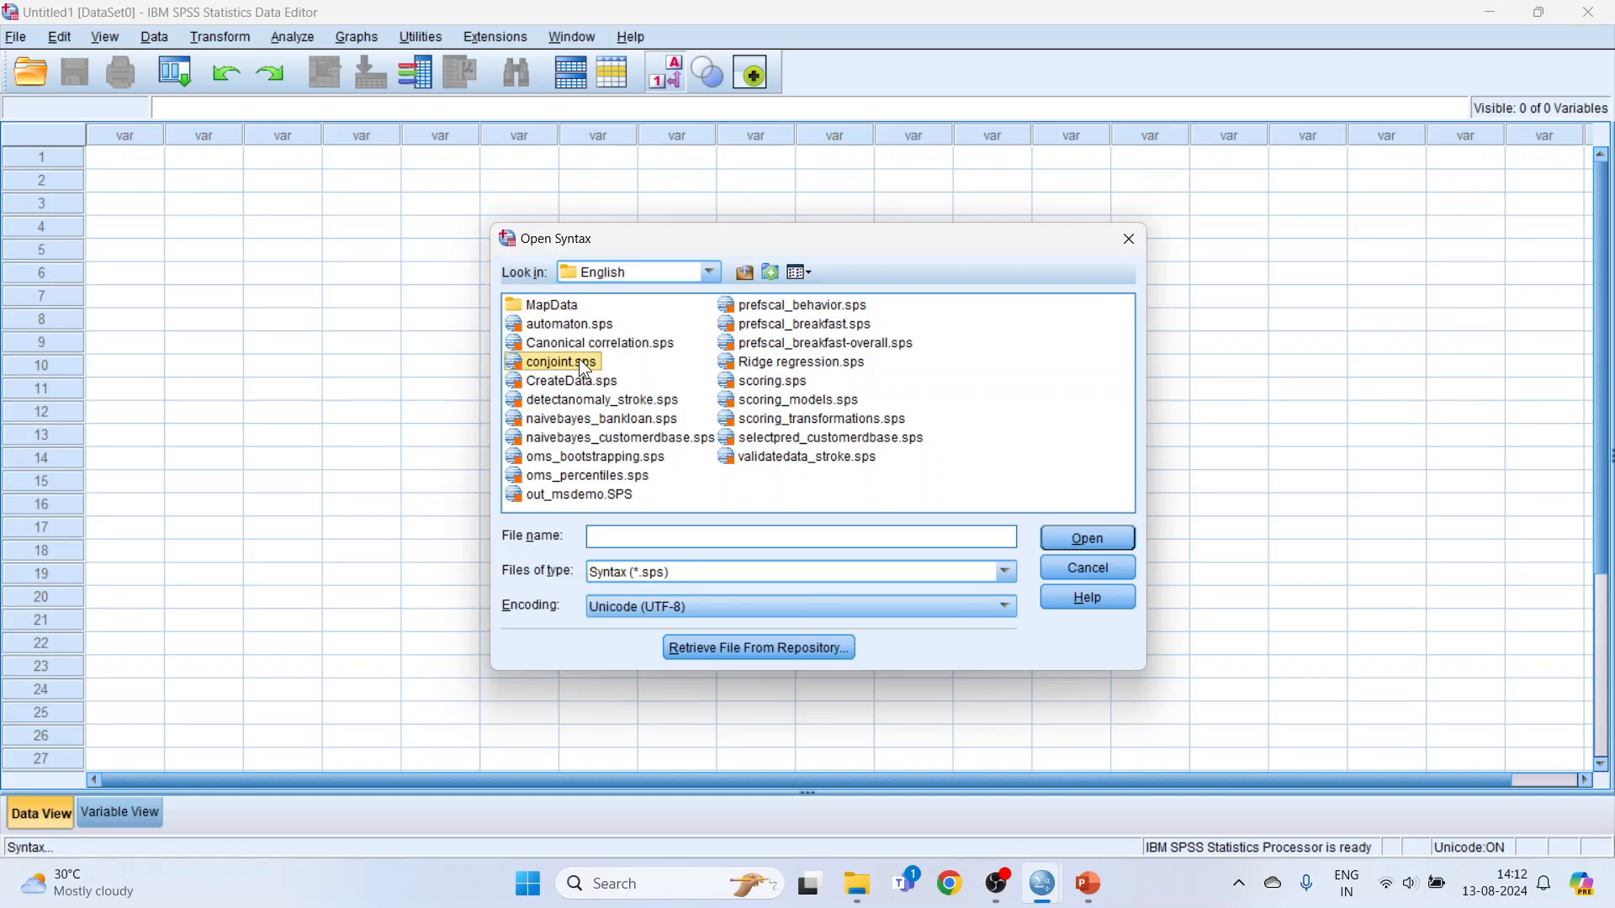
click(1071, 536)
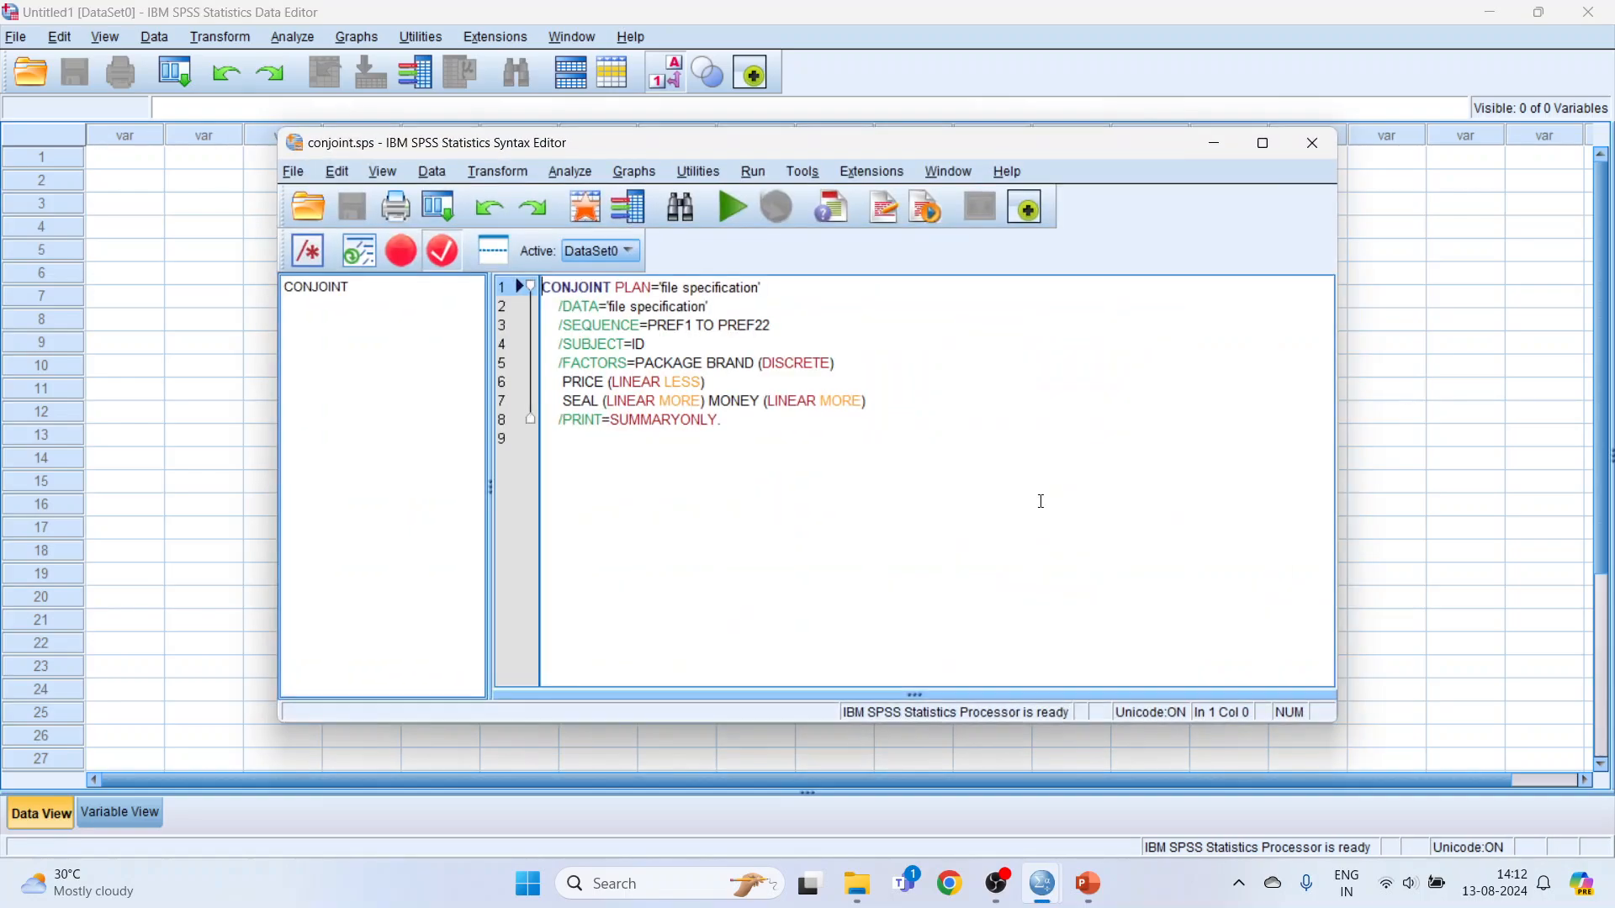
click(1262, 143)
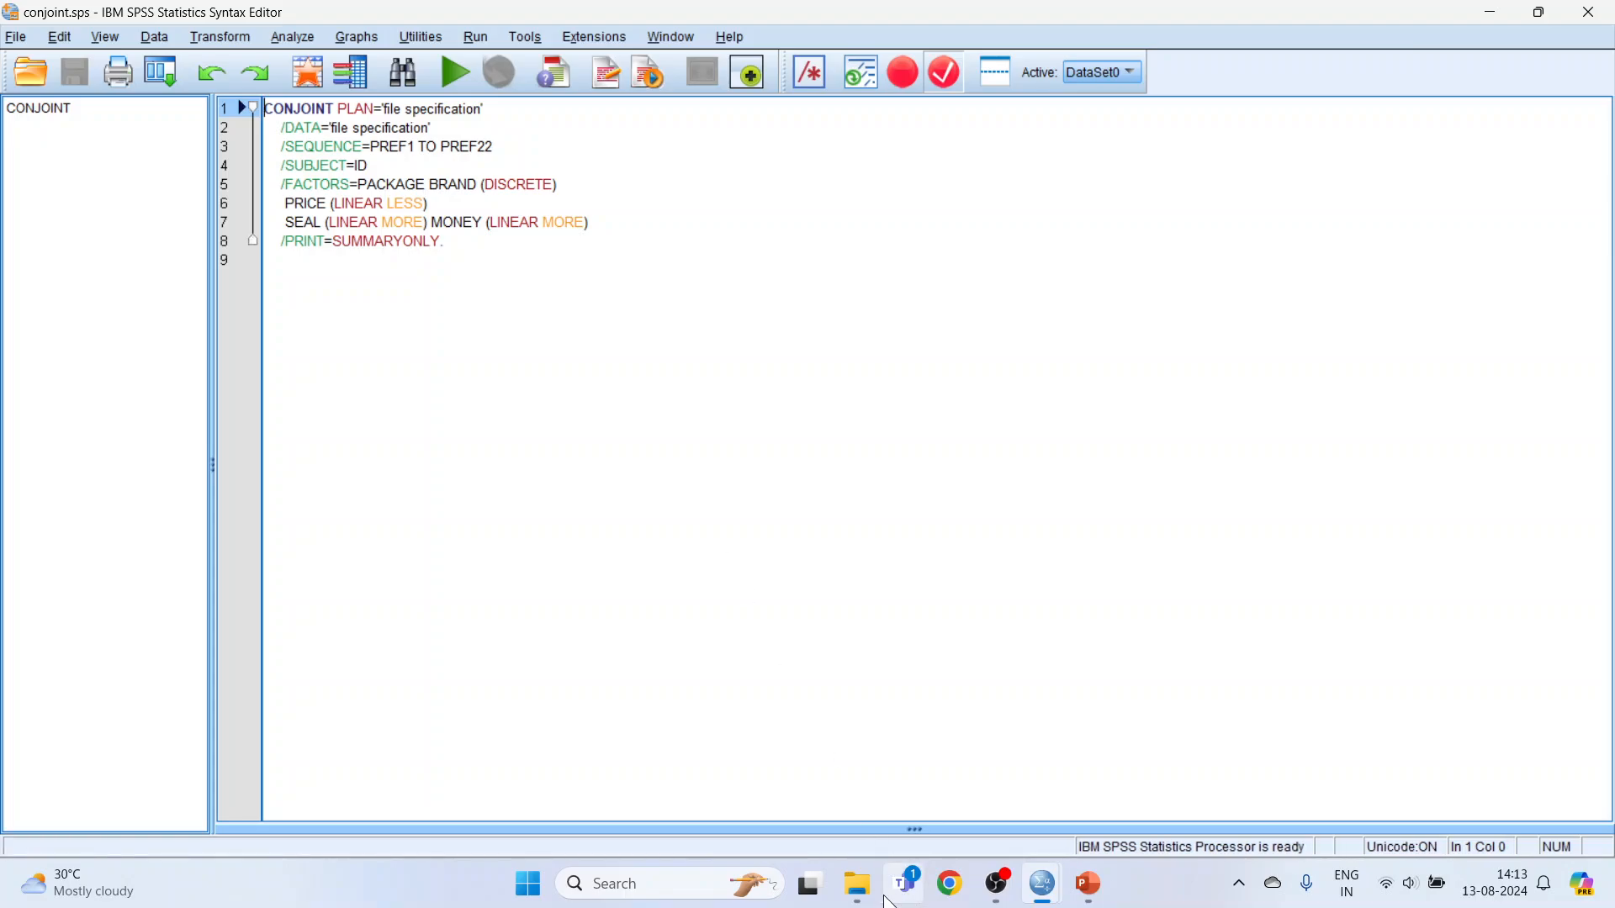
Switch to File Explorer and go to the IBM folder in Program Files on Local Disk (C:).
click(859, 889)
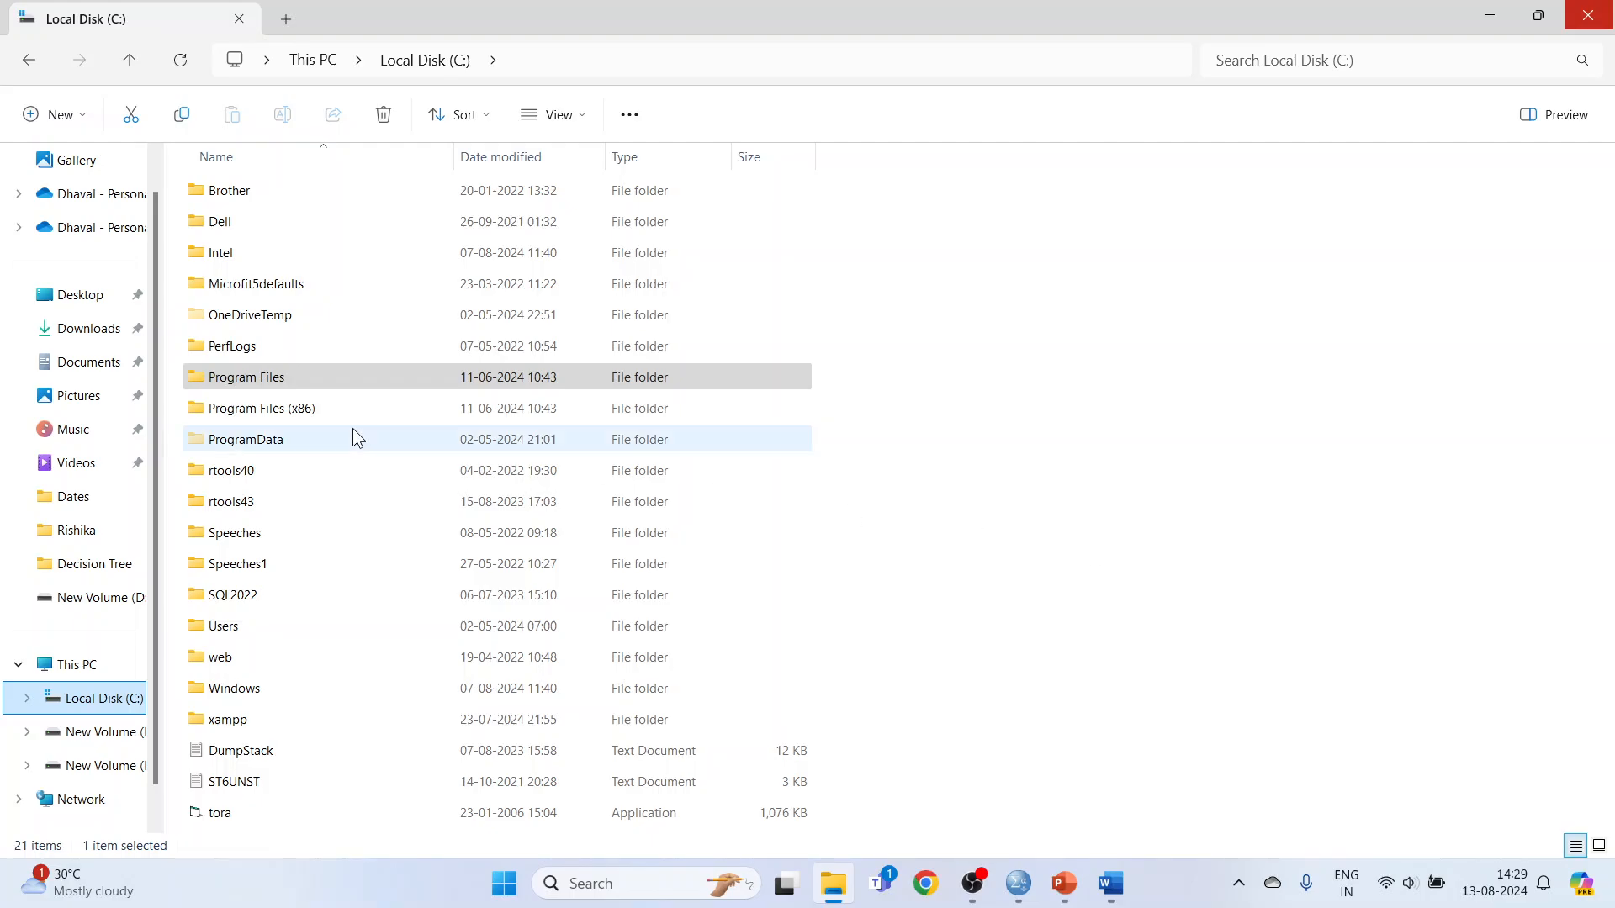
click(259, 381)
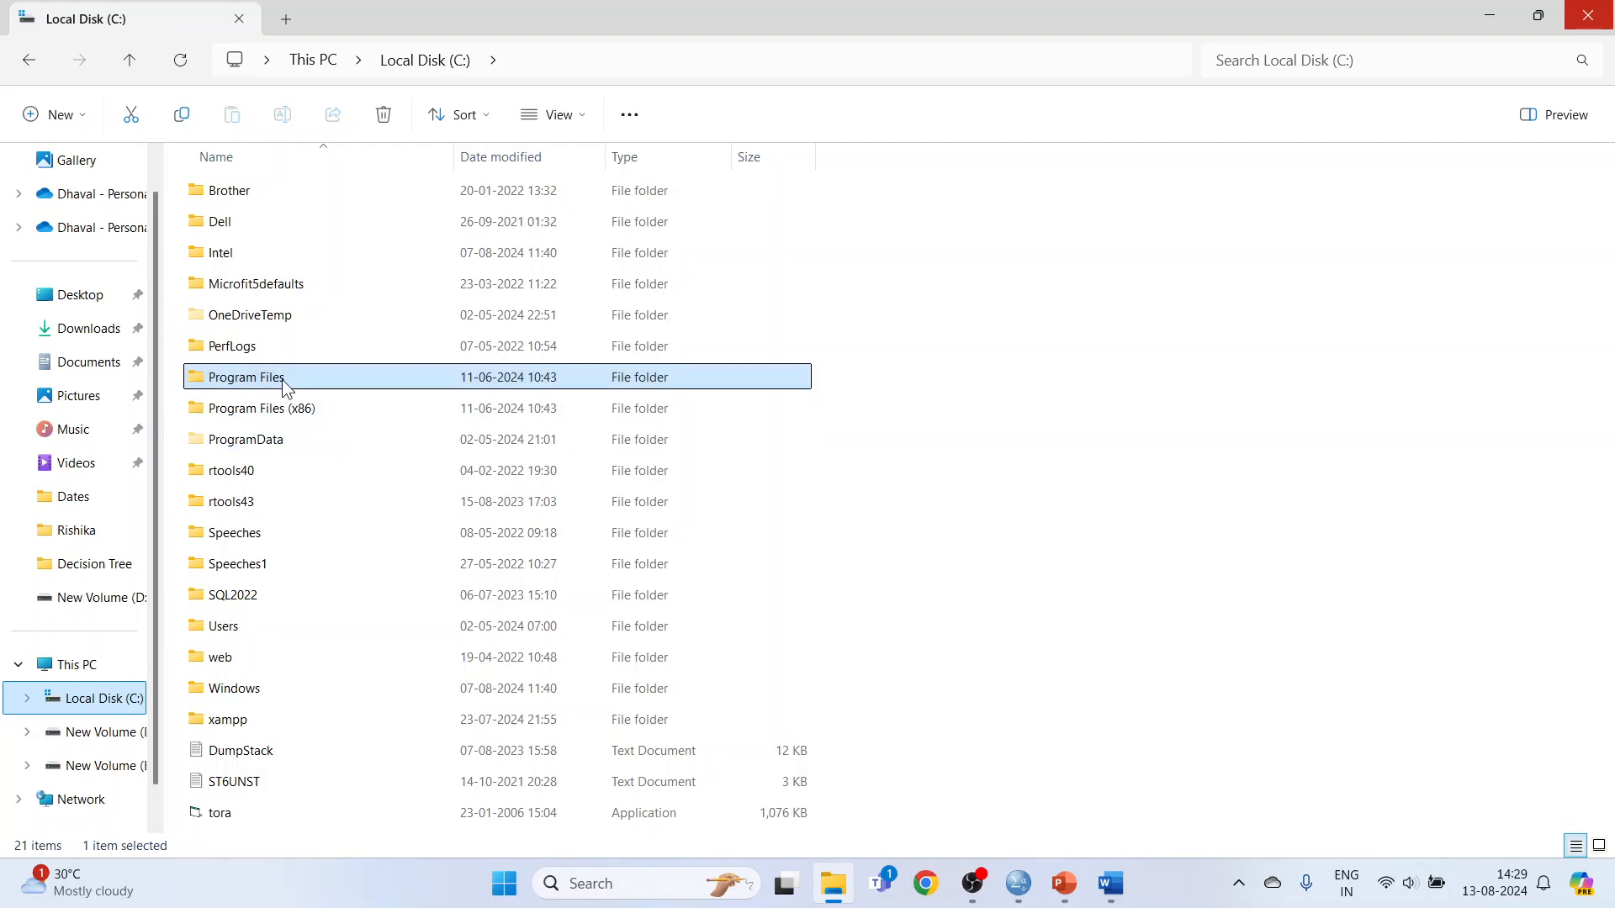
double_click(281, 380)
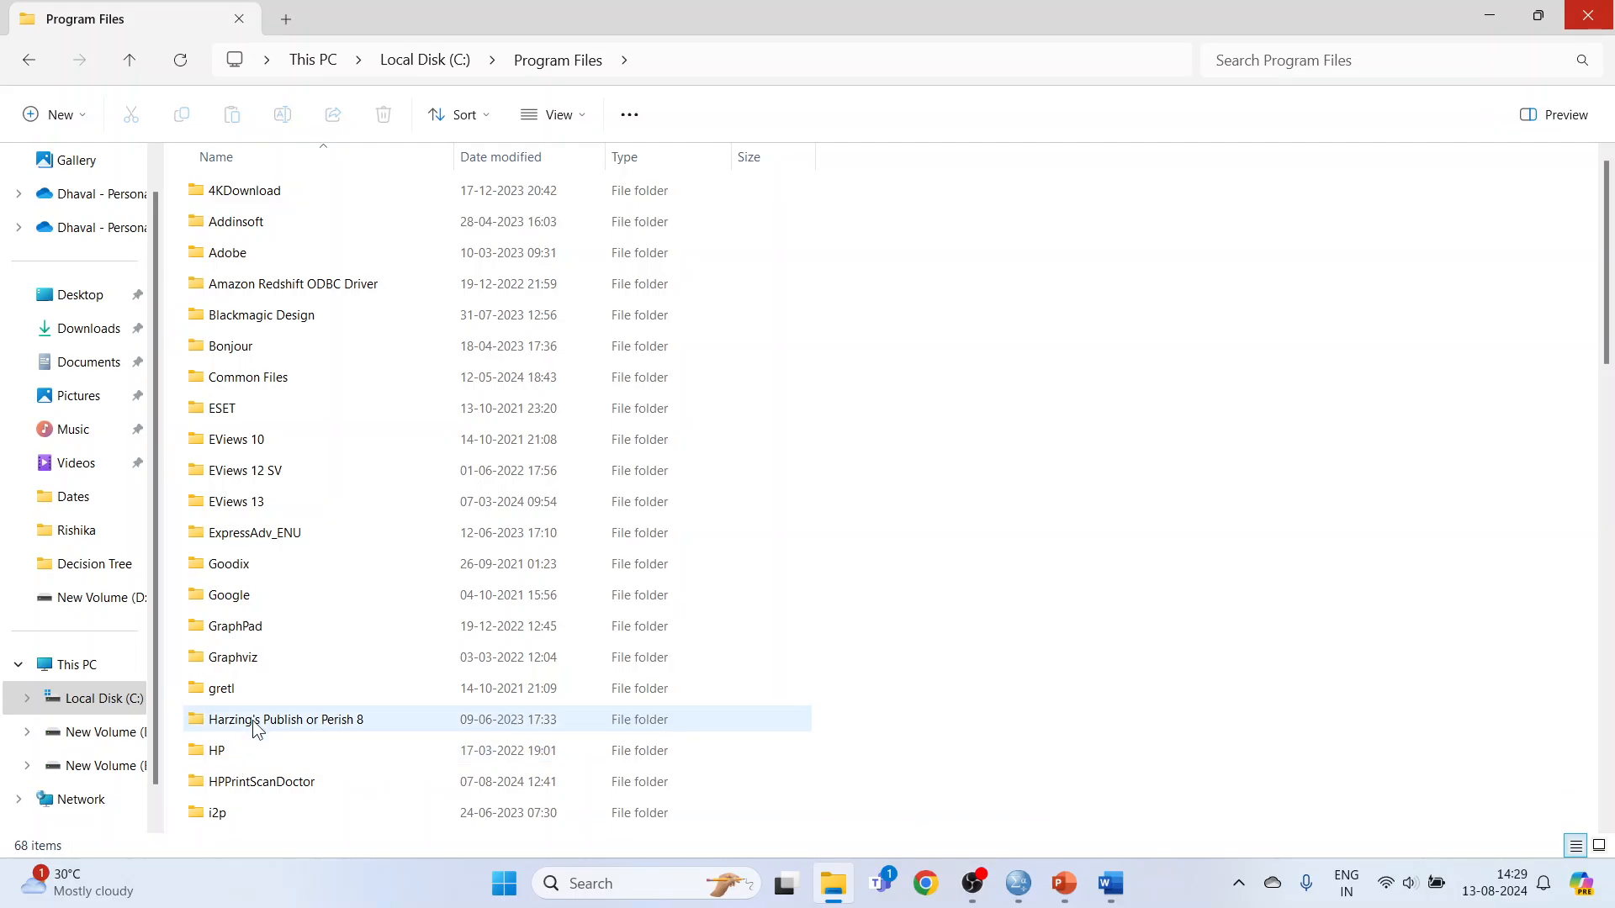
scroll(249, 729, down, 2)
click(235, 668)
double_click(236, 667)
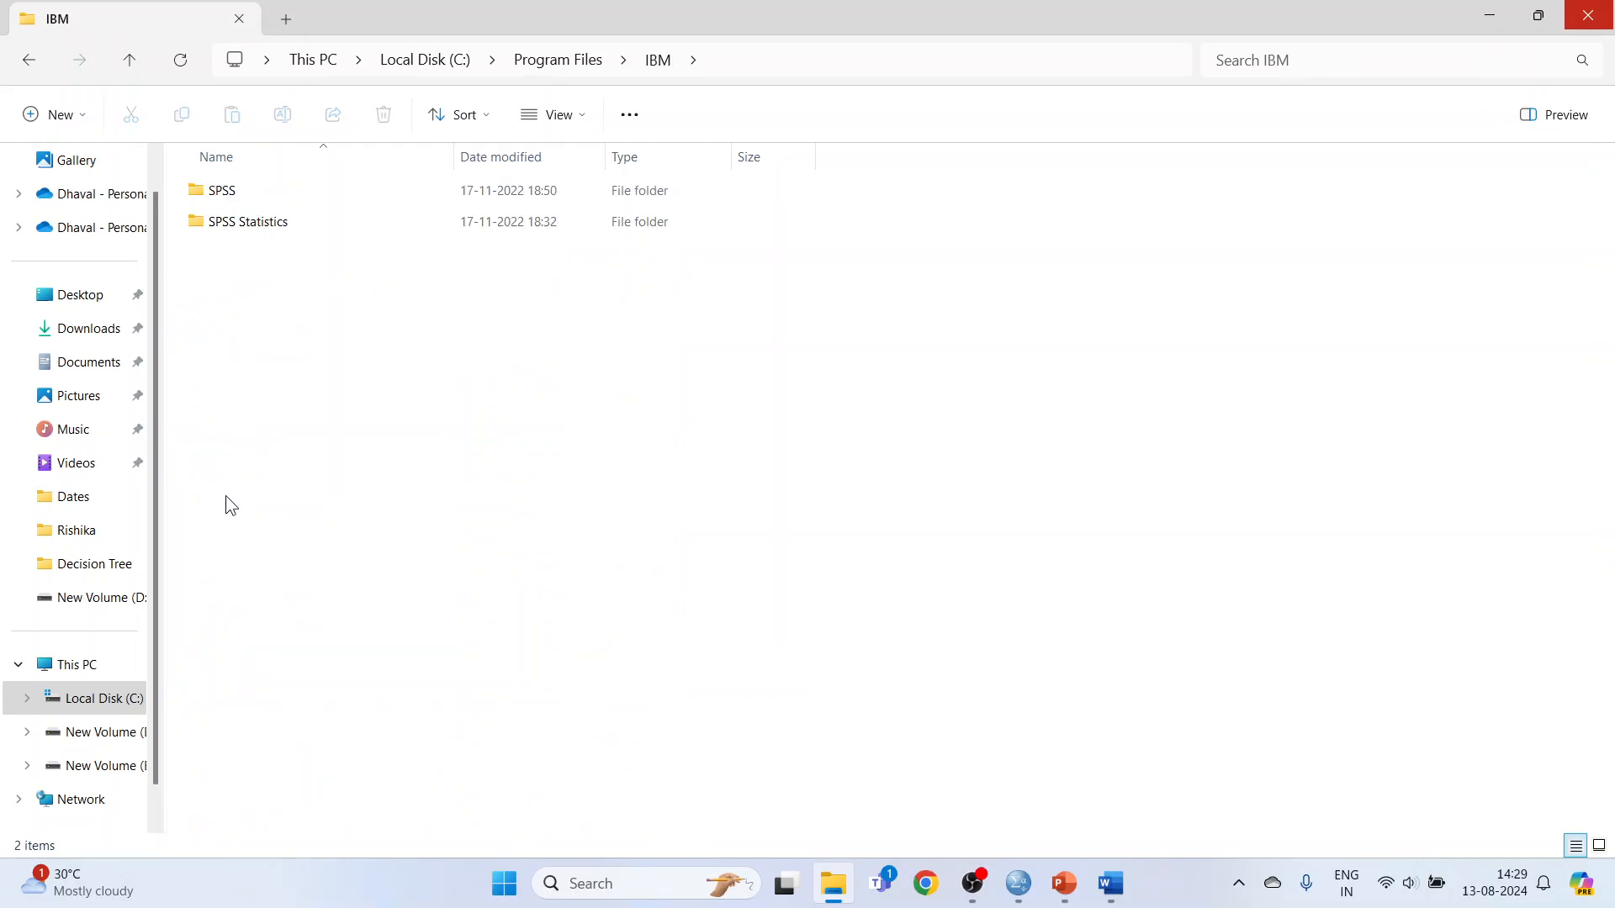
Go from the IBM folder to the English samples folder under SPSS > Statistics > 25 > Samples.
double_click(224, 195)
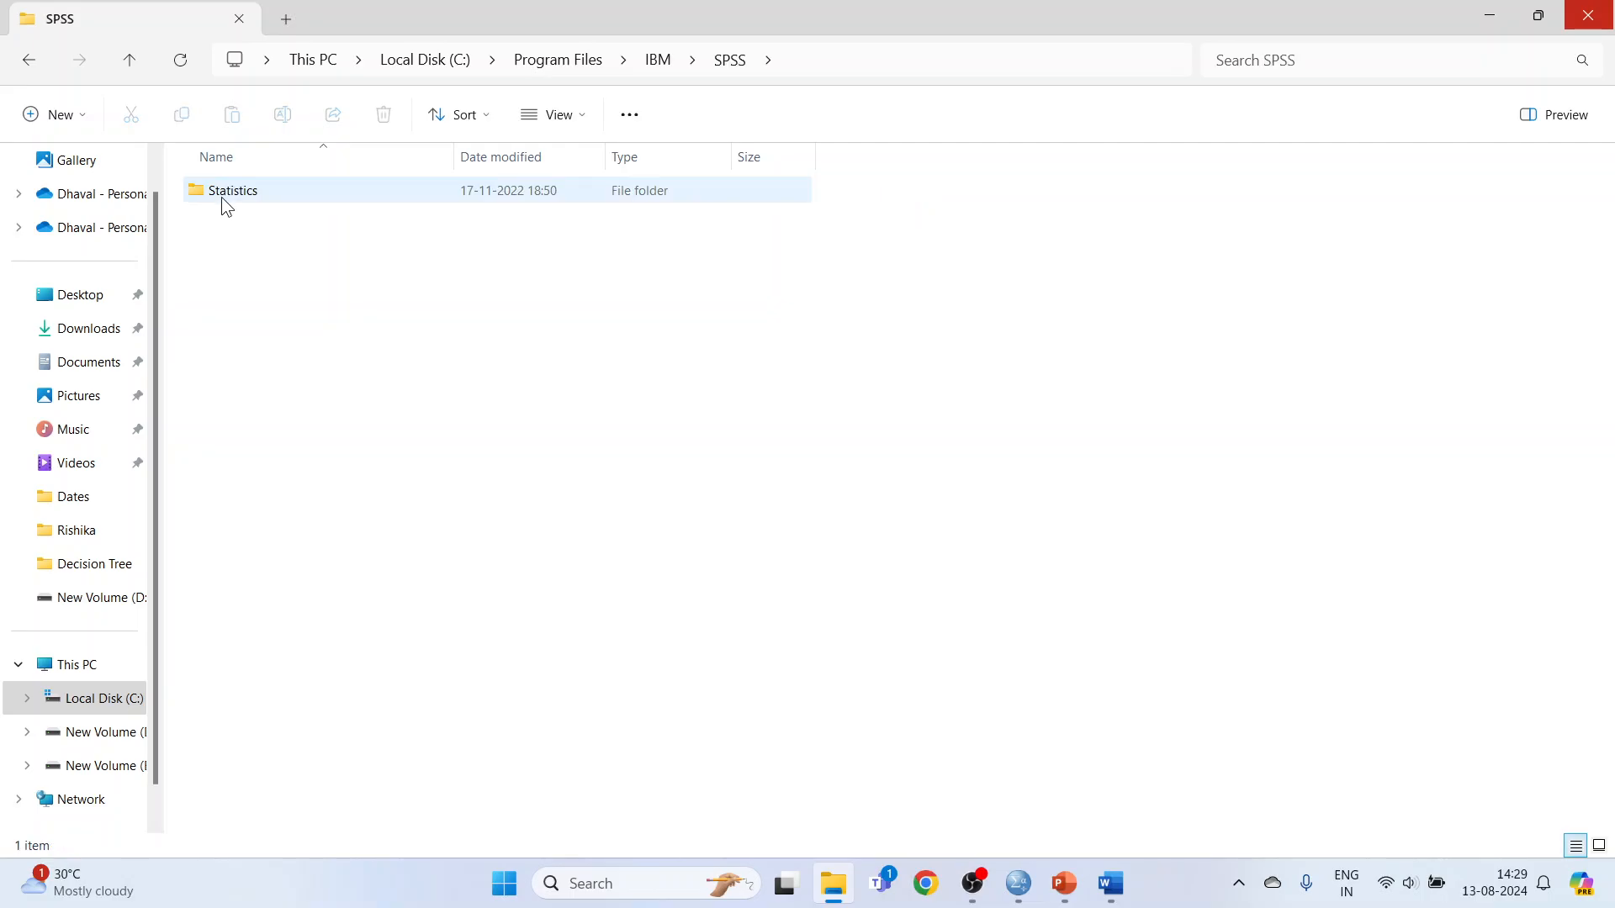
double_click(220, 195)
click(221, 195)
double_click(221, 196)
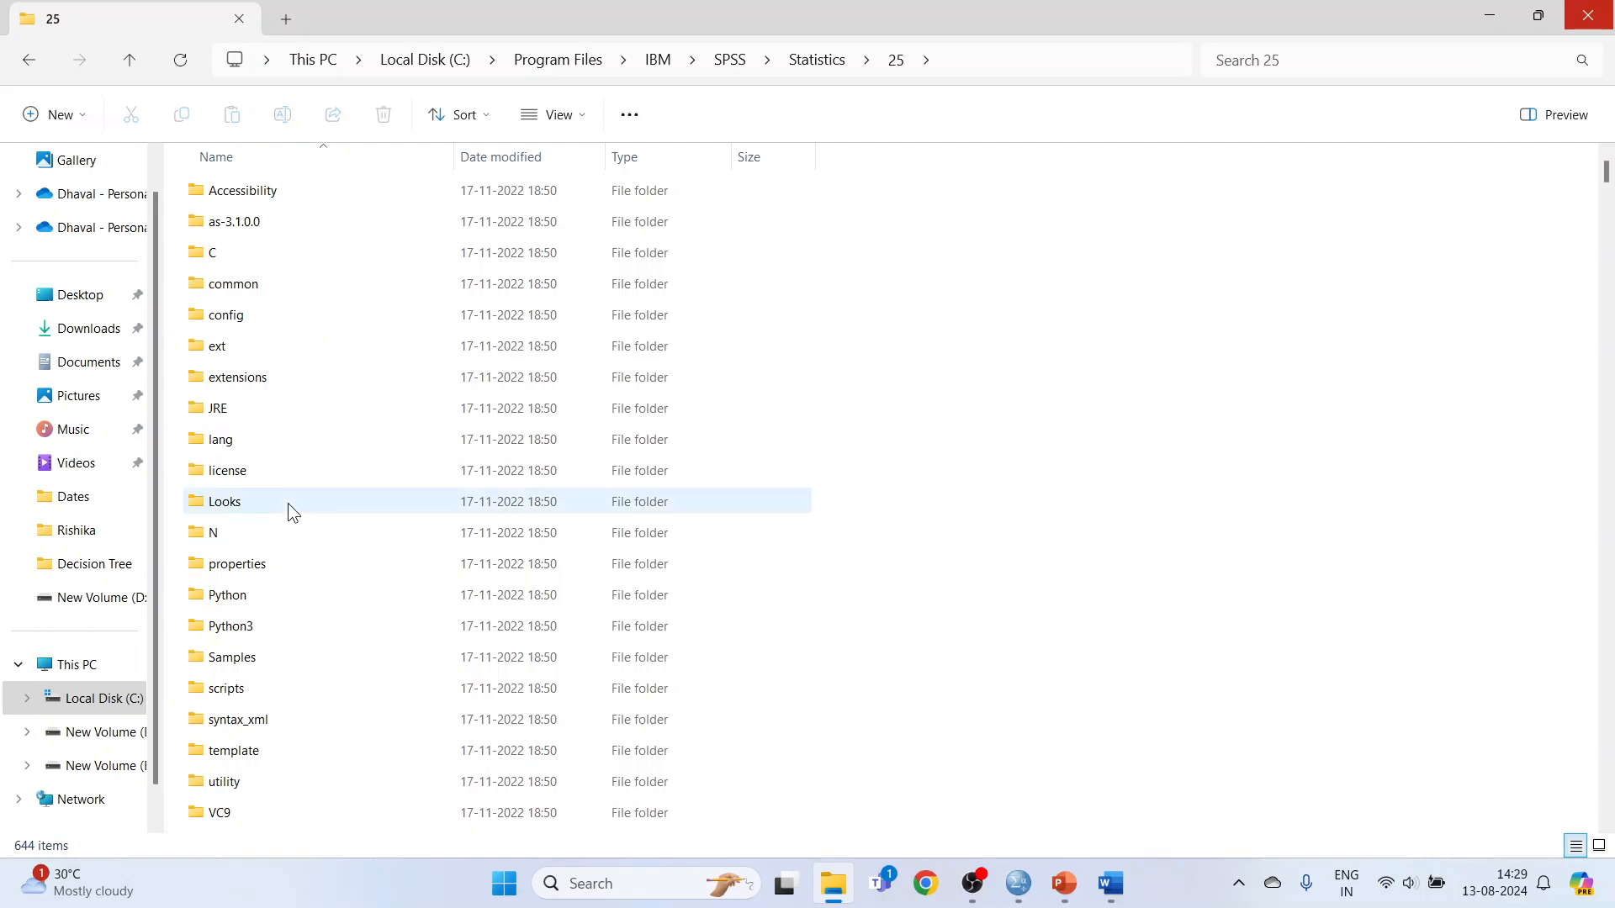
double_click(271, 660)
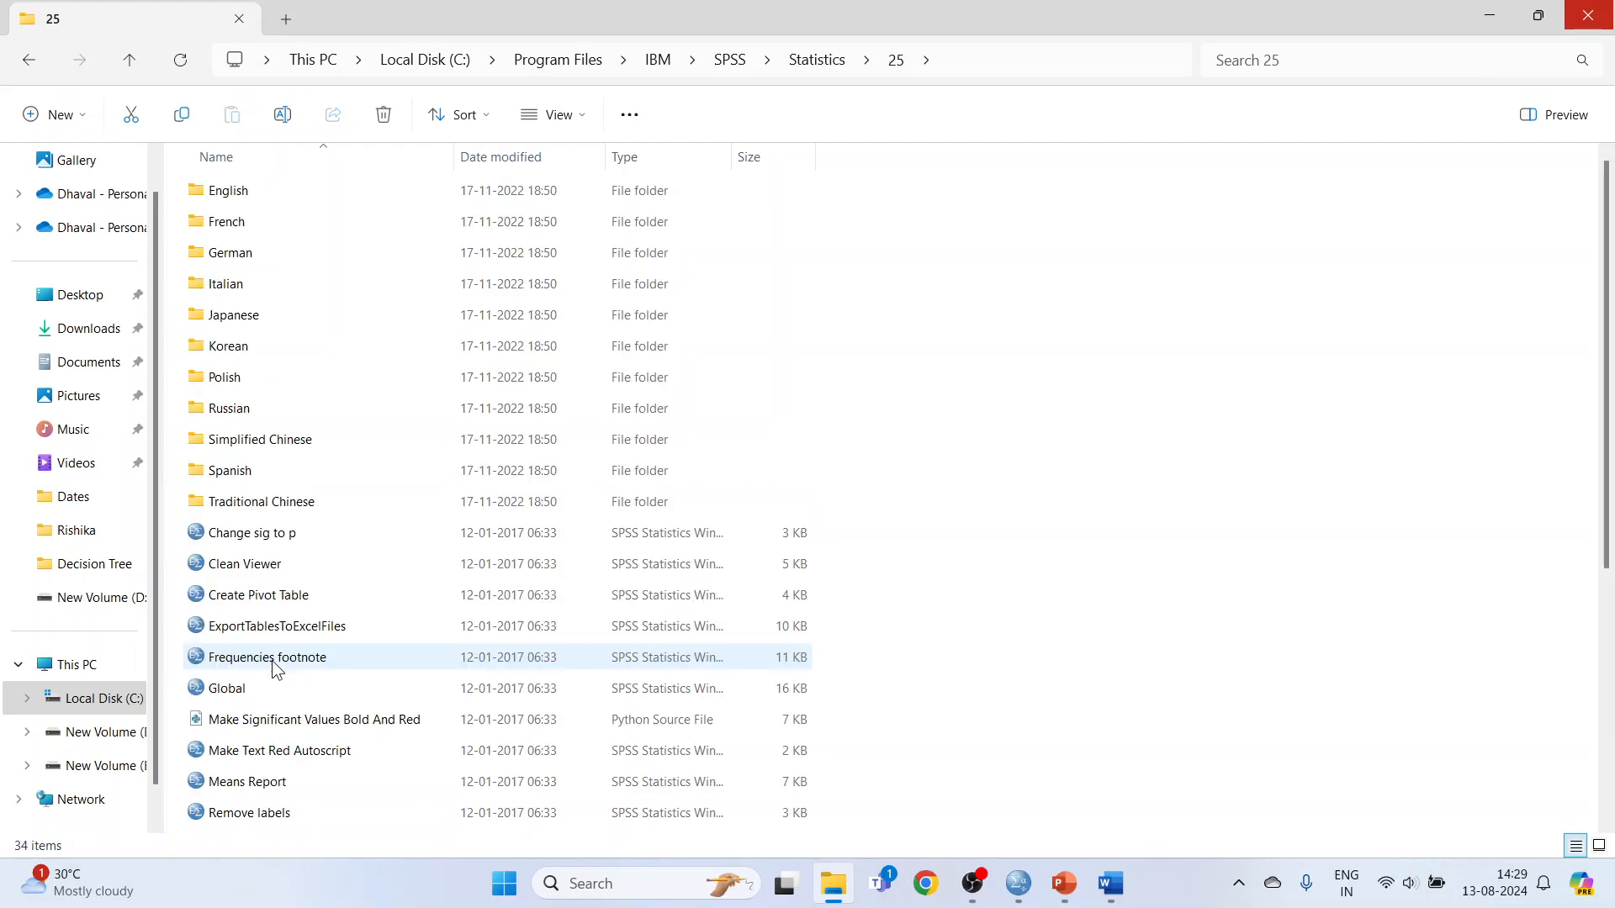
scroll(271, 660, down, 3)
scroll(277, 656, up, 3)
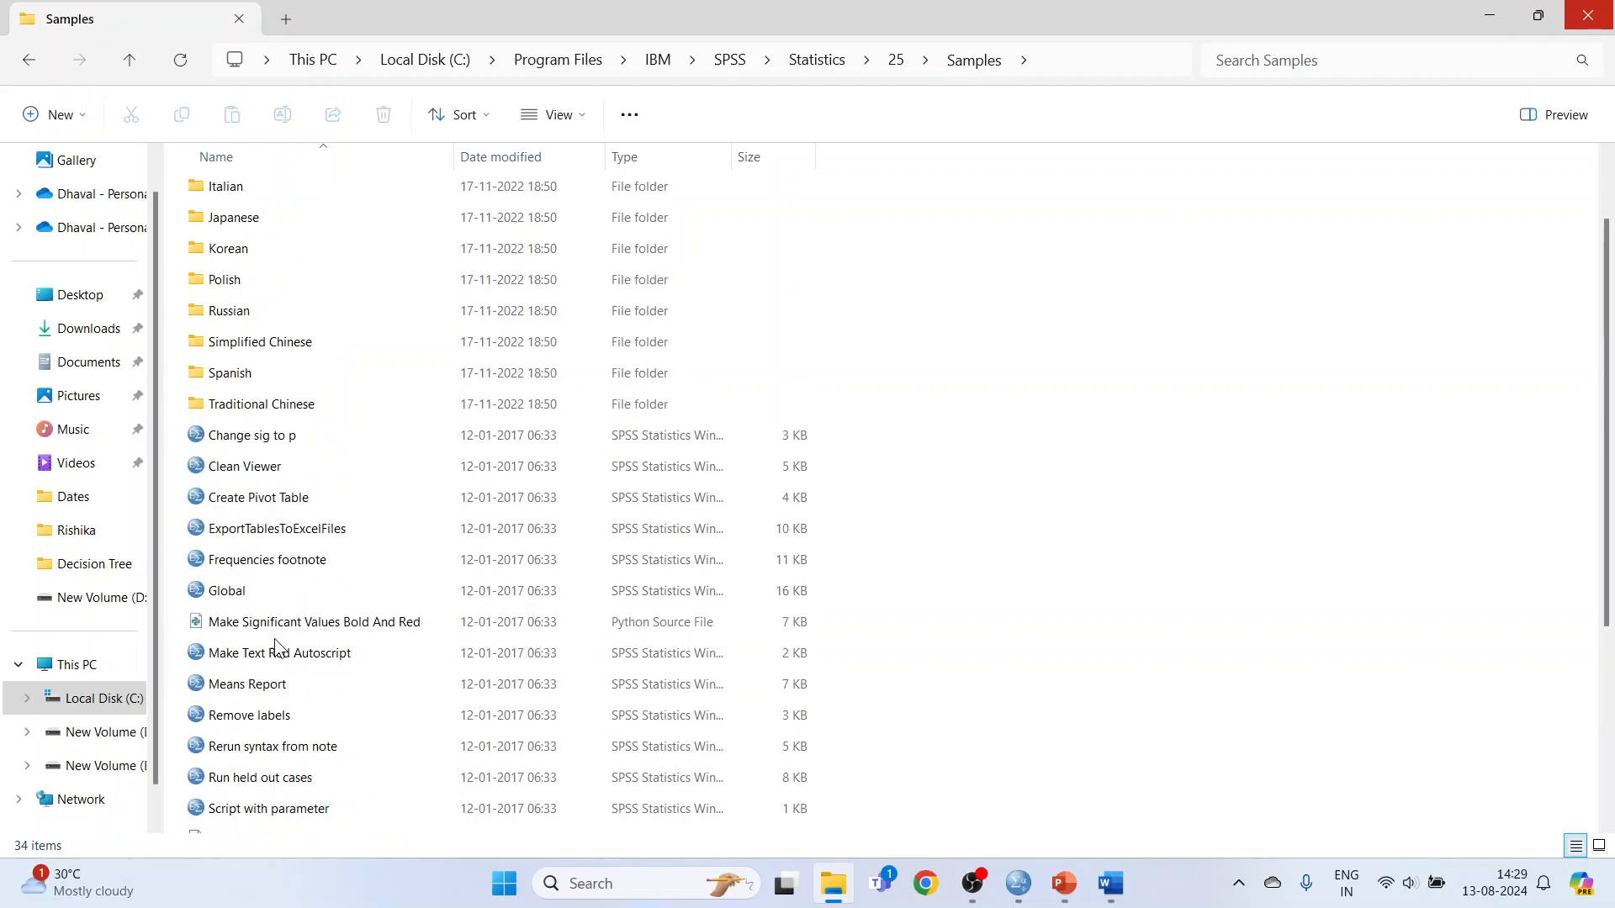
click(244, 195)
double_click(244, 195)
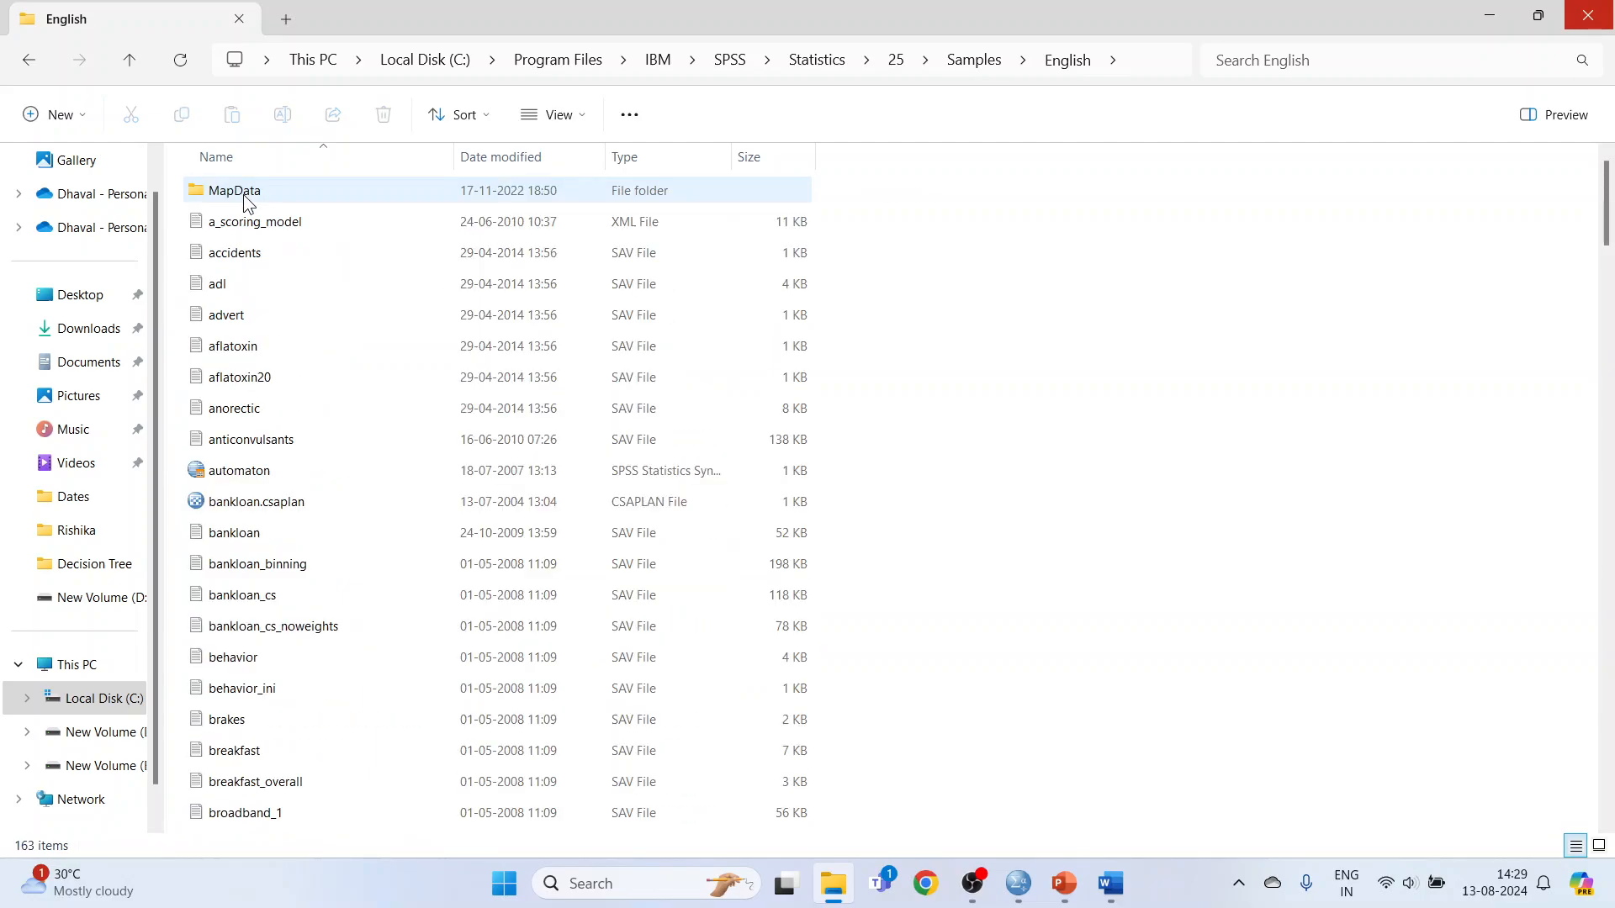
Find the carpet_plan and carpet_prefs data files and open carpet_plan with IBM SPSS Statistics 25.0.
scroll(311, 490, down, 3)
scroll(311, 499, down, 3)
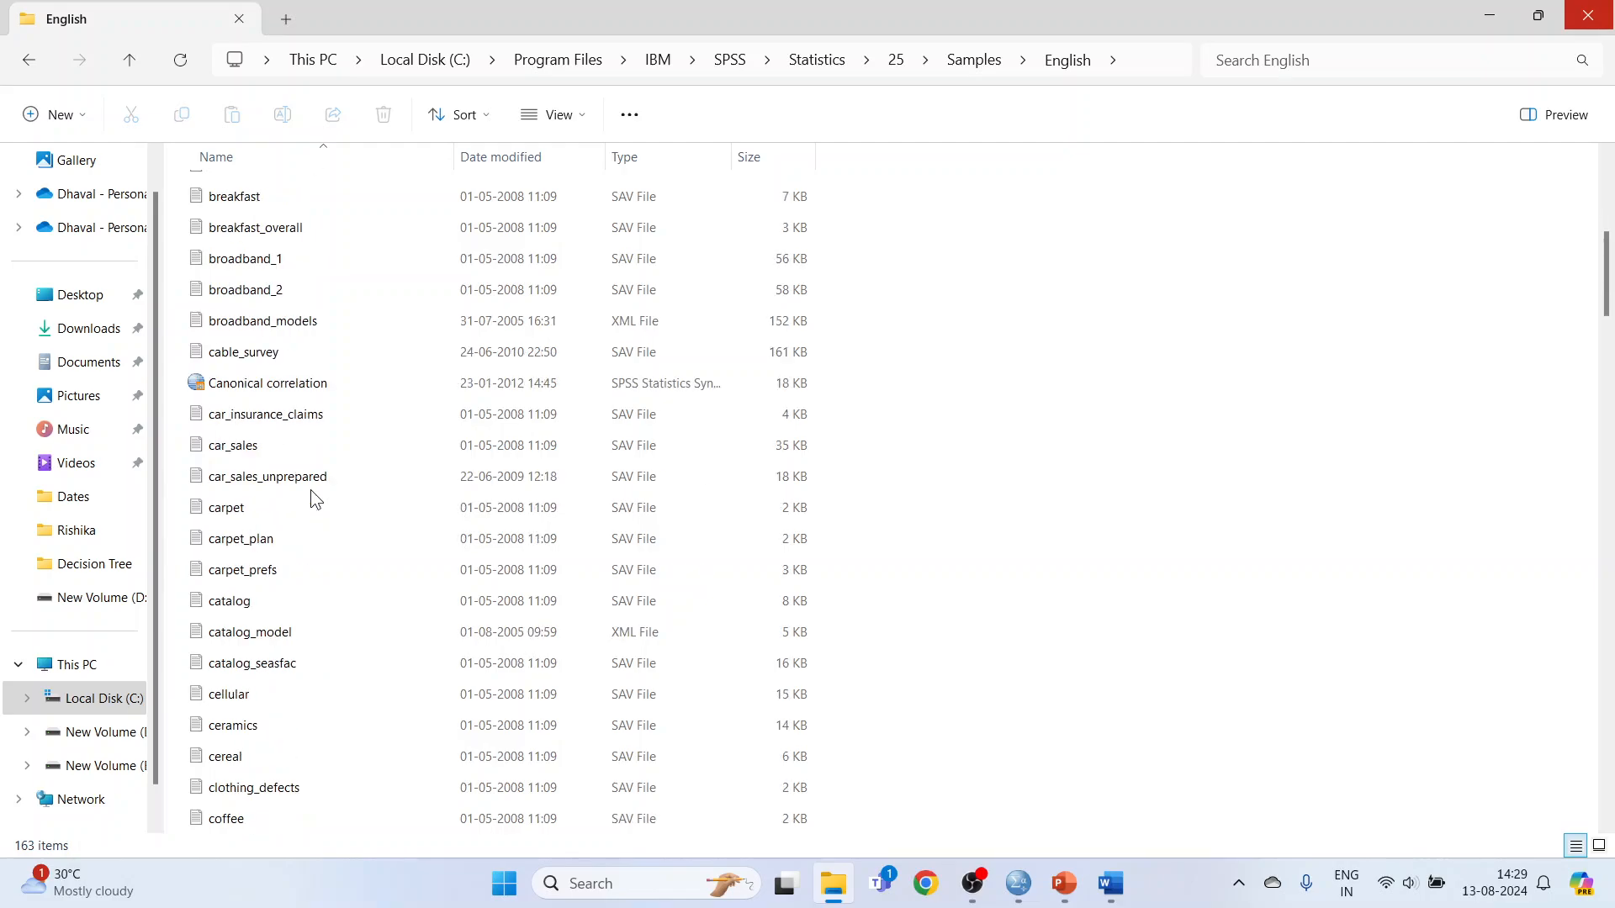
click(292, 545)
click(285, 568)
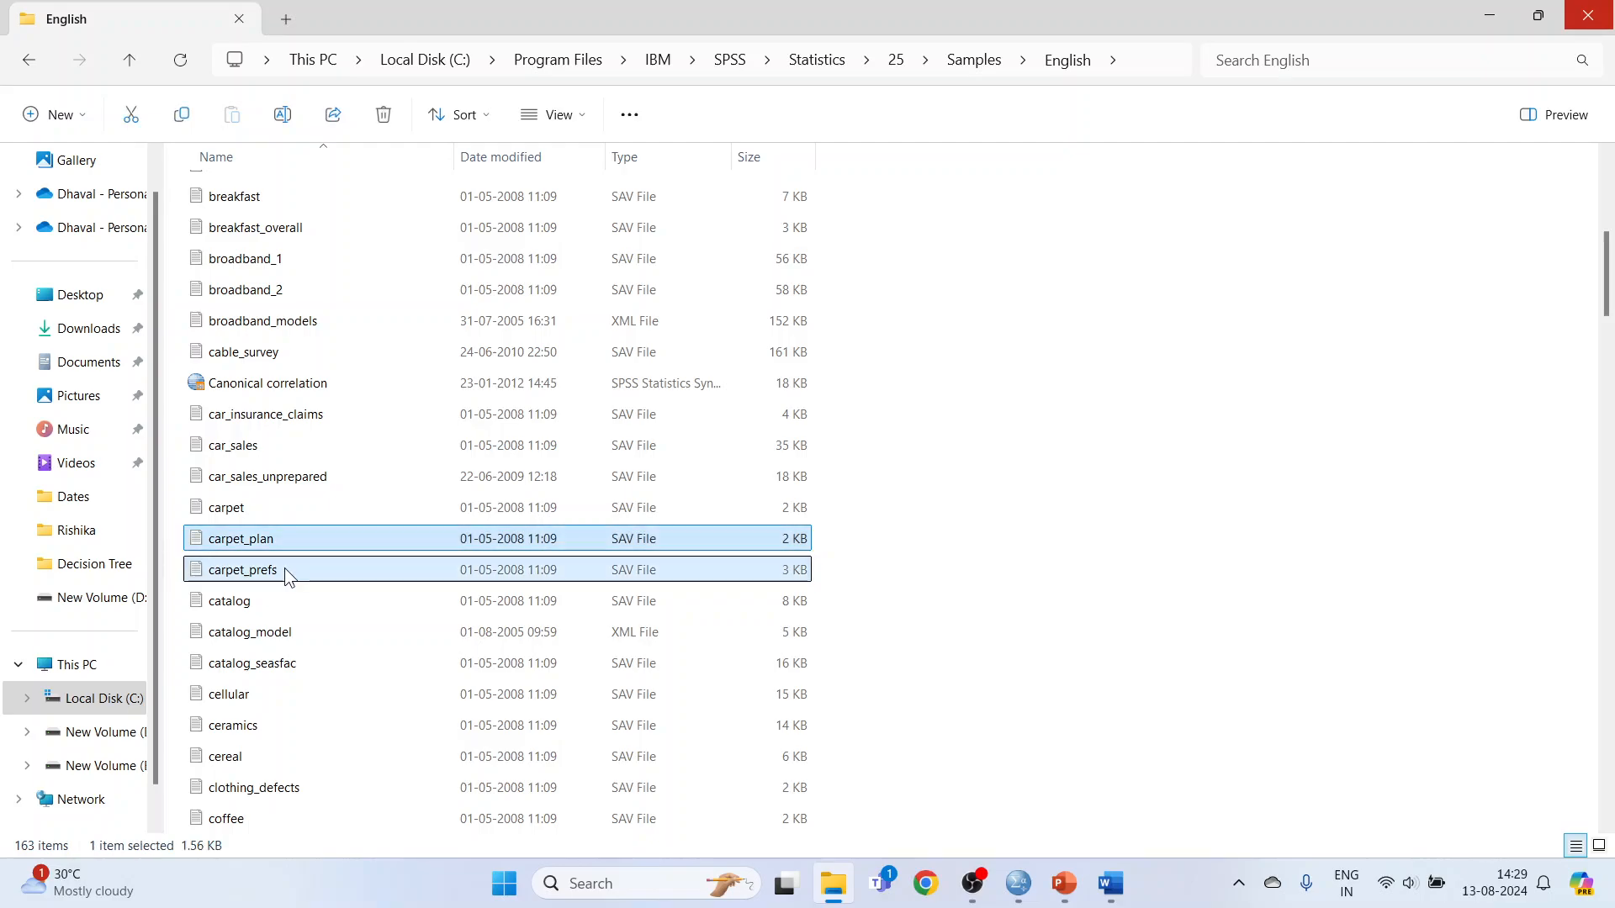
click(288, 538)
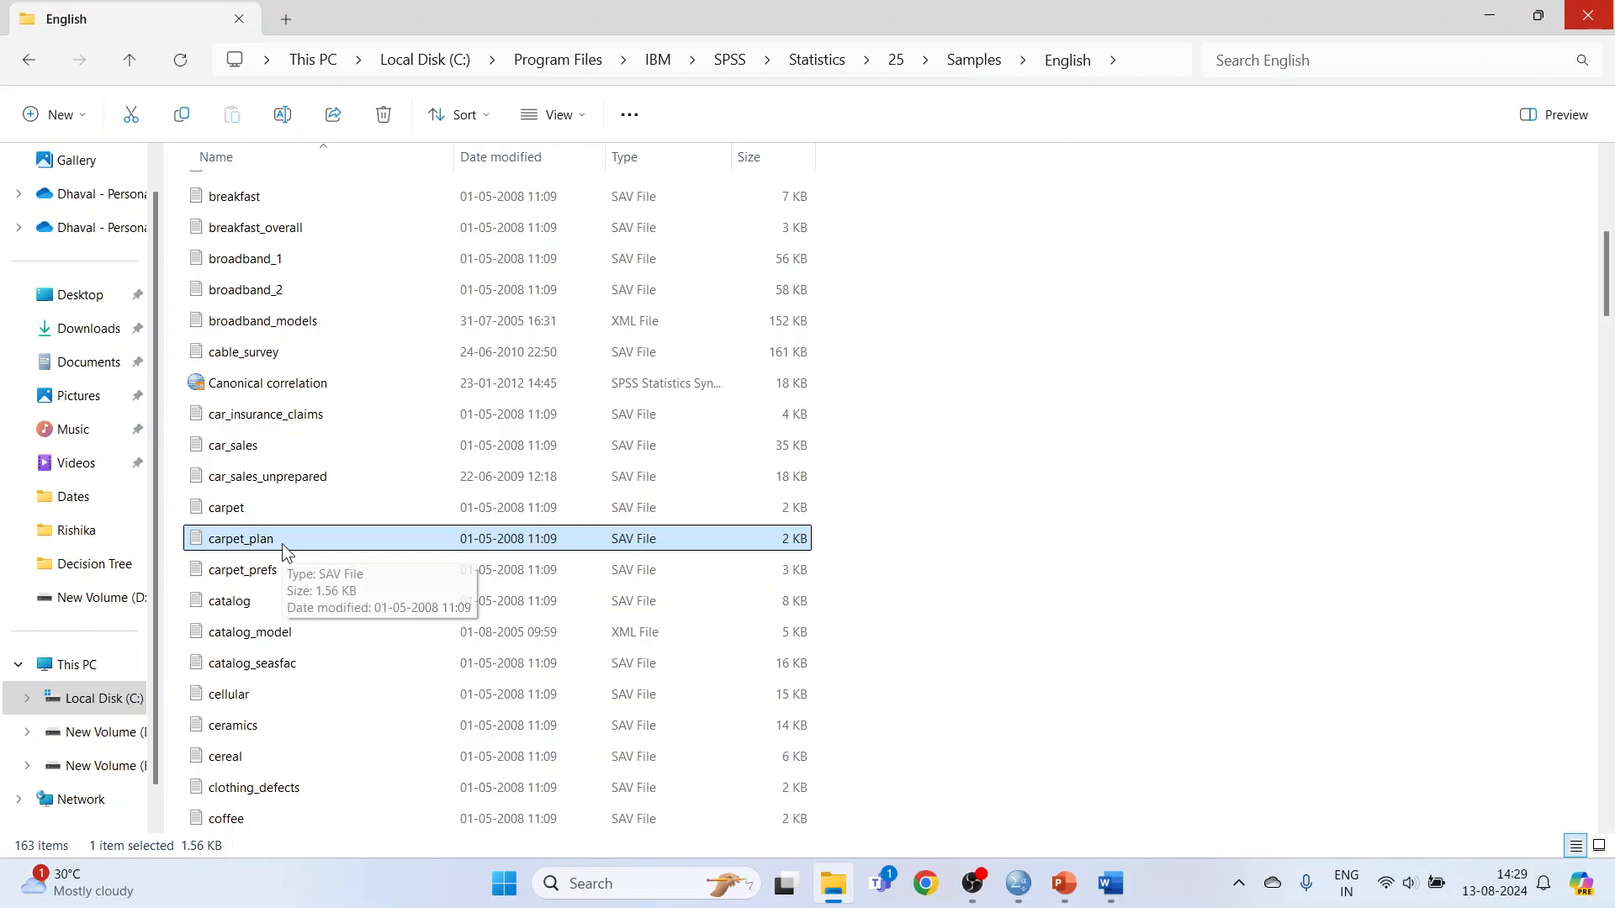
right_click(285, 539)
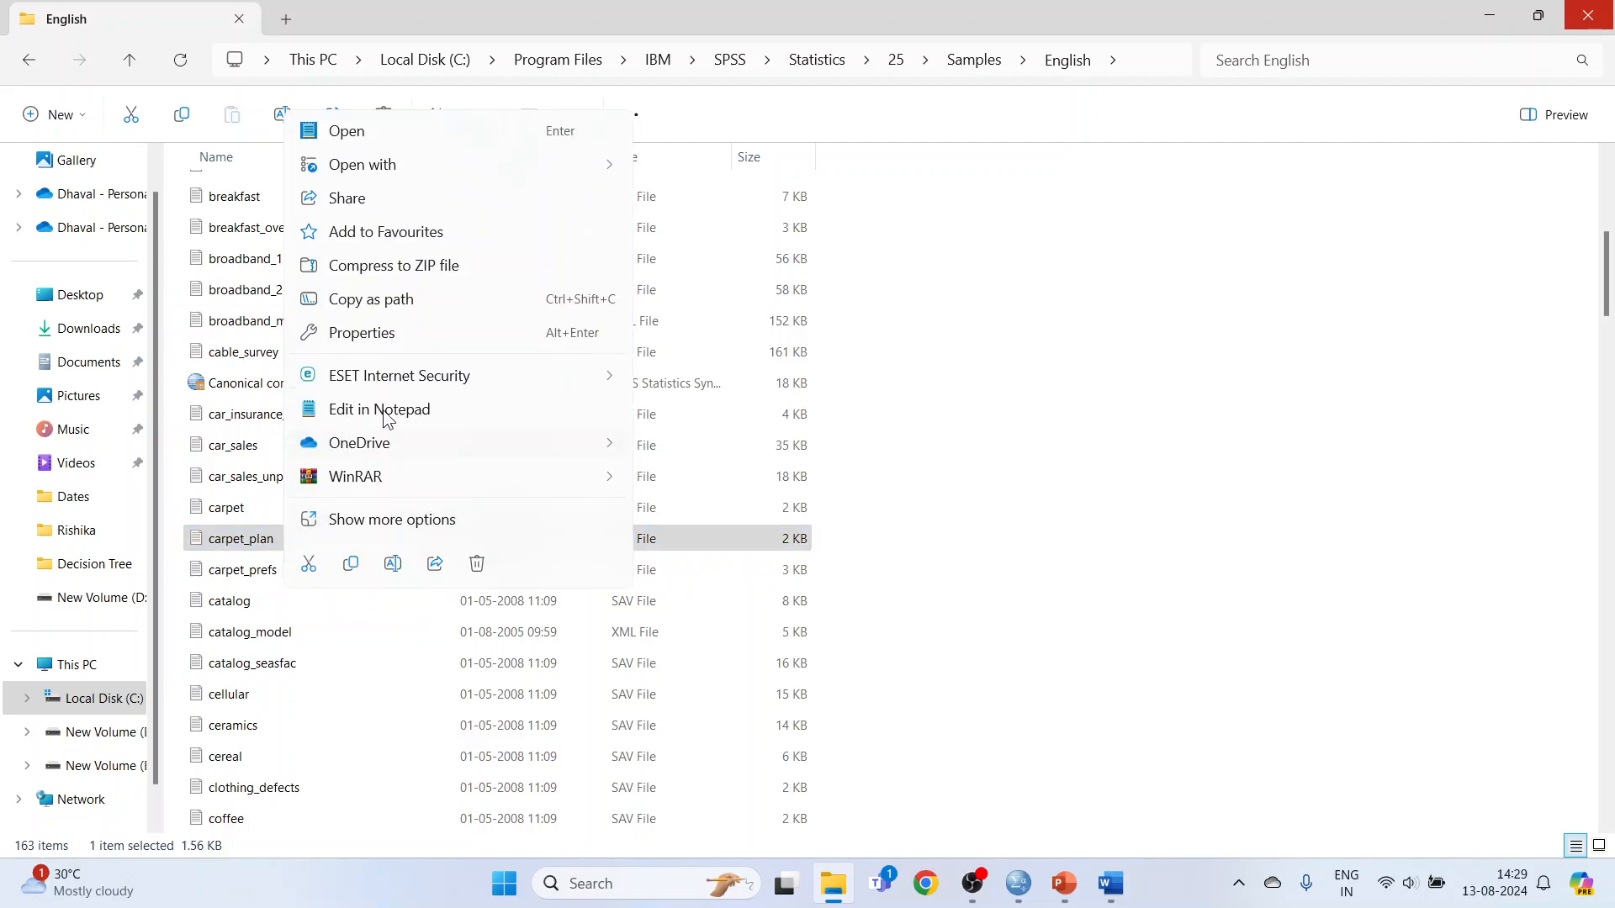
mouse_move(627, 171)
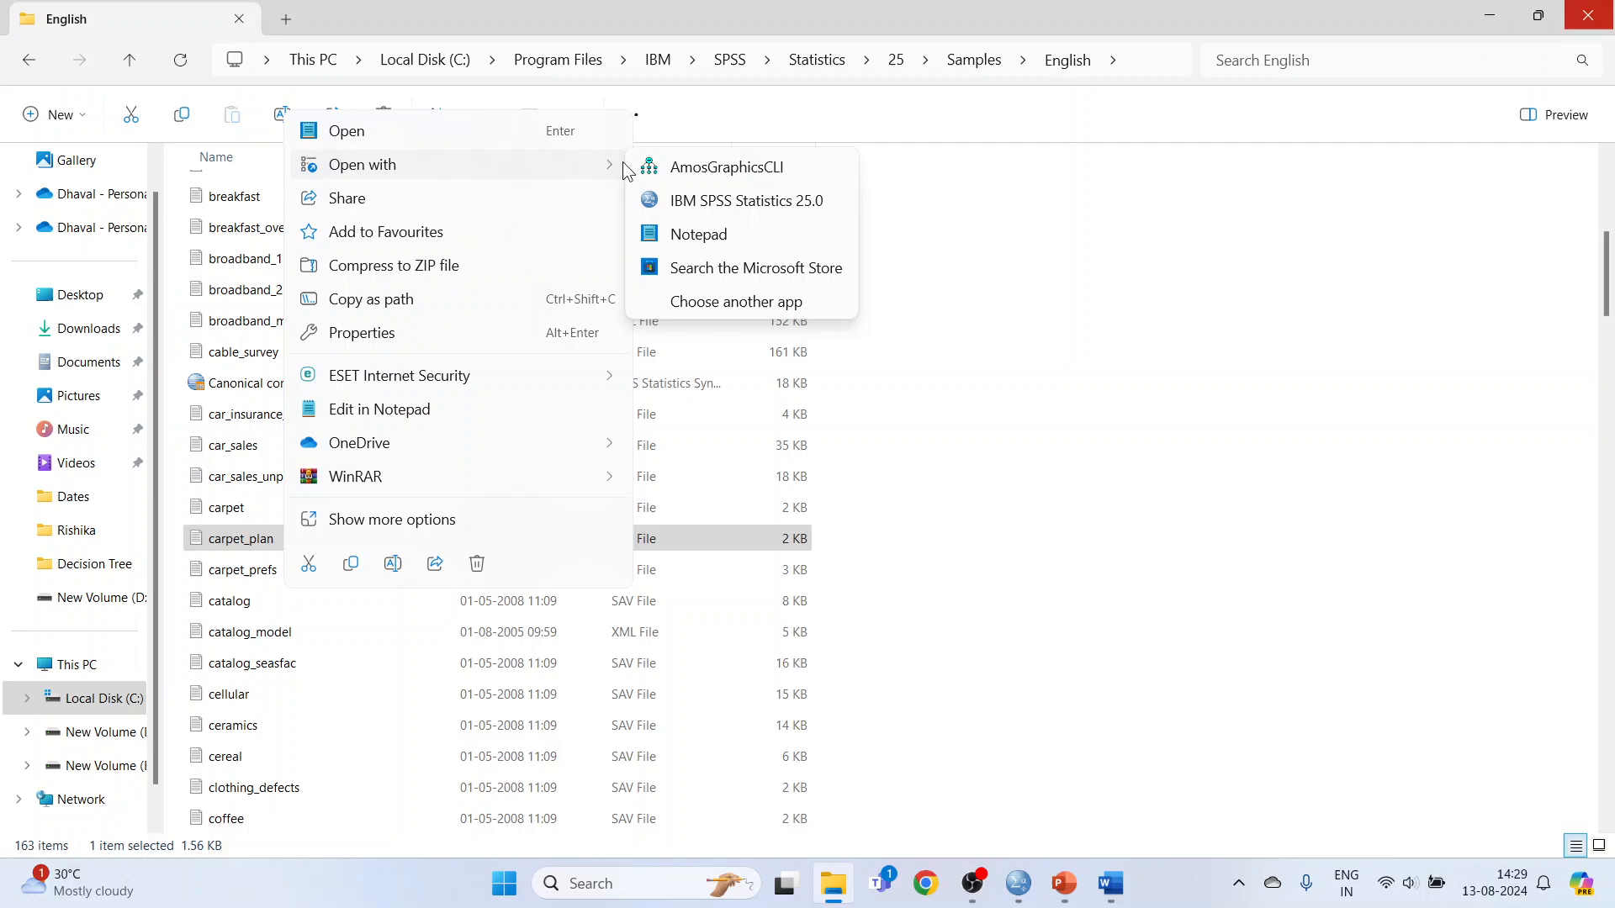
click(727, 195)
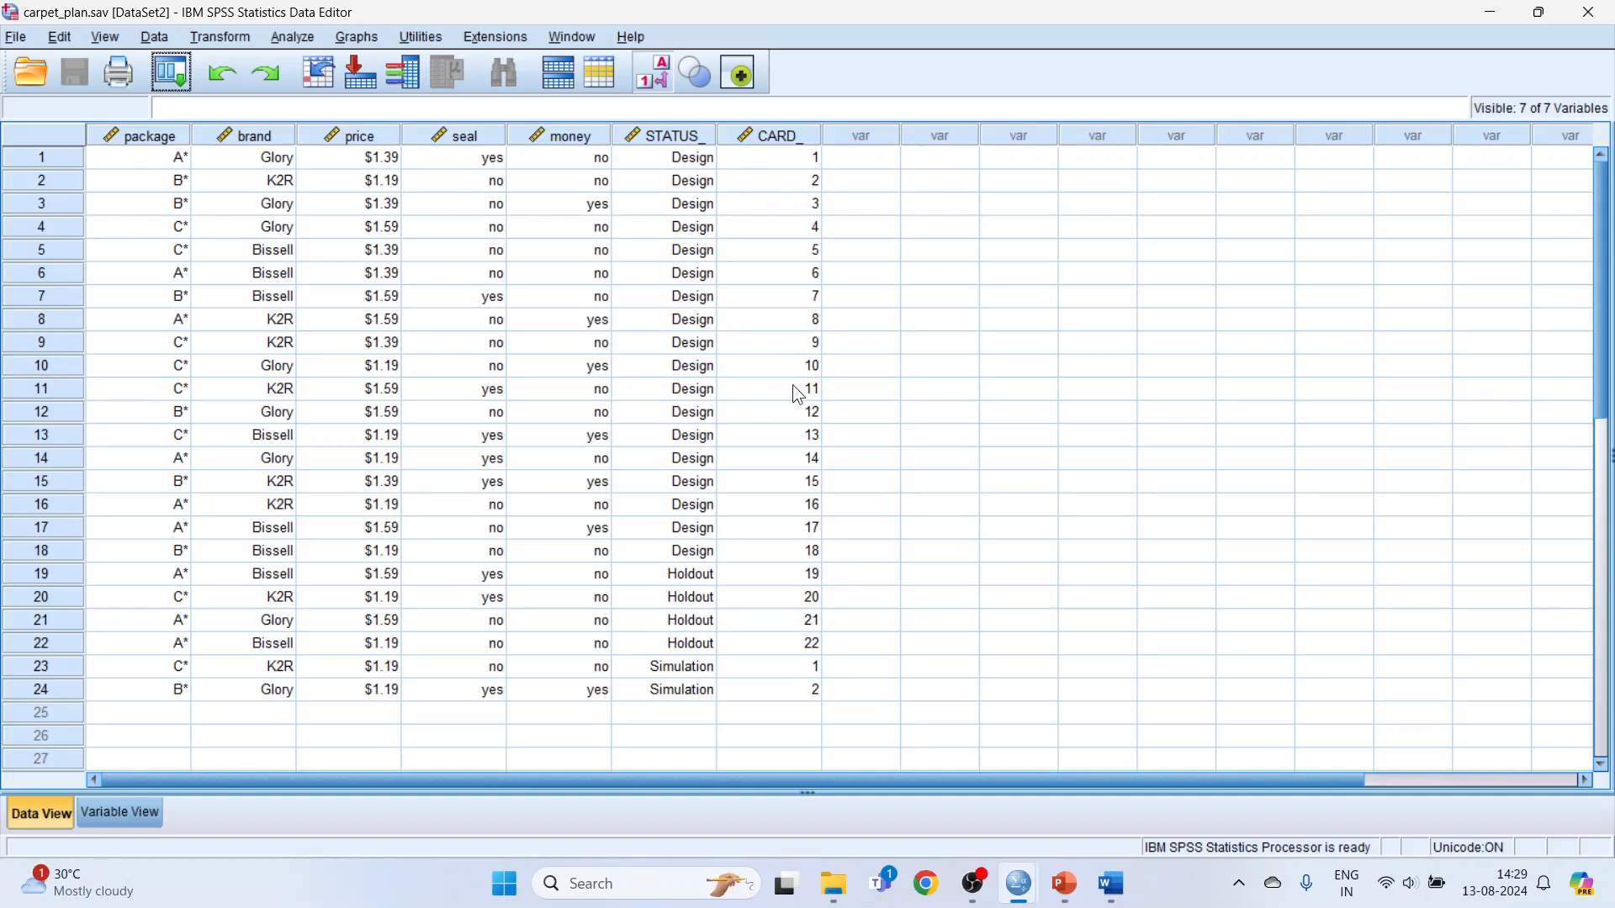
Examine the package, brand, price, seal and money columns of carpet_plan.sav, and close the dataset.
click(165, 139)
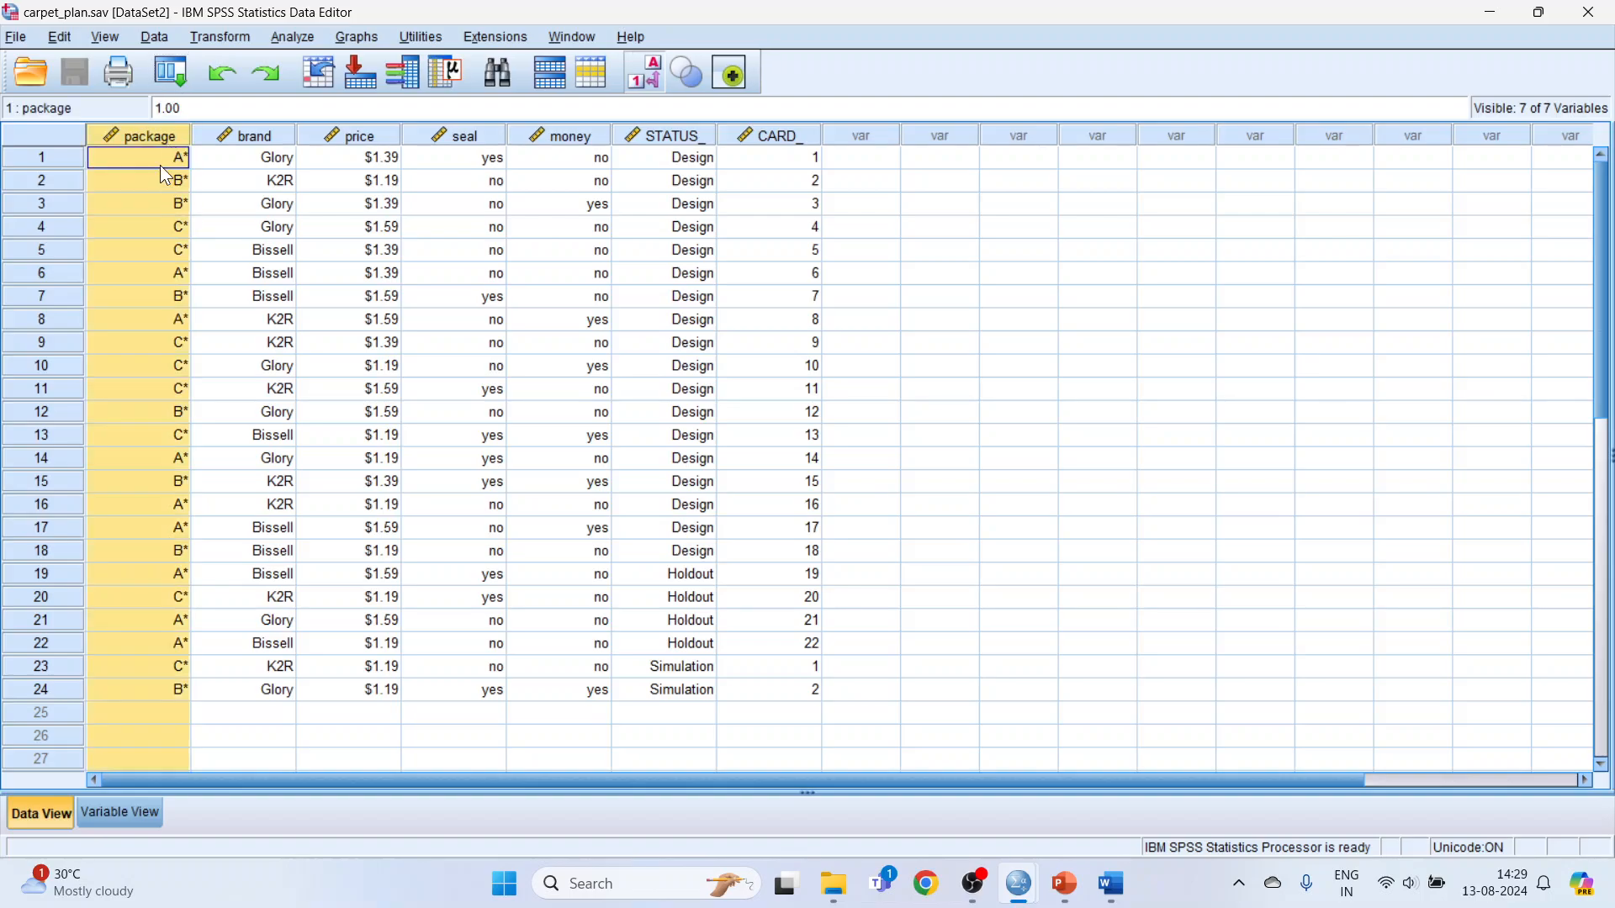
click(162, 179)
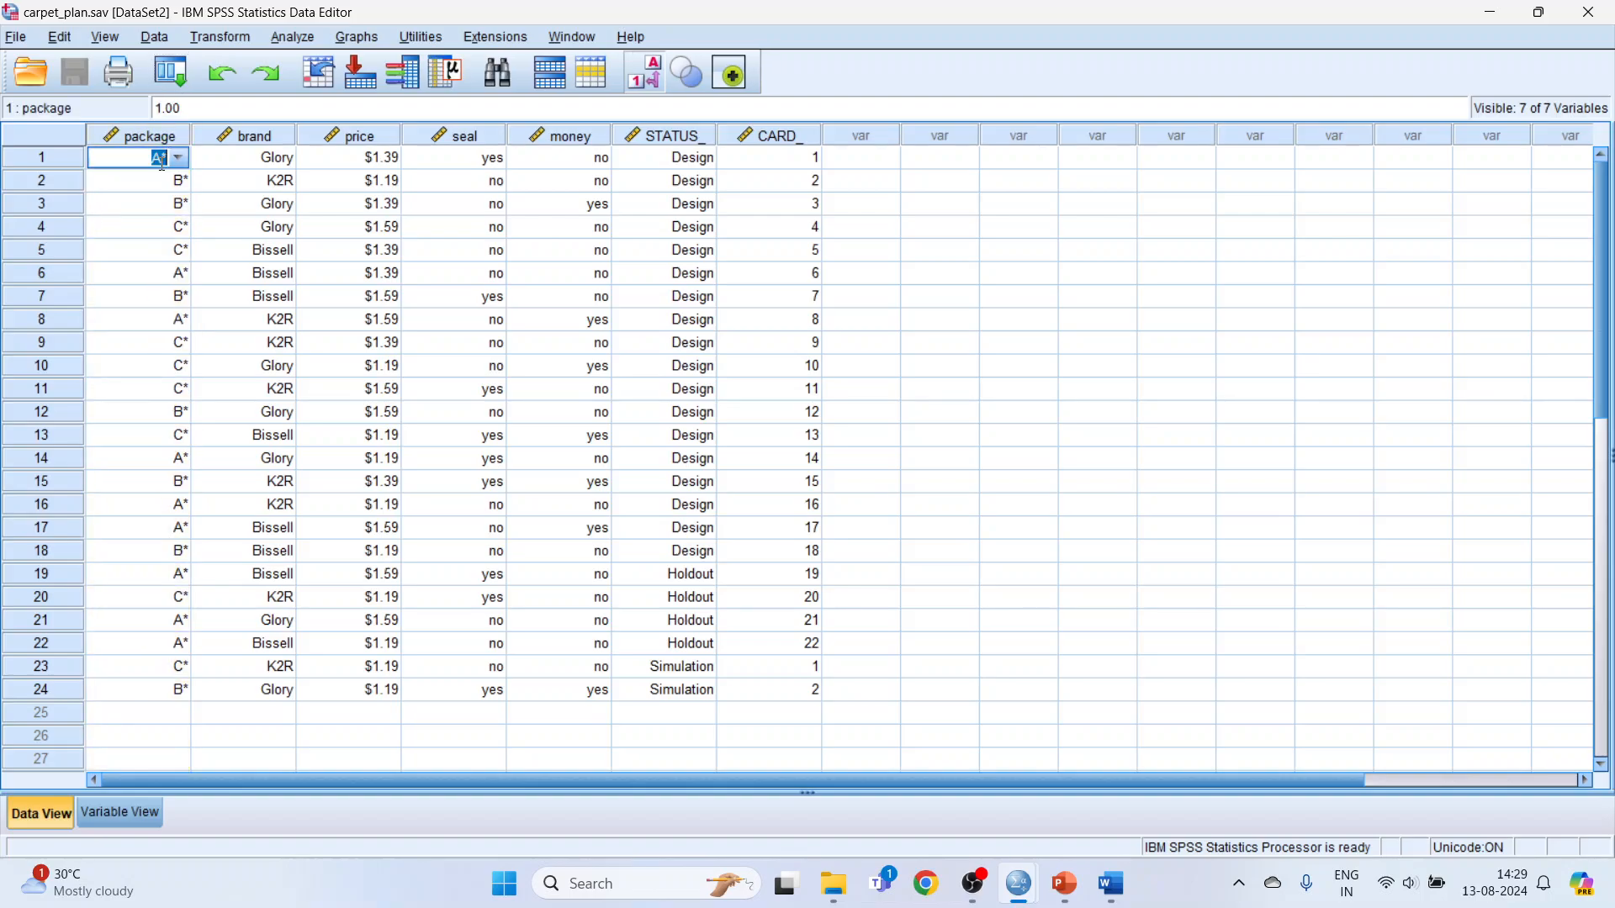
click(154, 234)
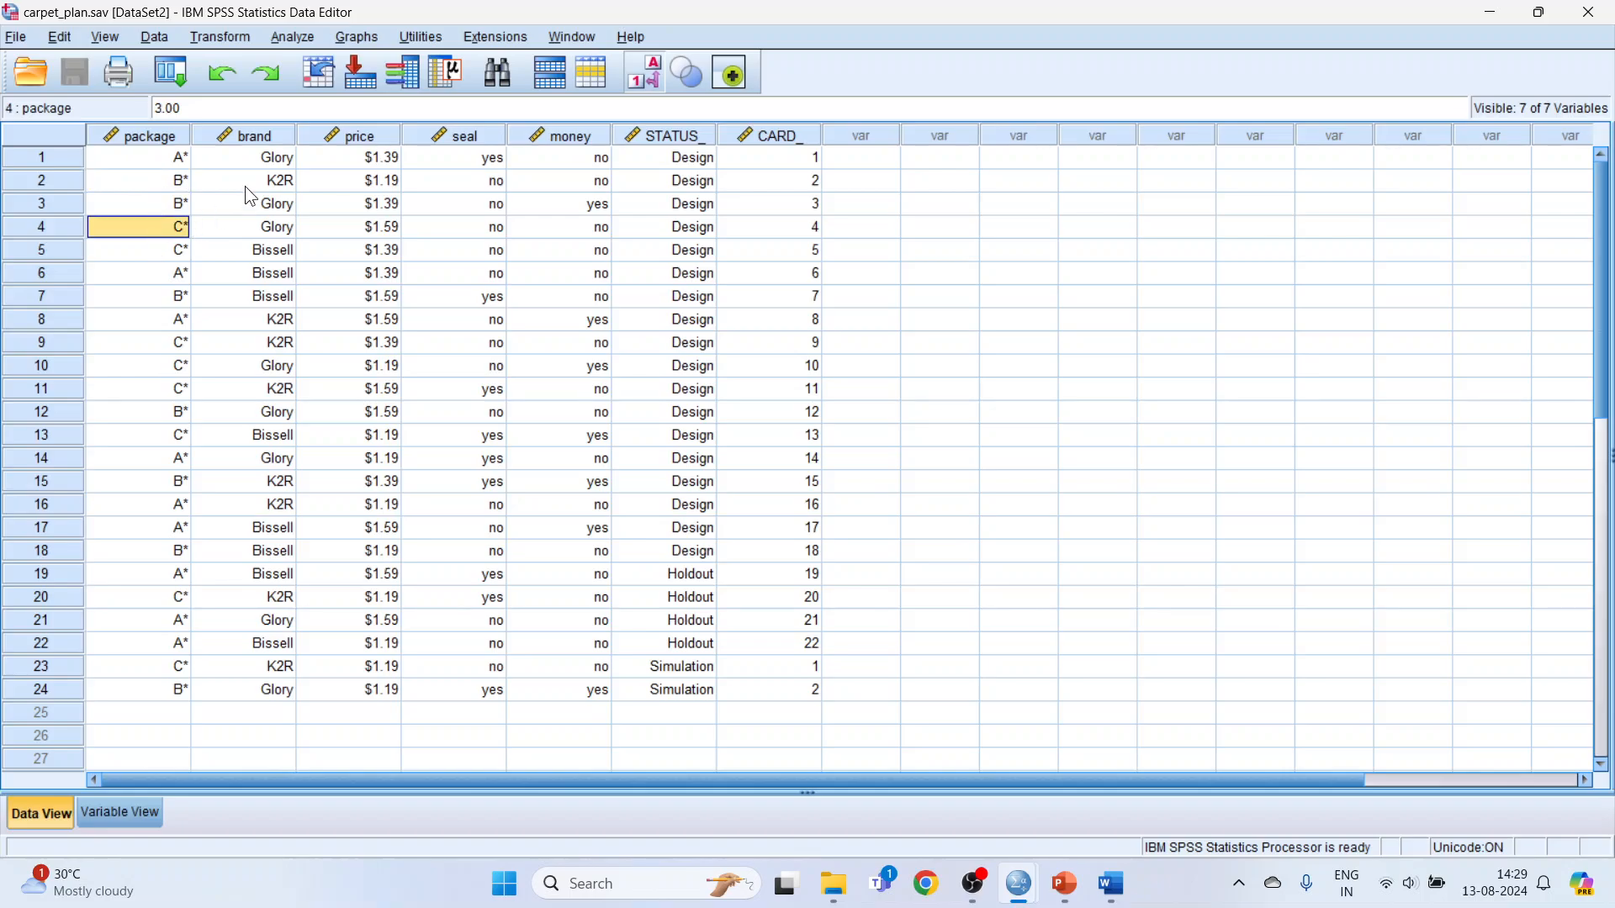
click(262, 140)
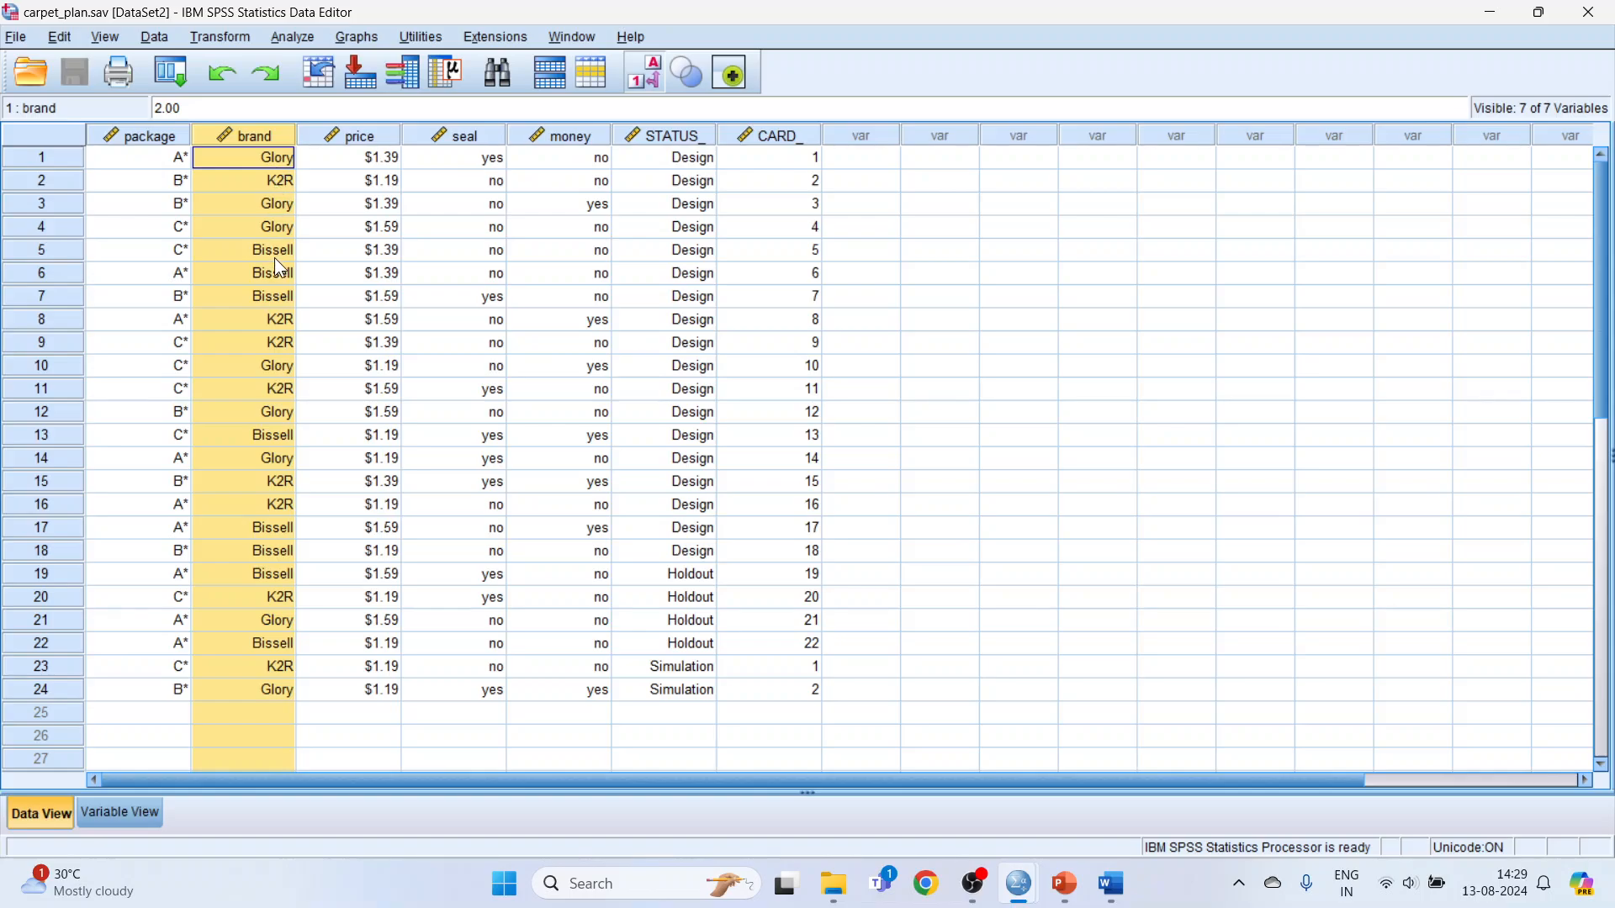
click(375, 136)
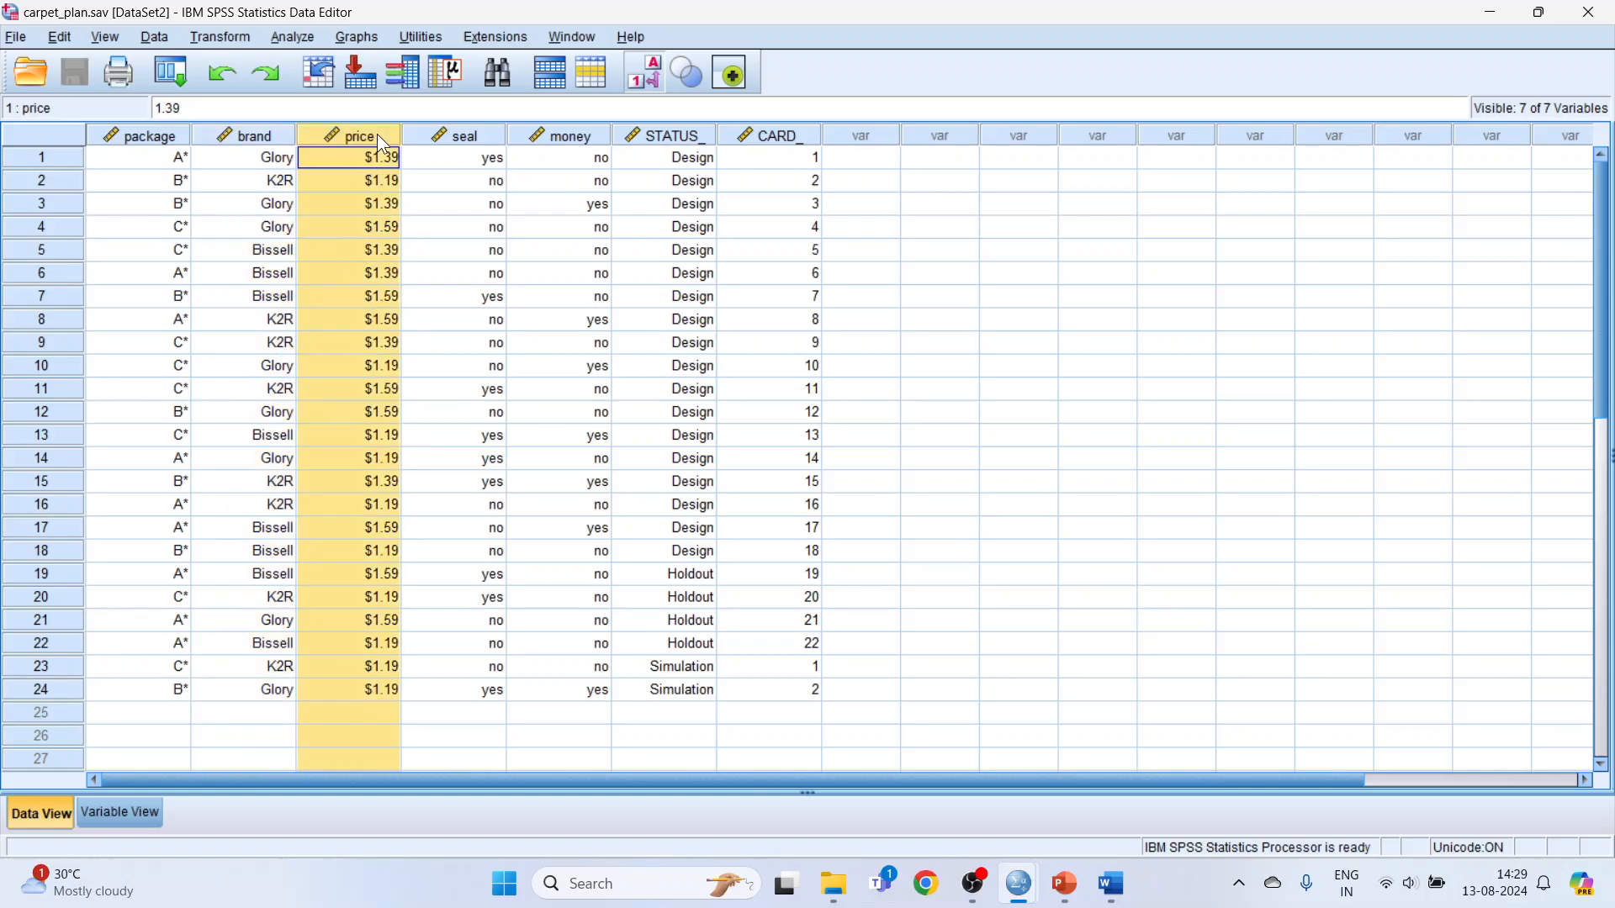
click(387, 183)
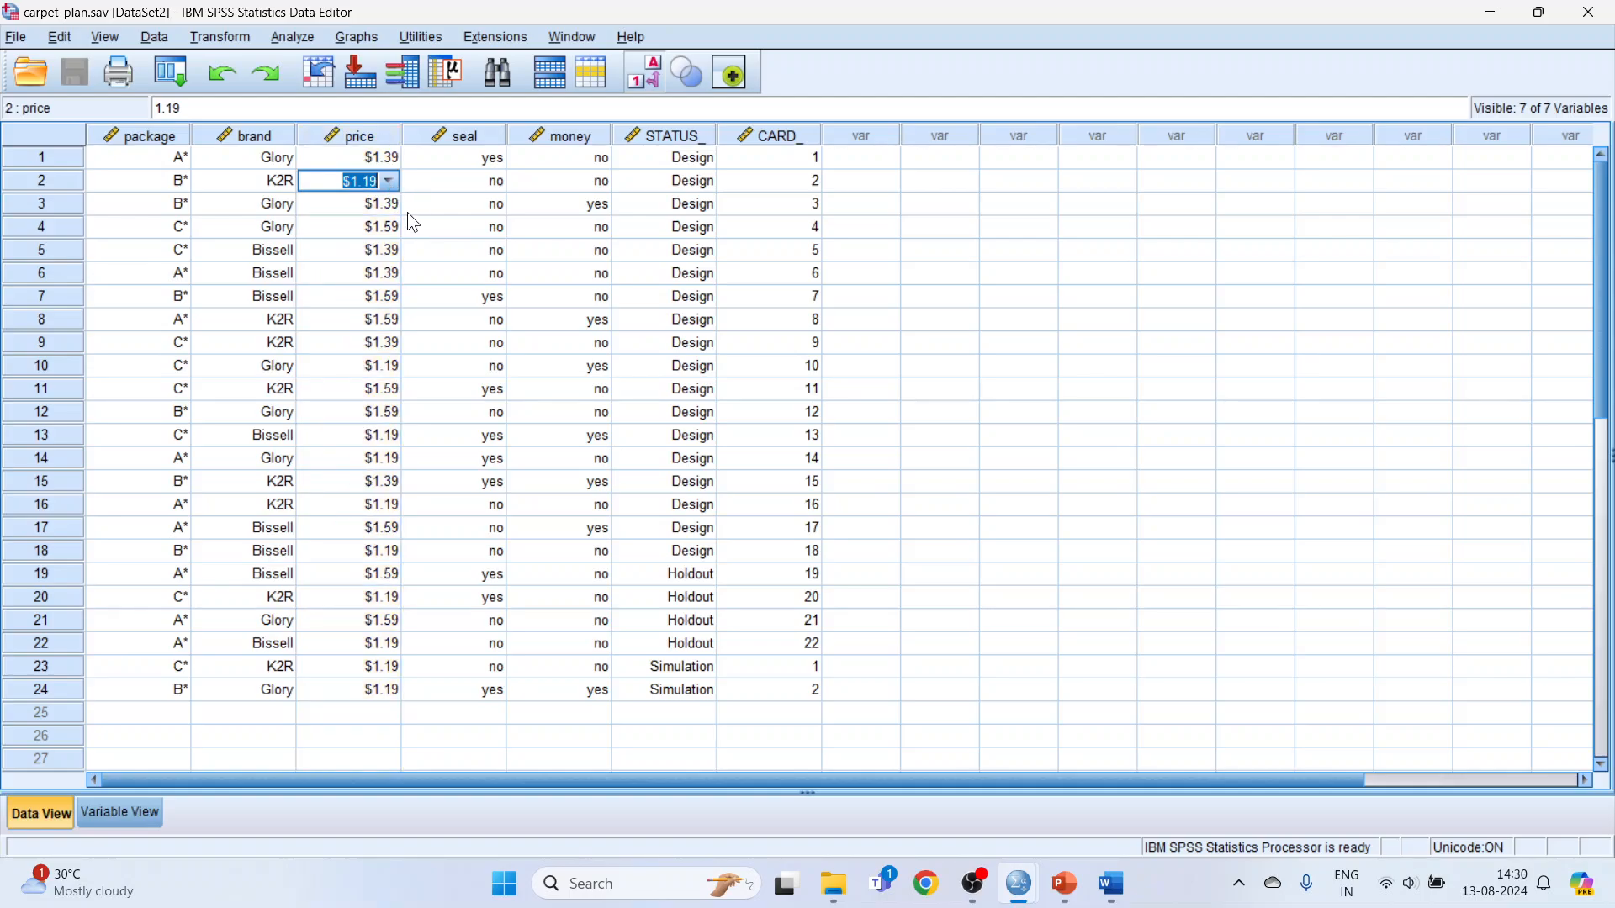
click(387, 206)
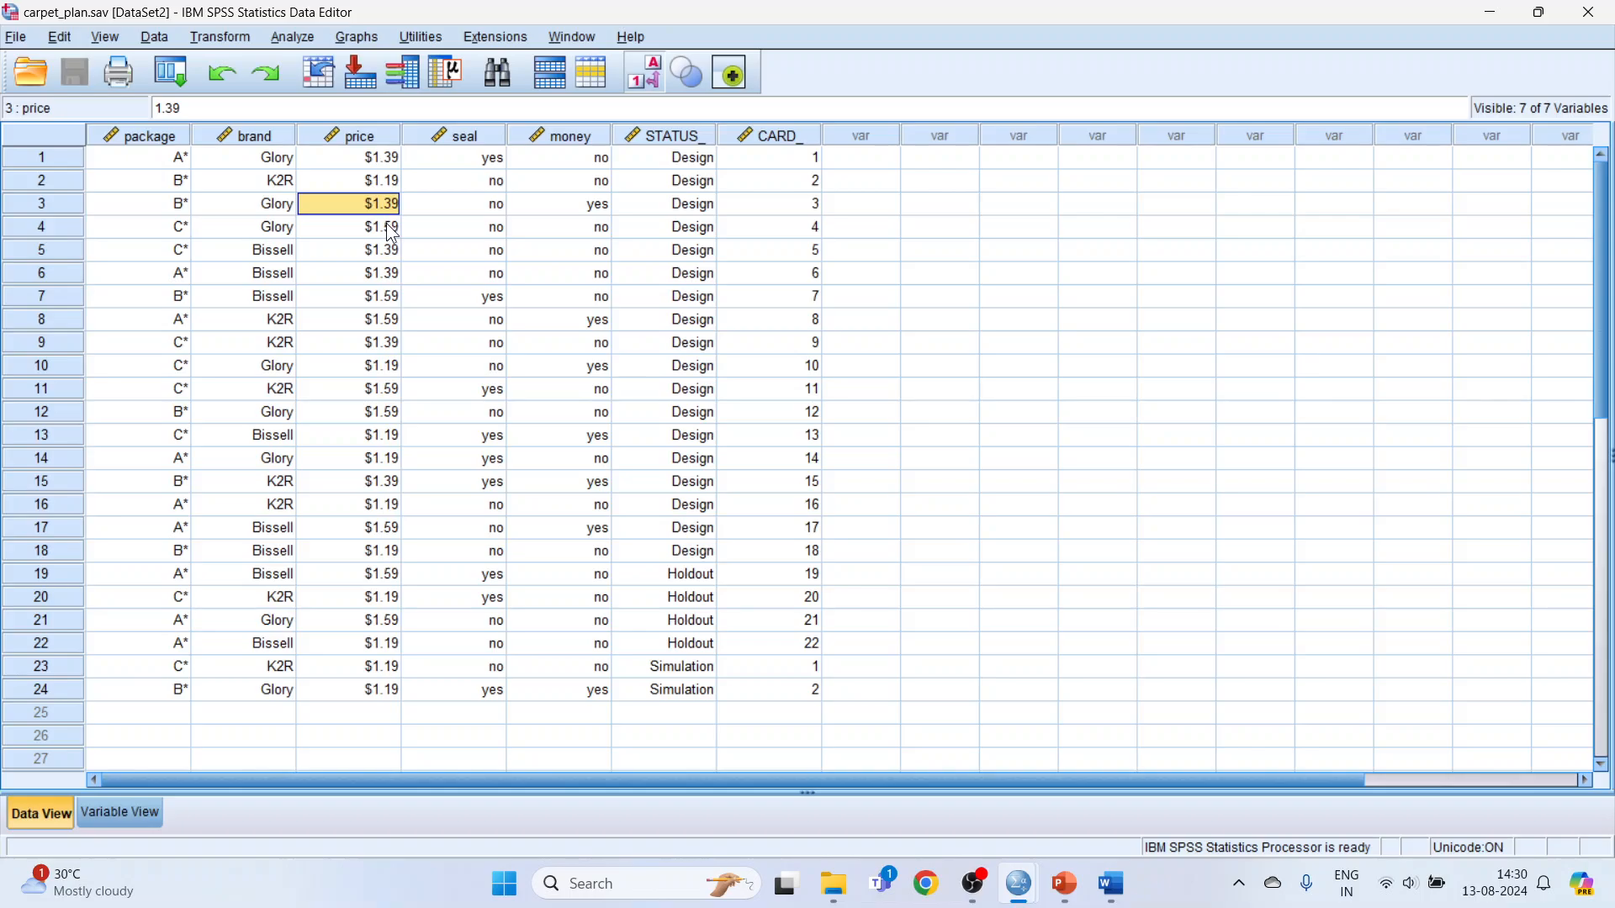
click(387, 225)
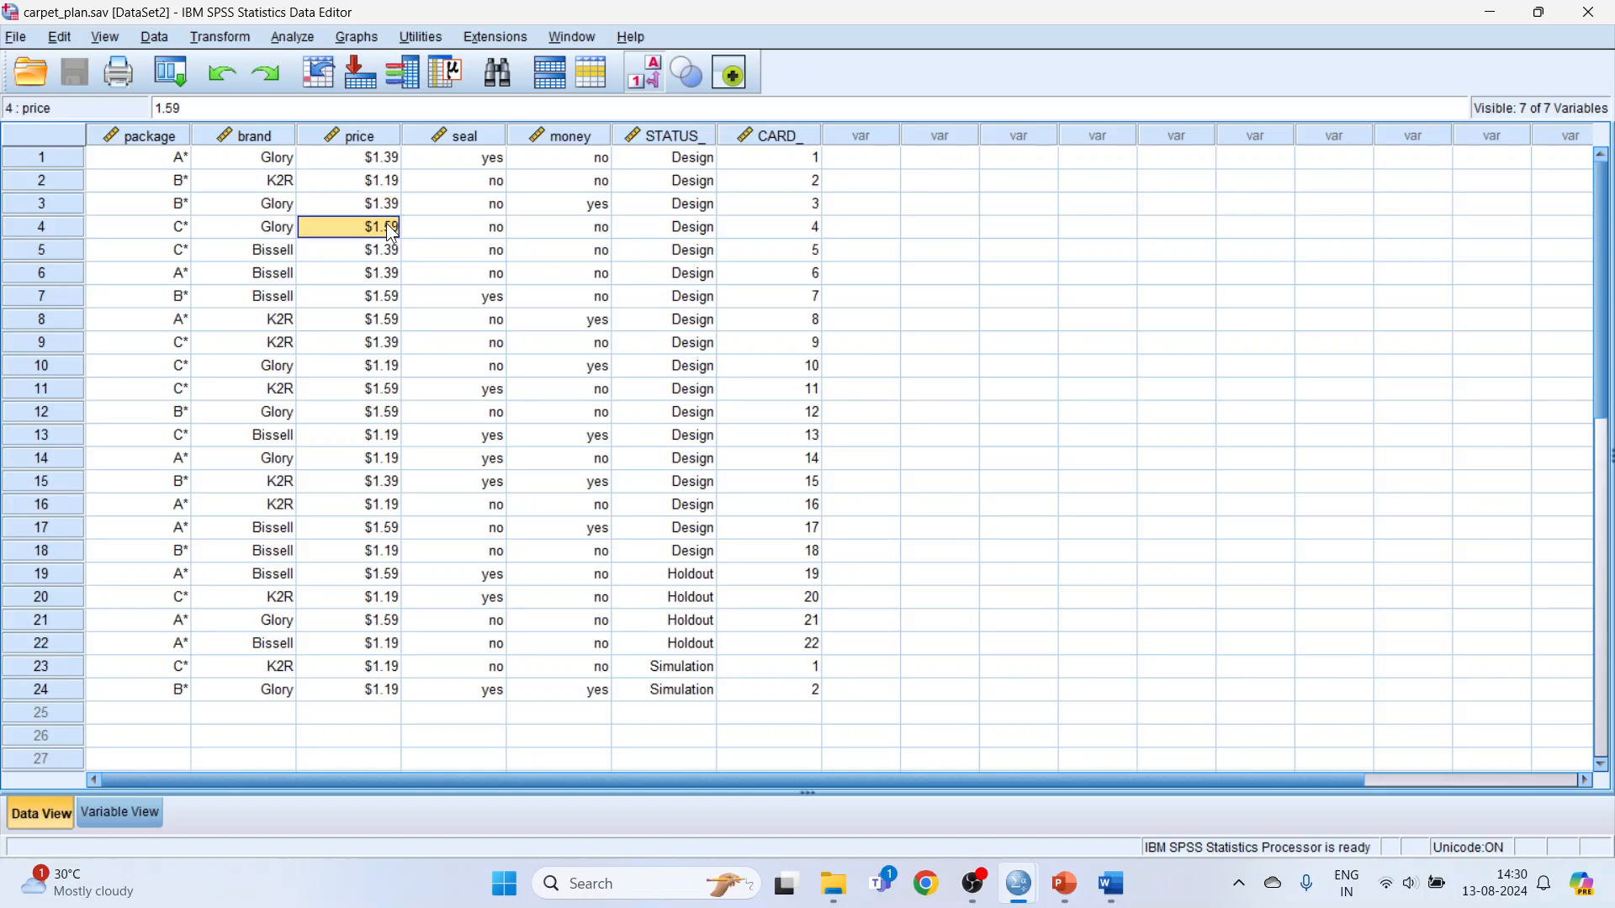
click(472, 136)
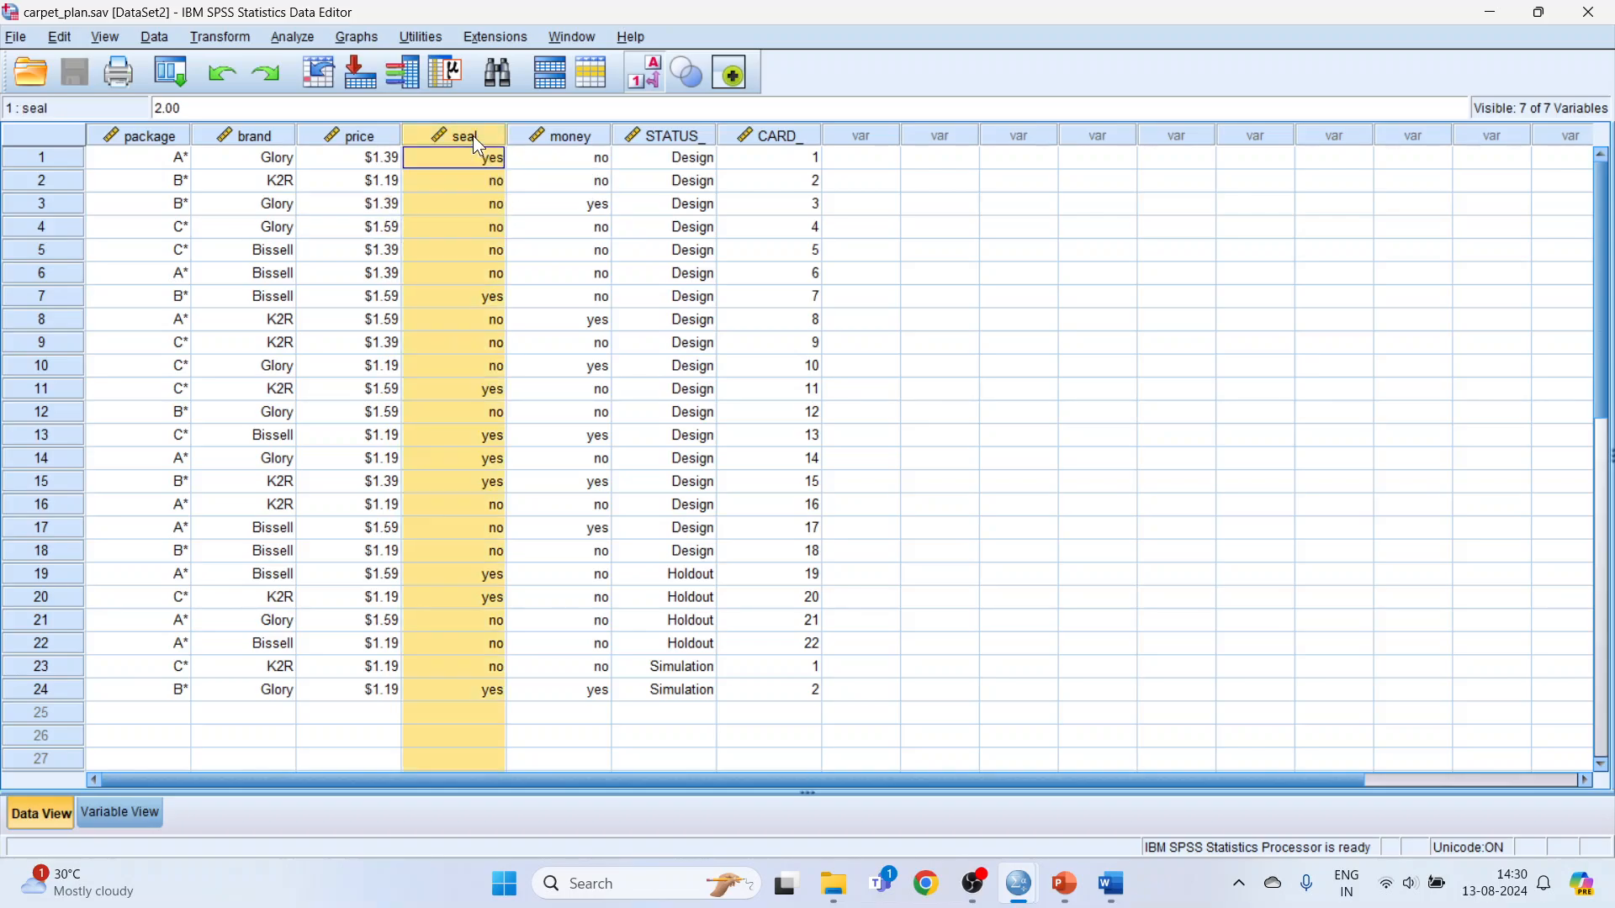
click(577, 136)
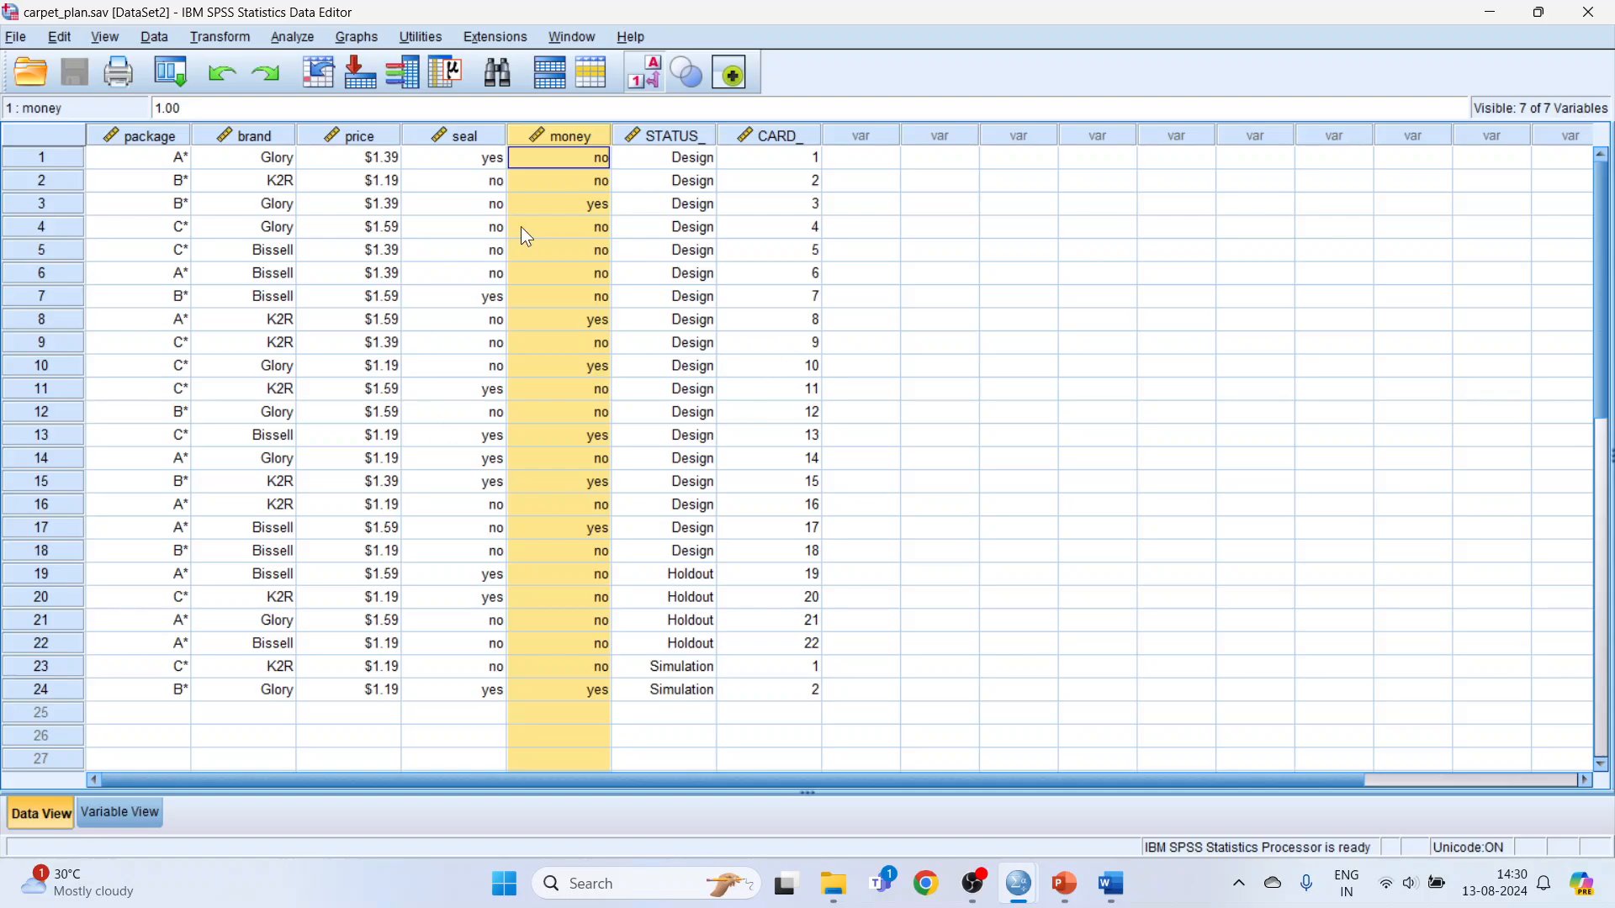
click(1583, 18)
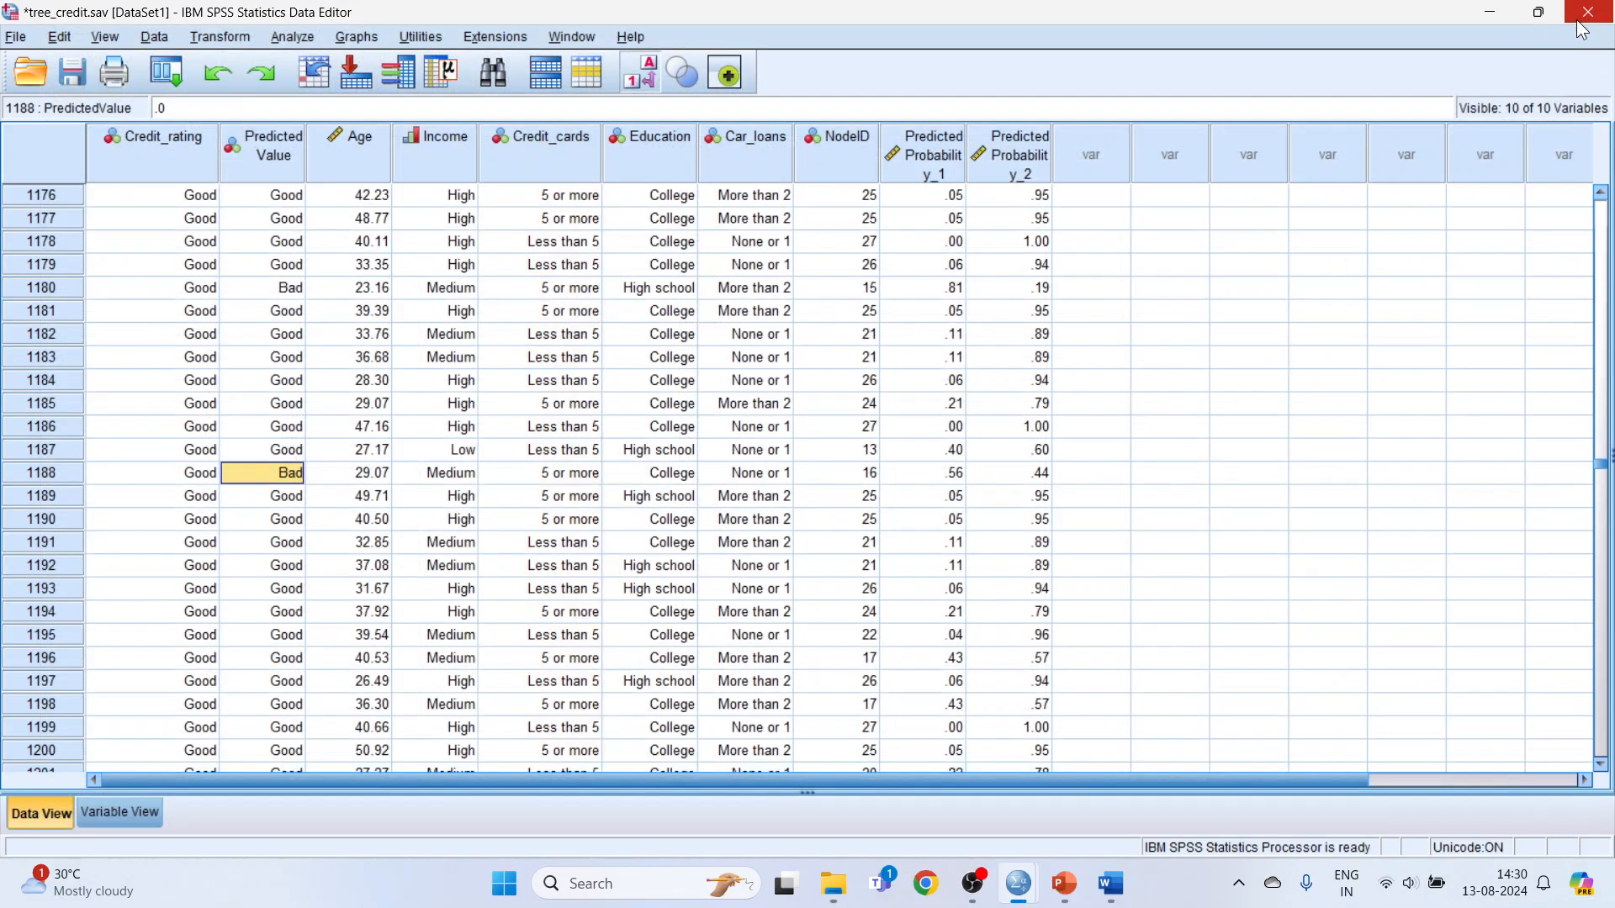
Switch to File Explorer and open the carpet_prefs data file from the English samples folder with IBM SPSS Statistics 25.0.
click(834, 883)
double_click(280, 574)
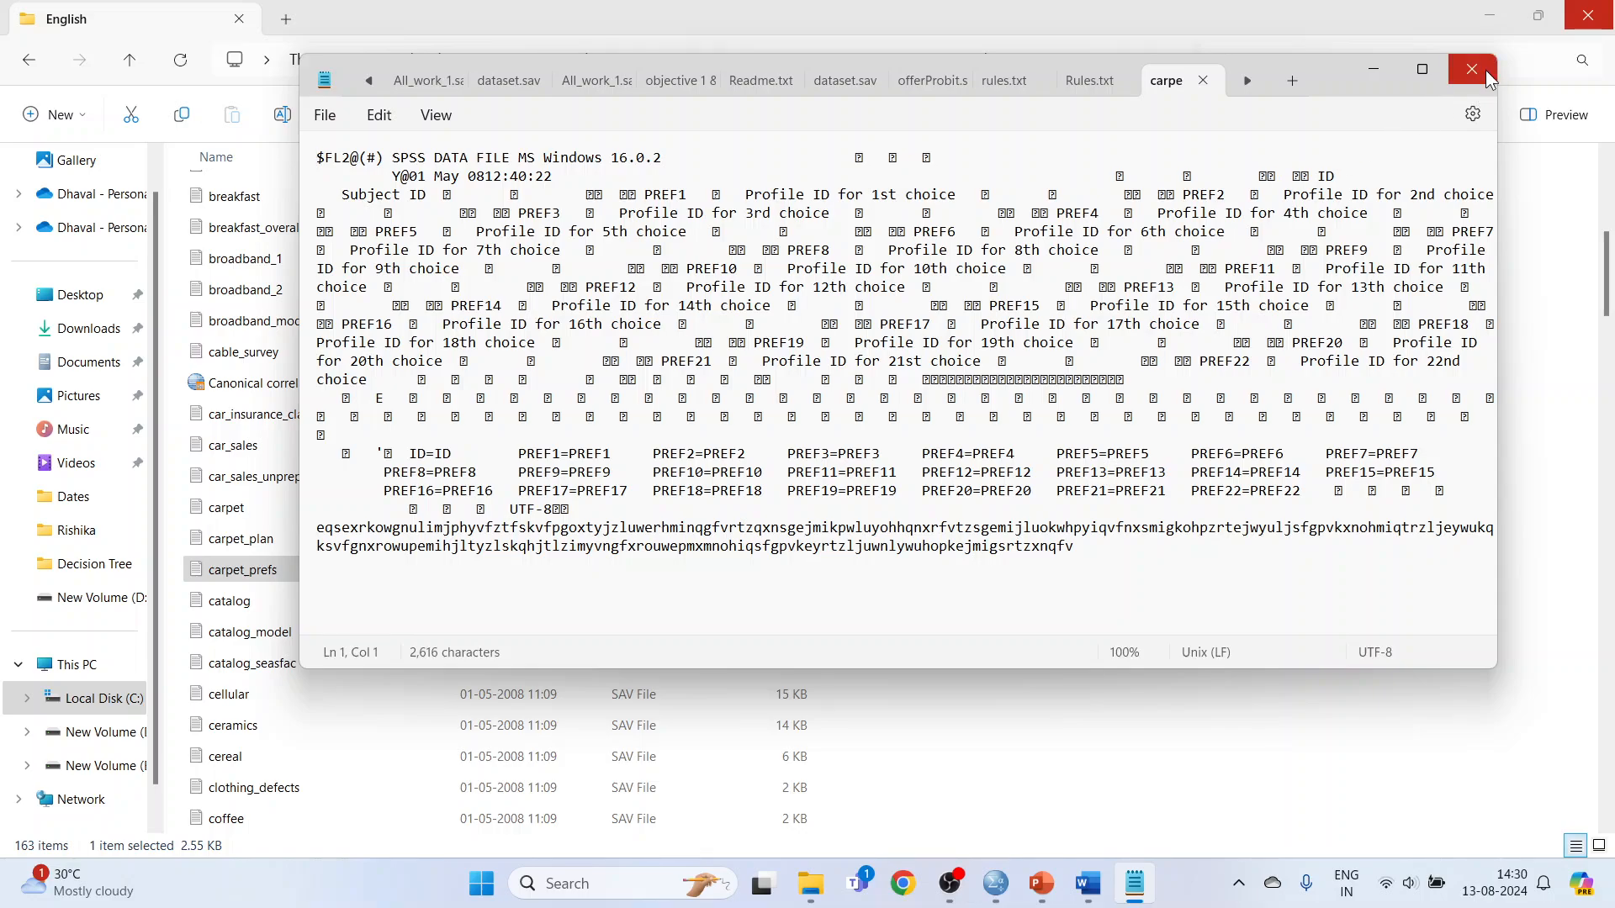
click(1482, 68)
right_click(301, 572)
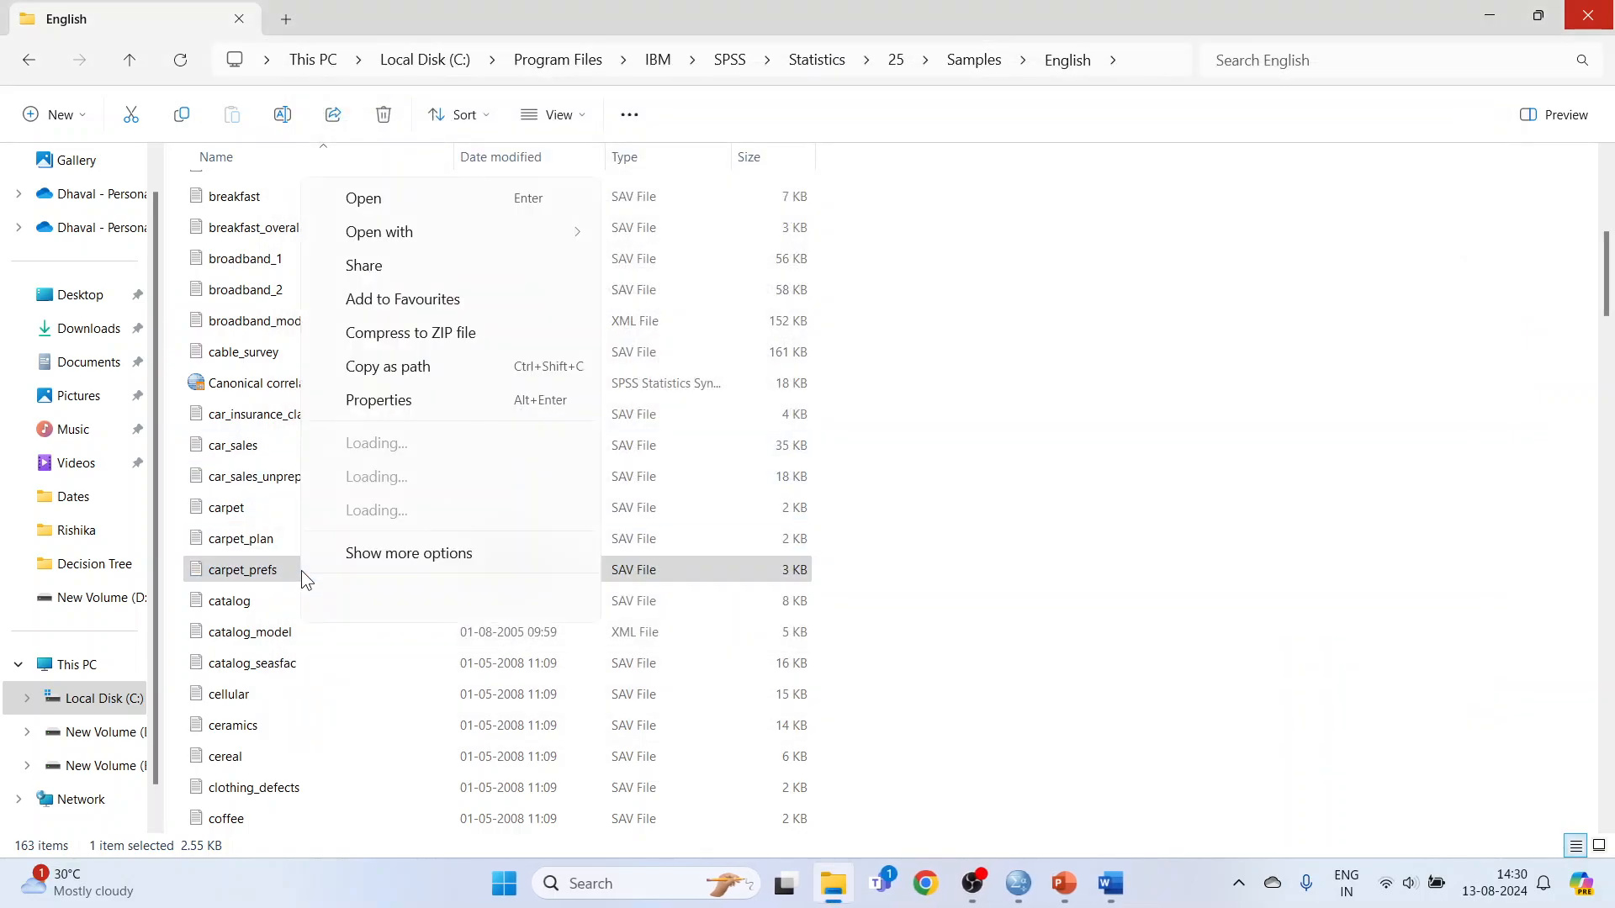
mouse_move(473, 198)
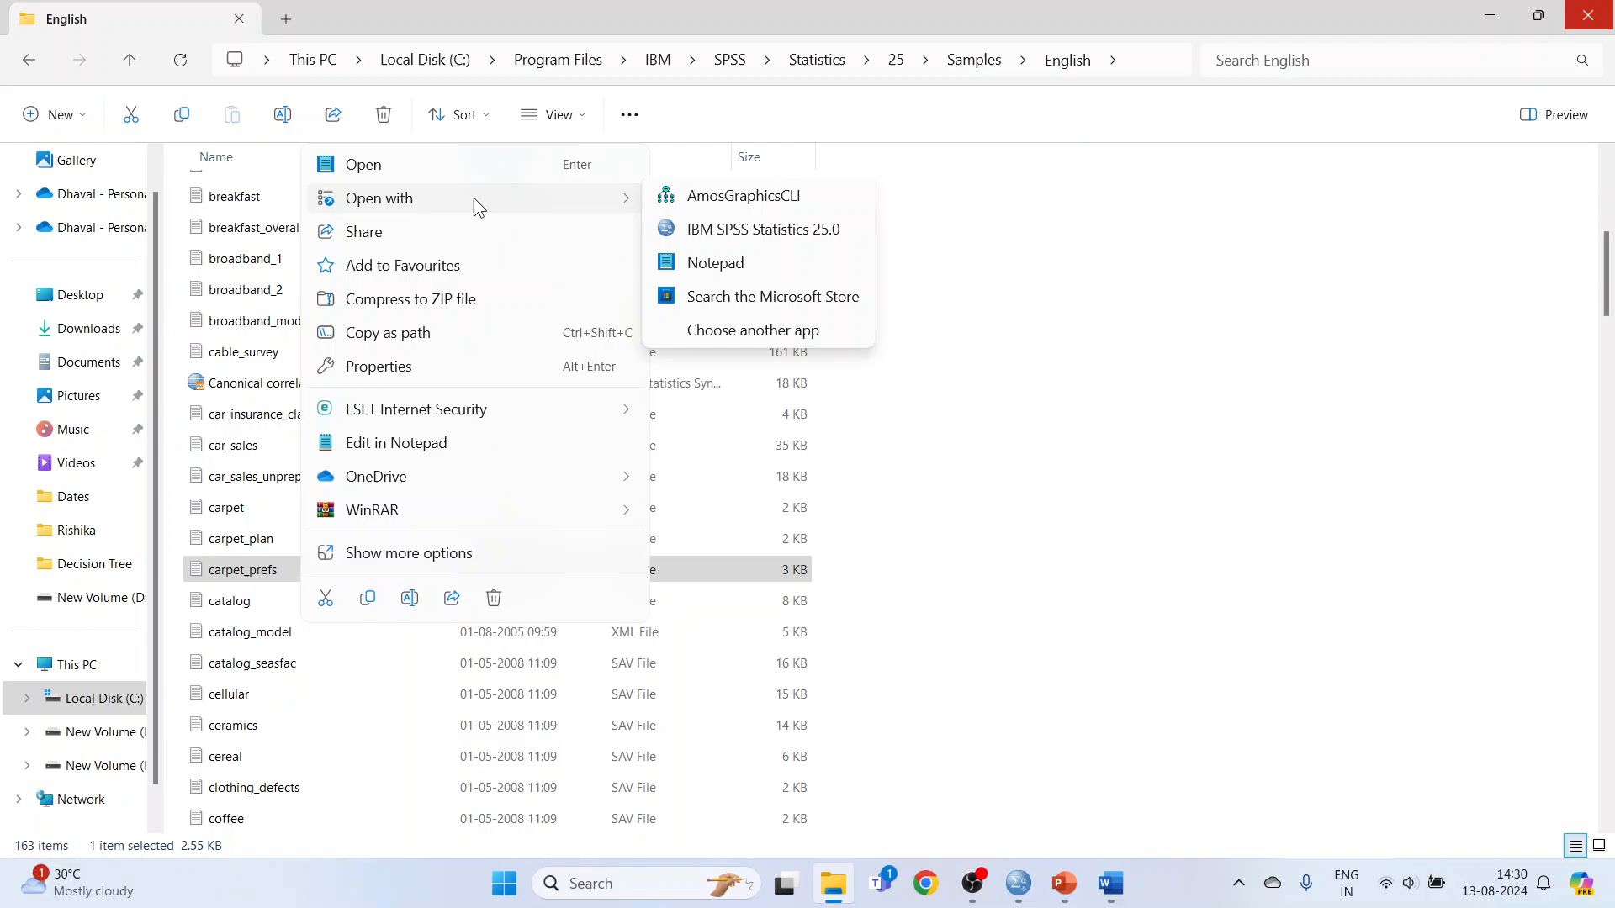
click(721, 229)
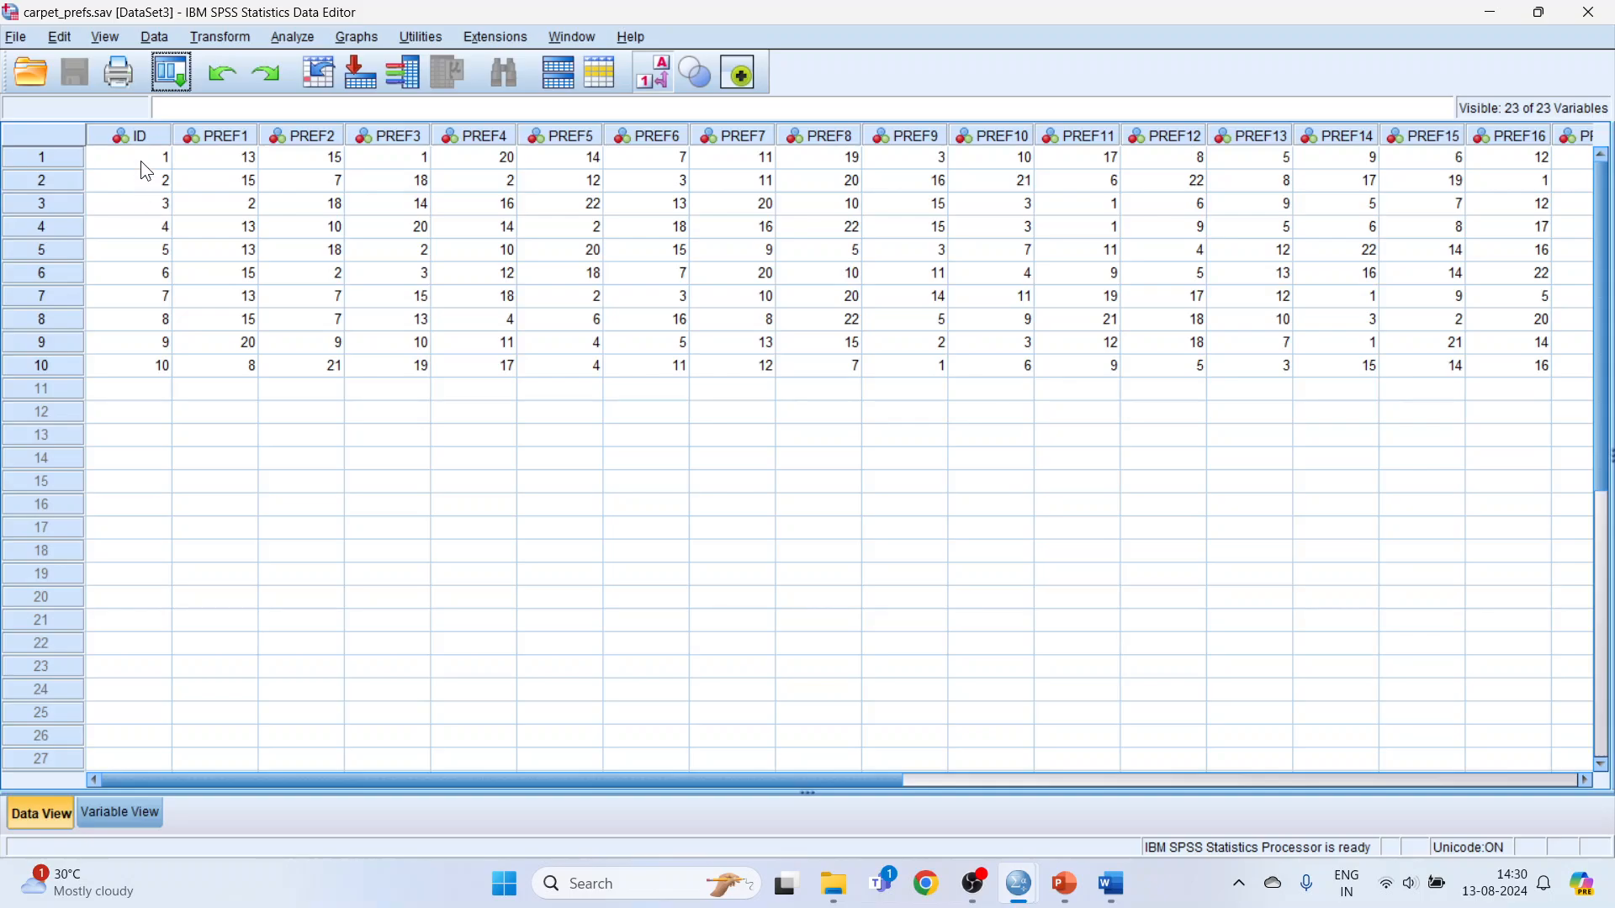
Examine the ID column and the ranked profile choices in PREF1 to PREF22 of carpet_prefs.sav.
drag(145, 165, 132, 348)
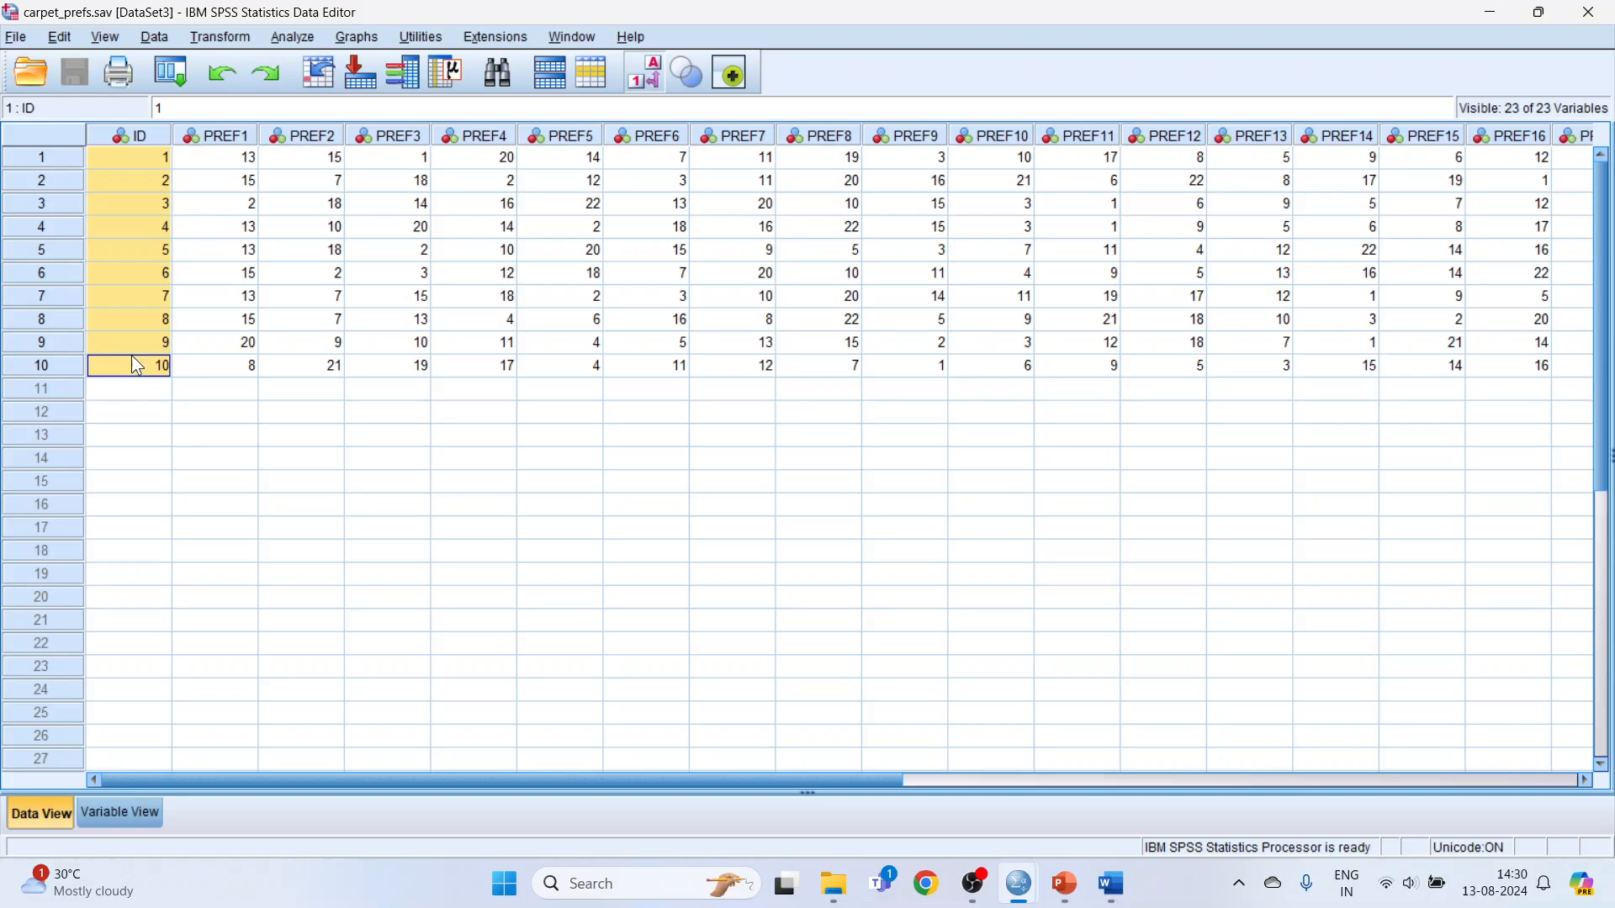
drag(241, 159, 1547, 160)
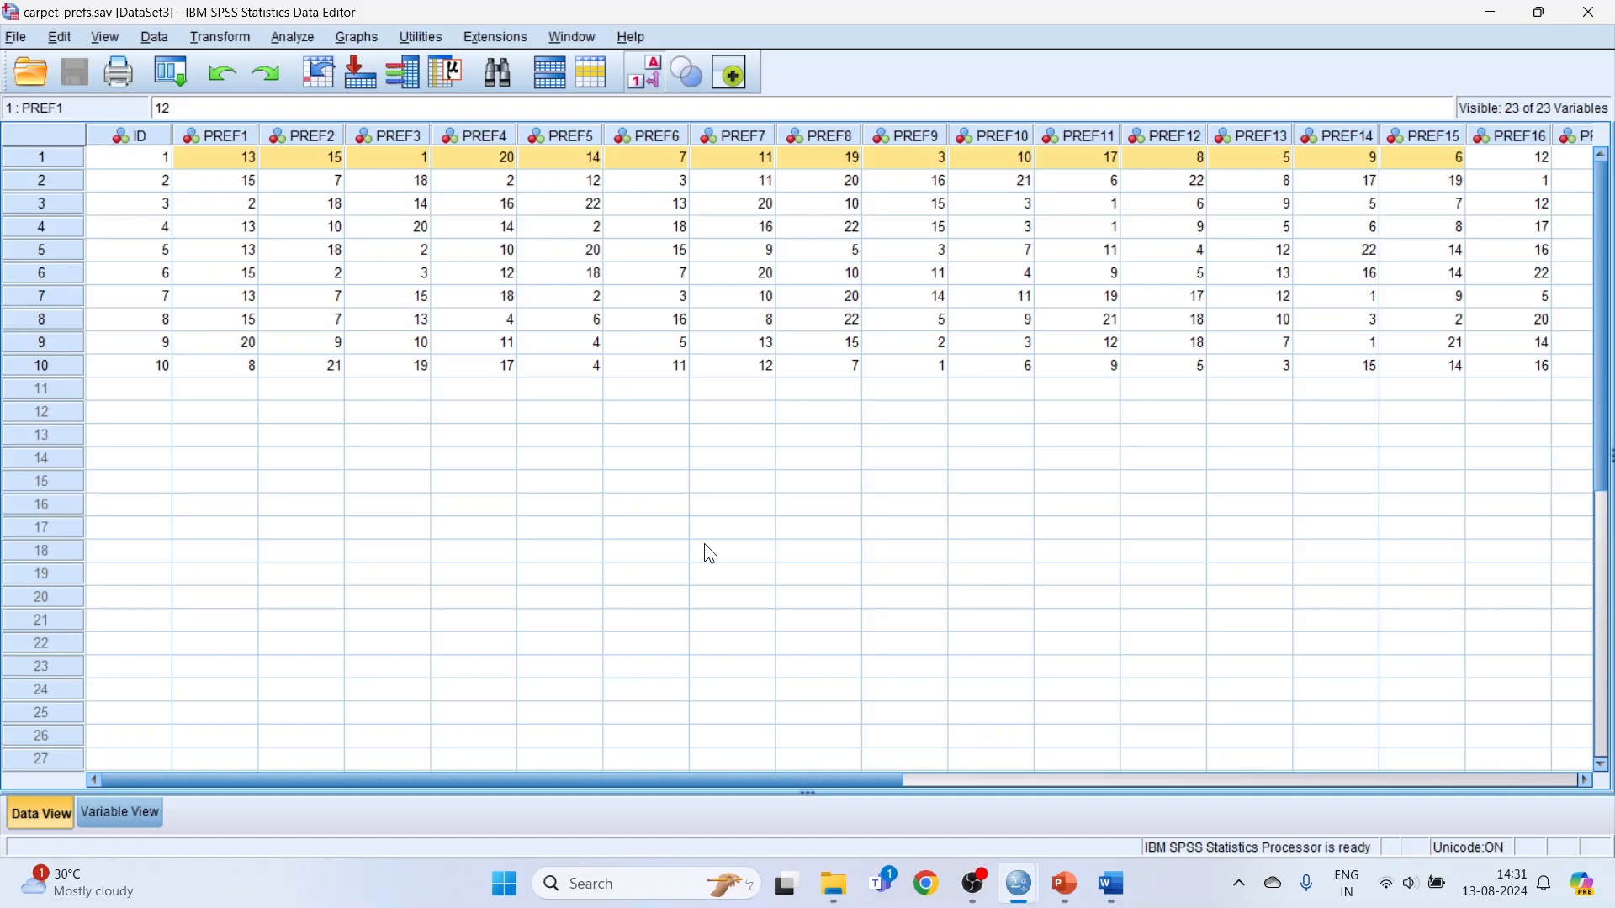
click(161, 158)
click(411, 159)
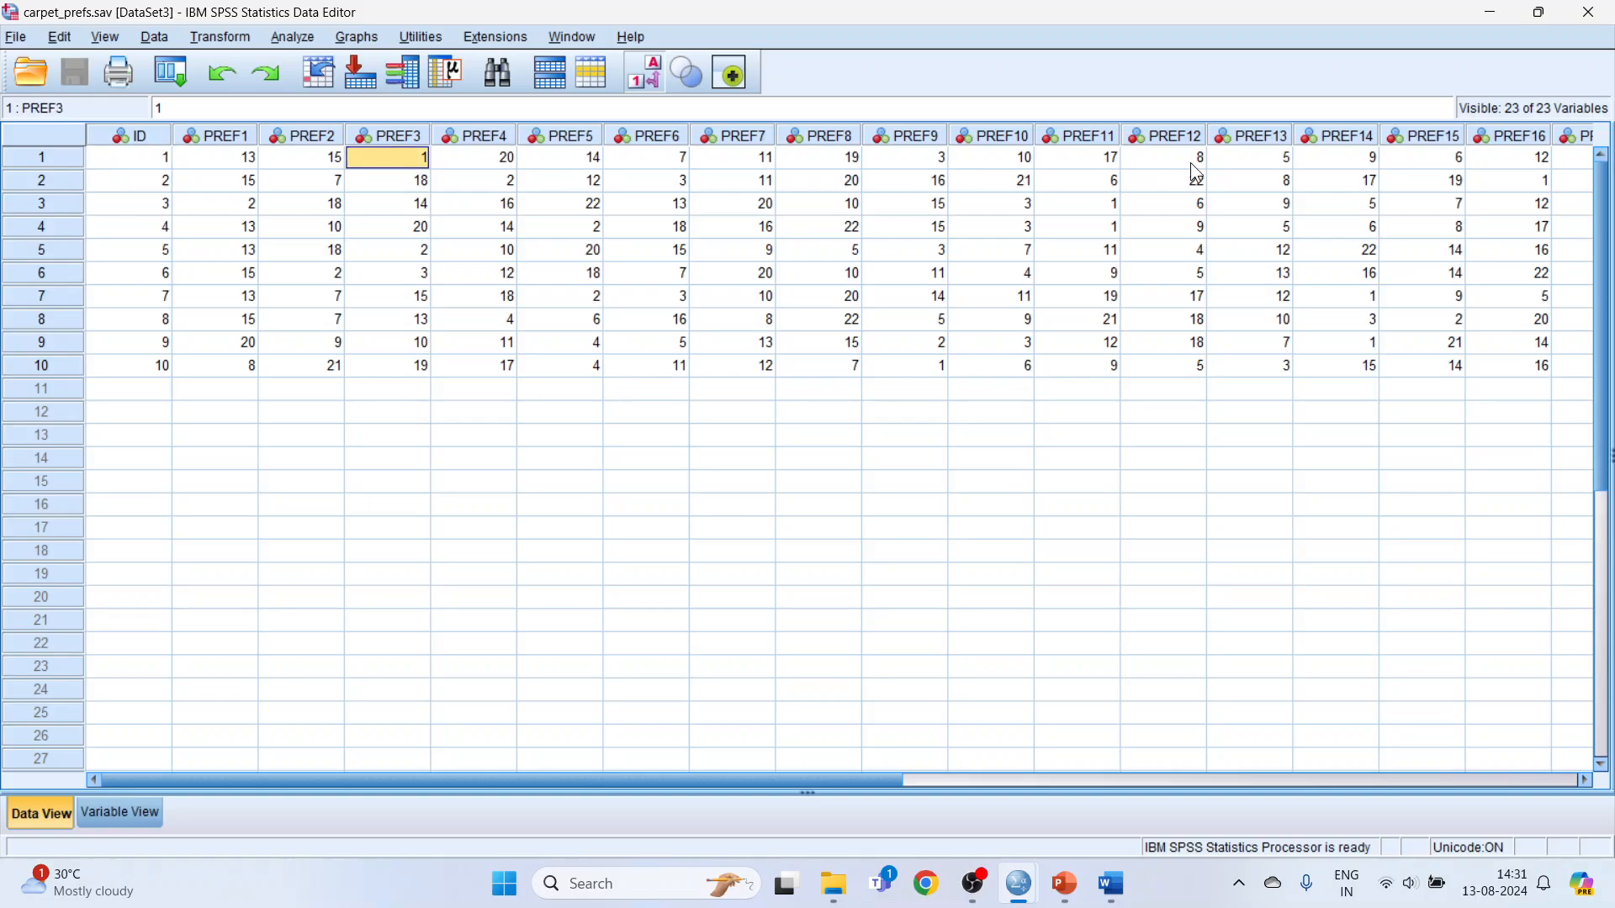
drag(867, 777, 1213, 770)
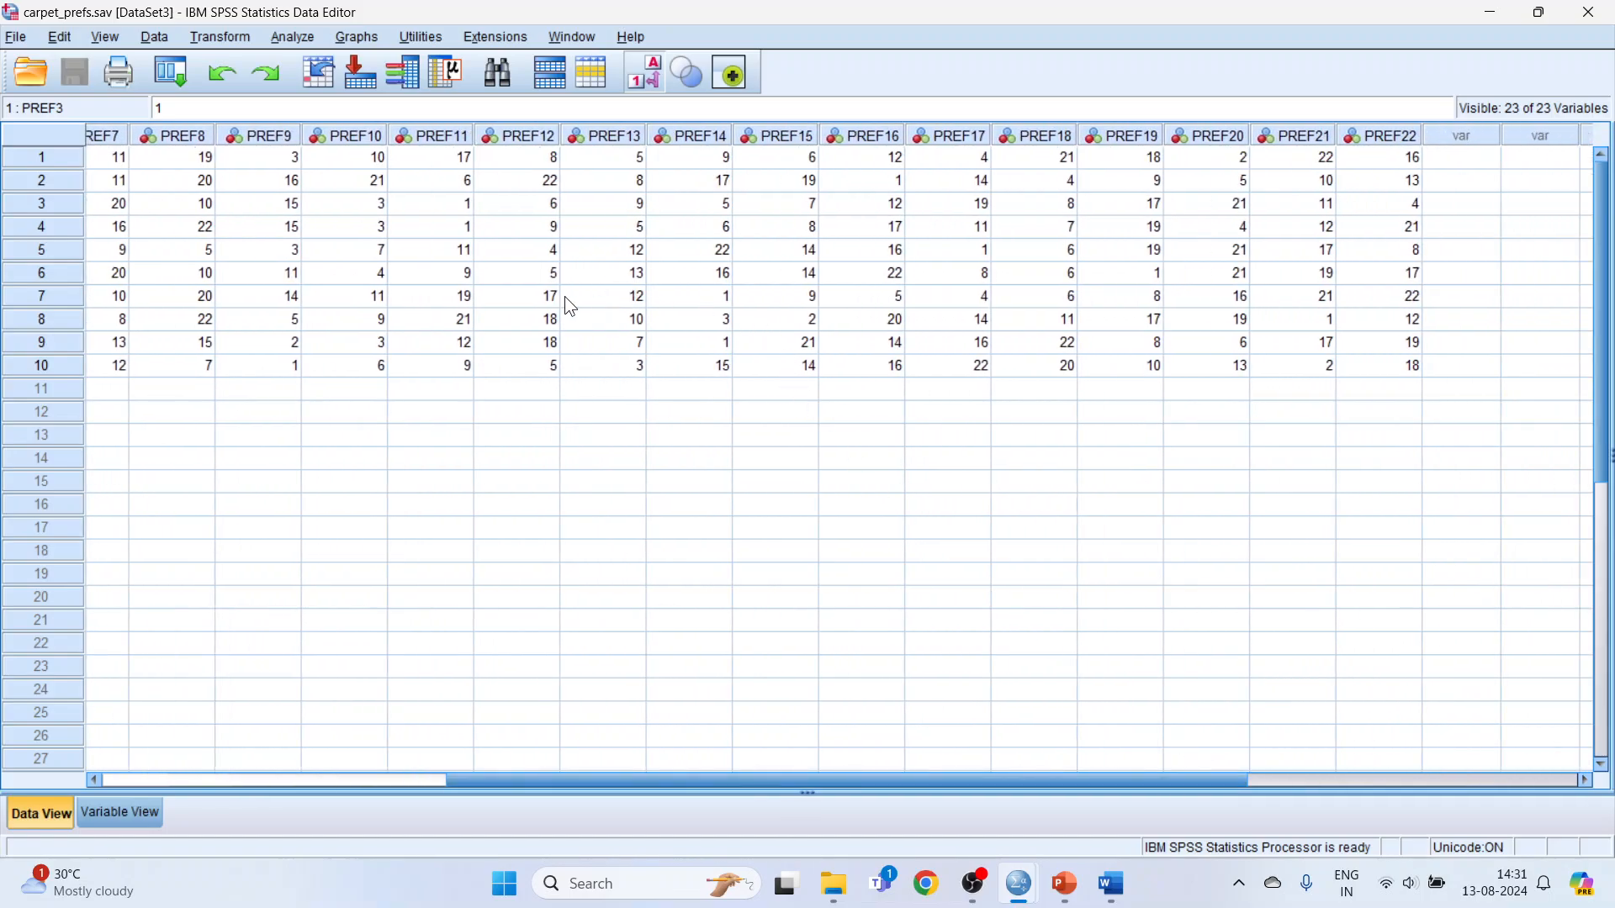
drag(791, 780, 484, 715)
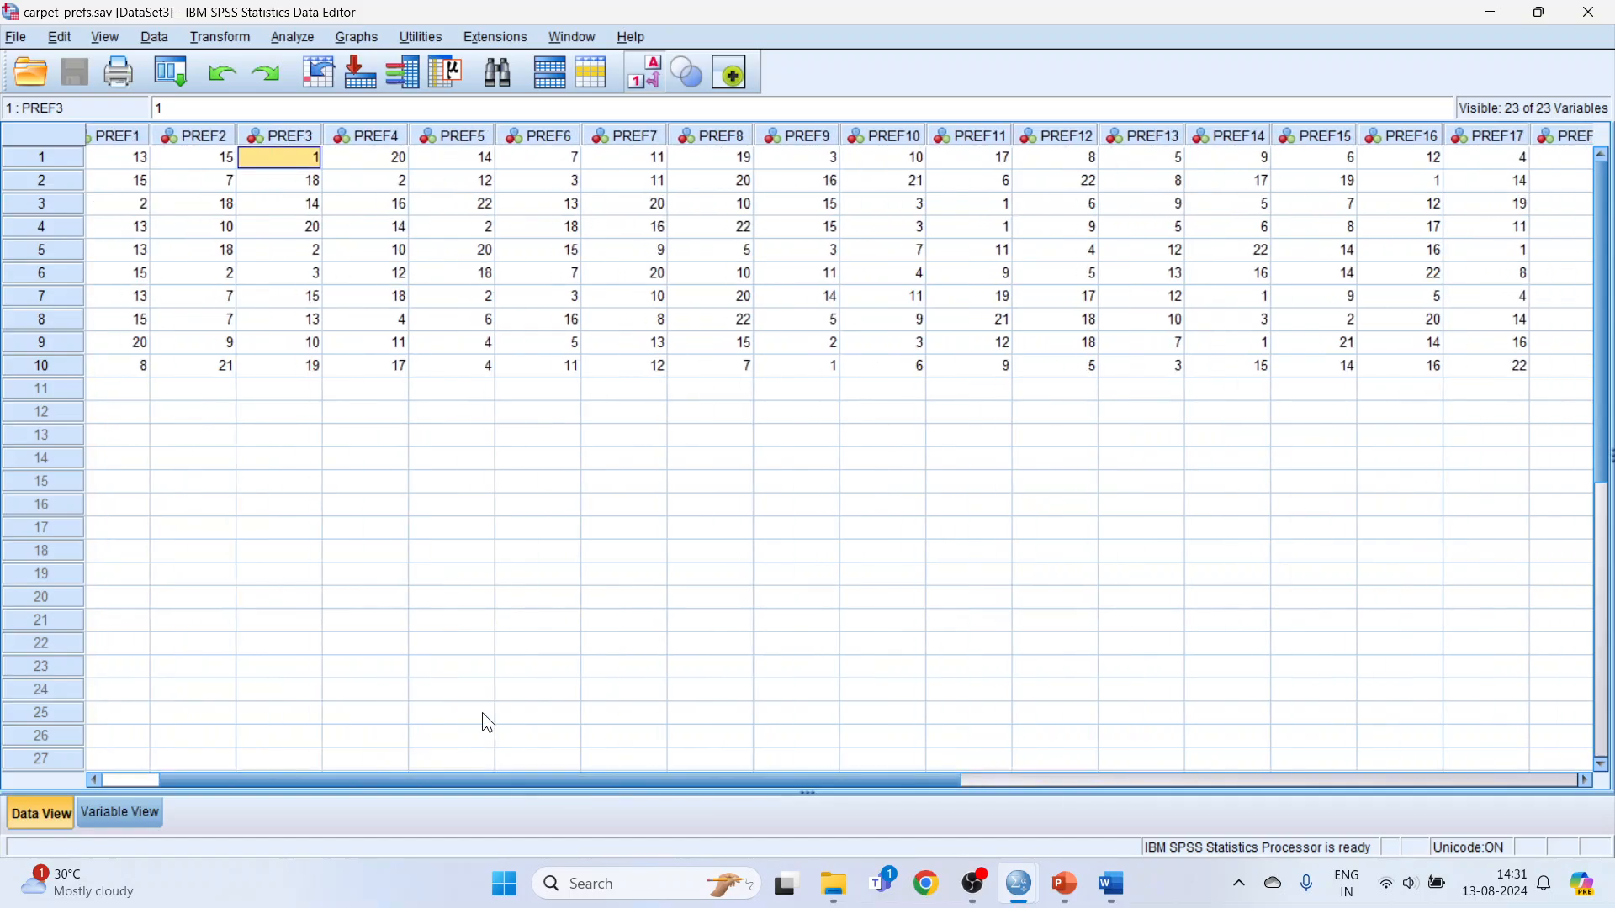
drag(623, 793, 521, 781)
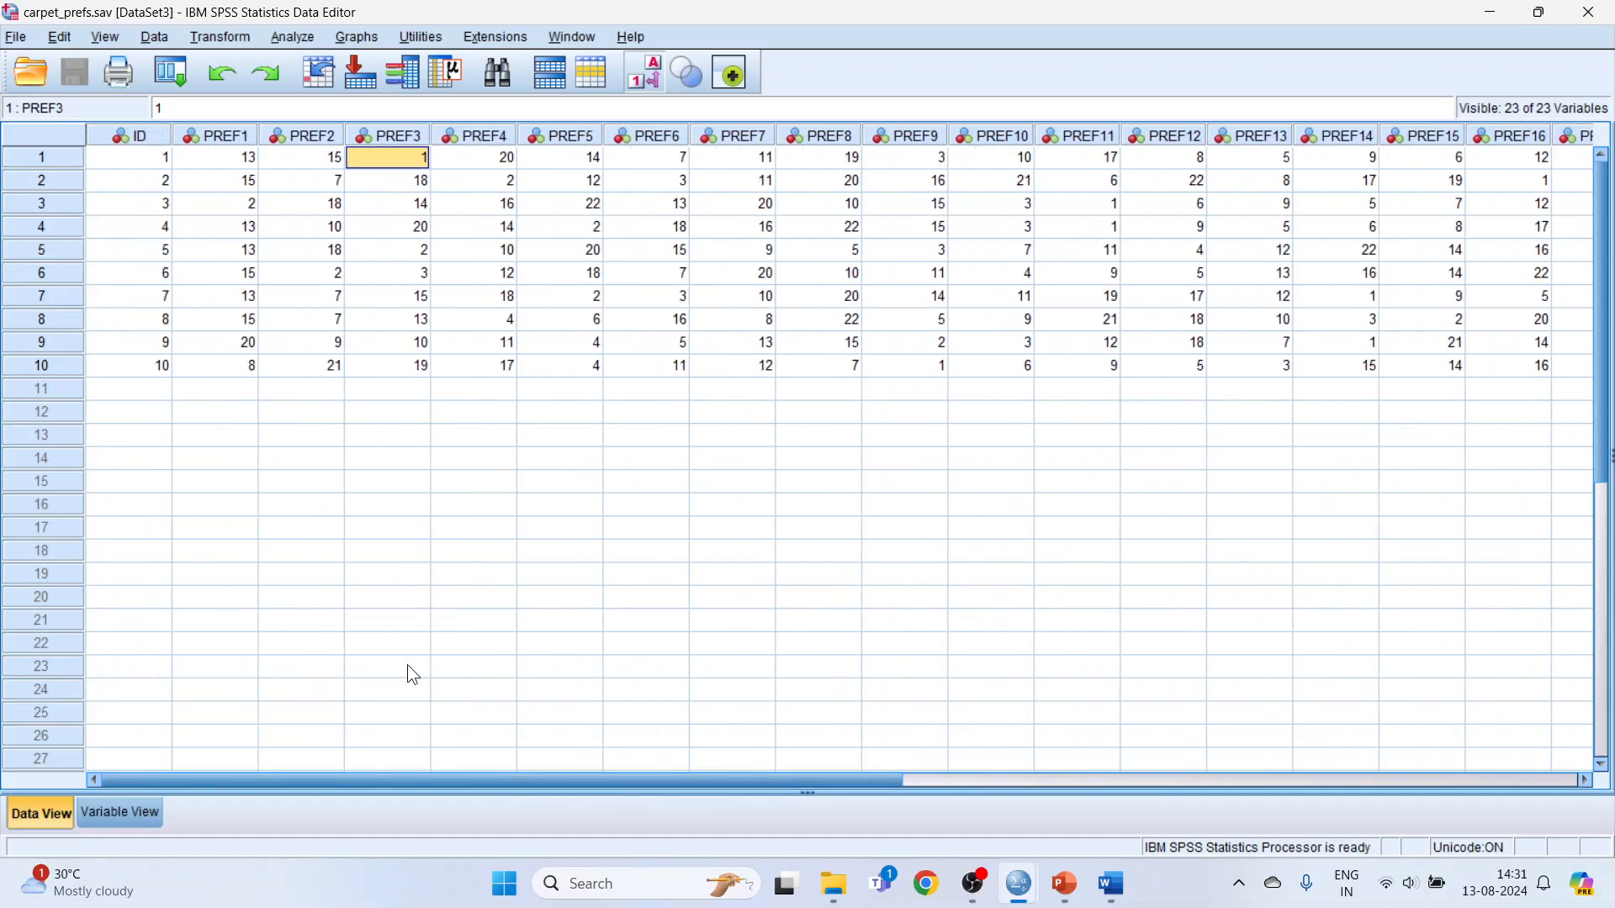
drag(138, 182, 709, 185)
drag(159, 204, 467, 215)
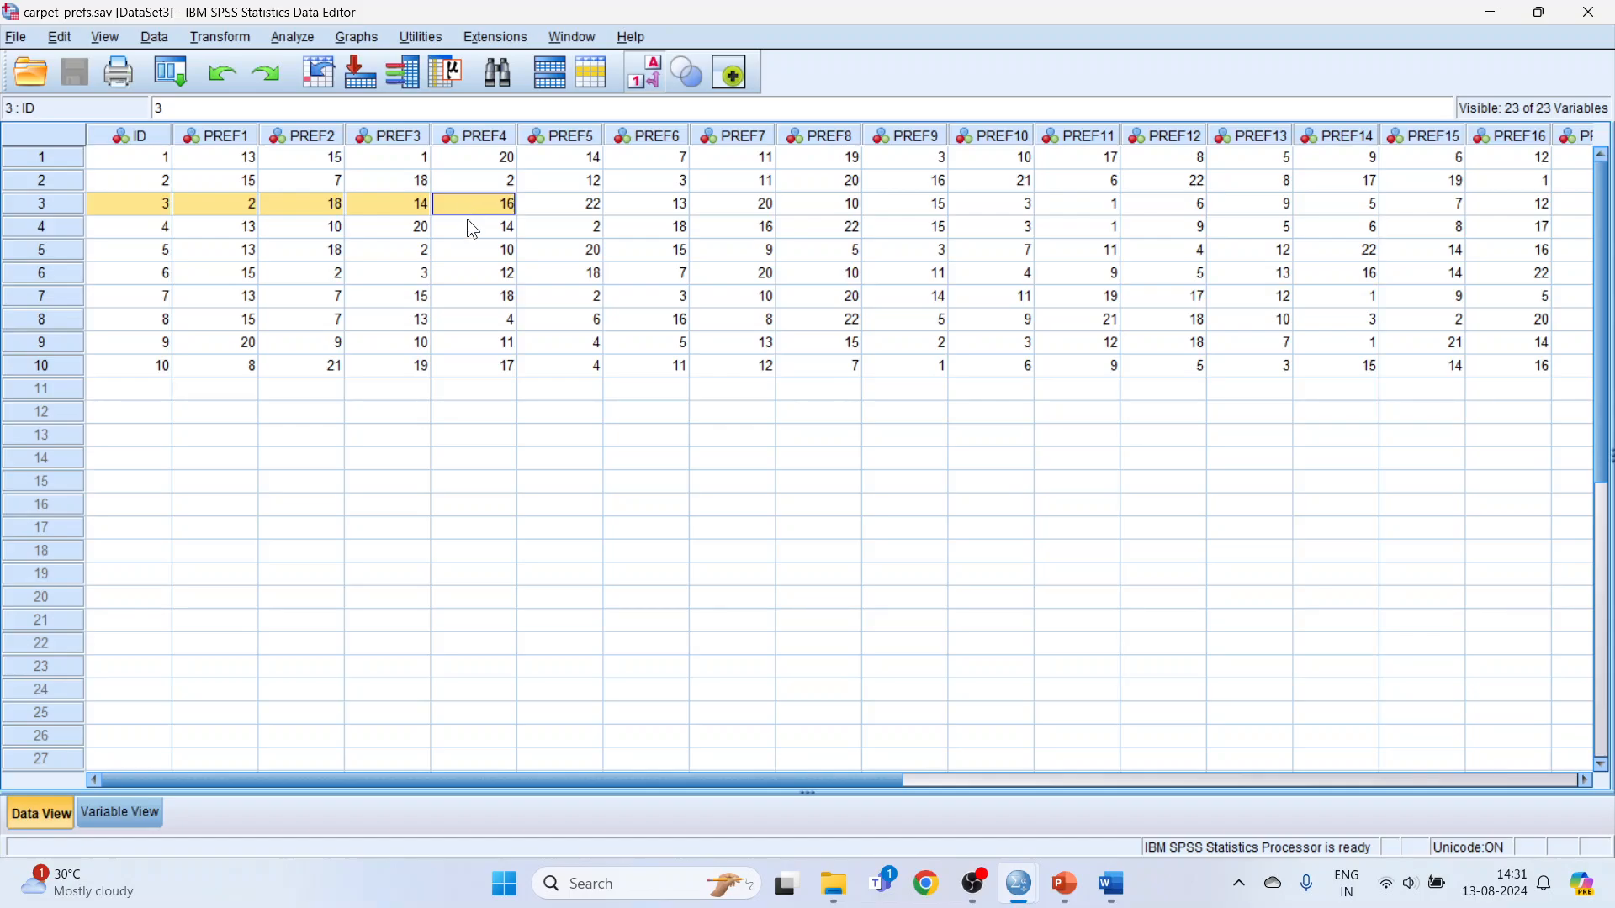
click(577, 530)
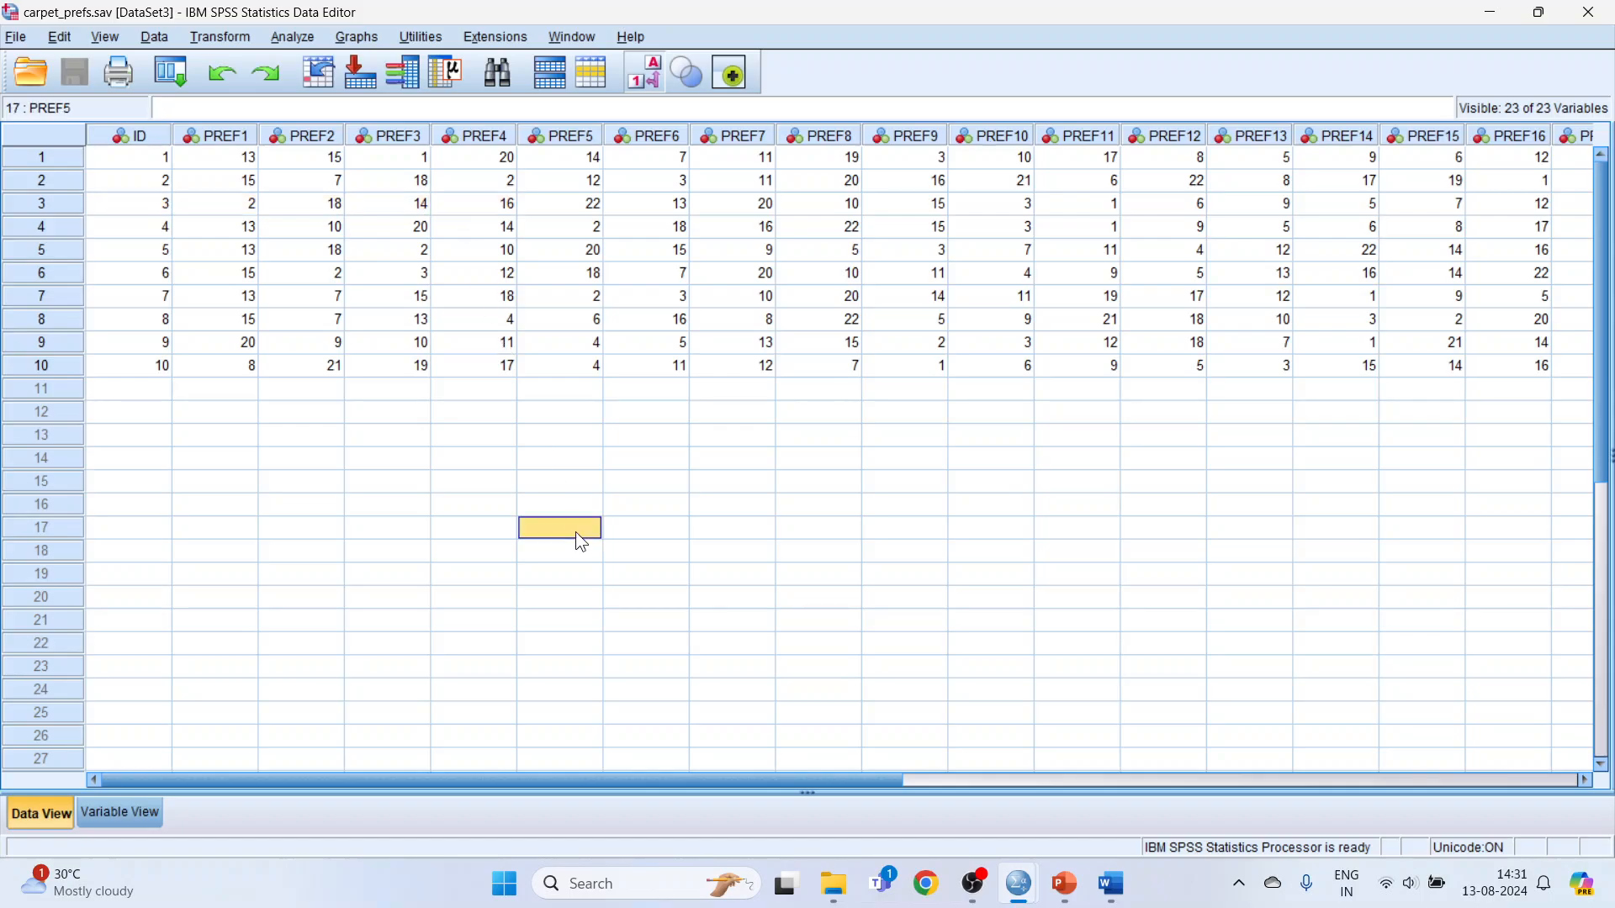
Close the carpet_prefs dataset and its SPSS session without saving the Output2 viewer contents.
click(1587, 18)
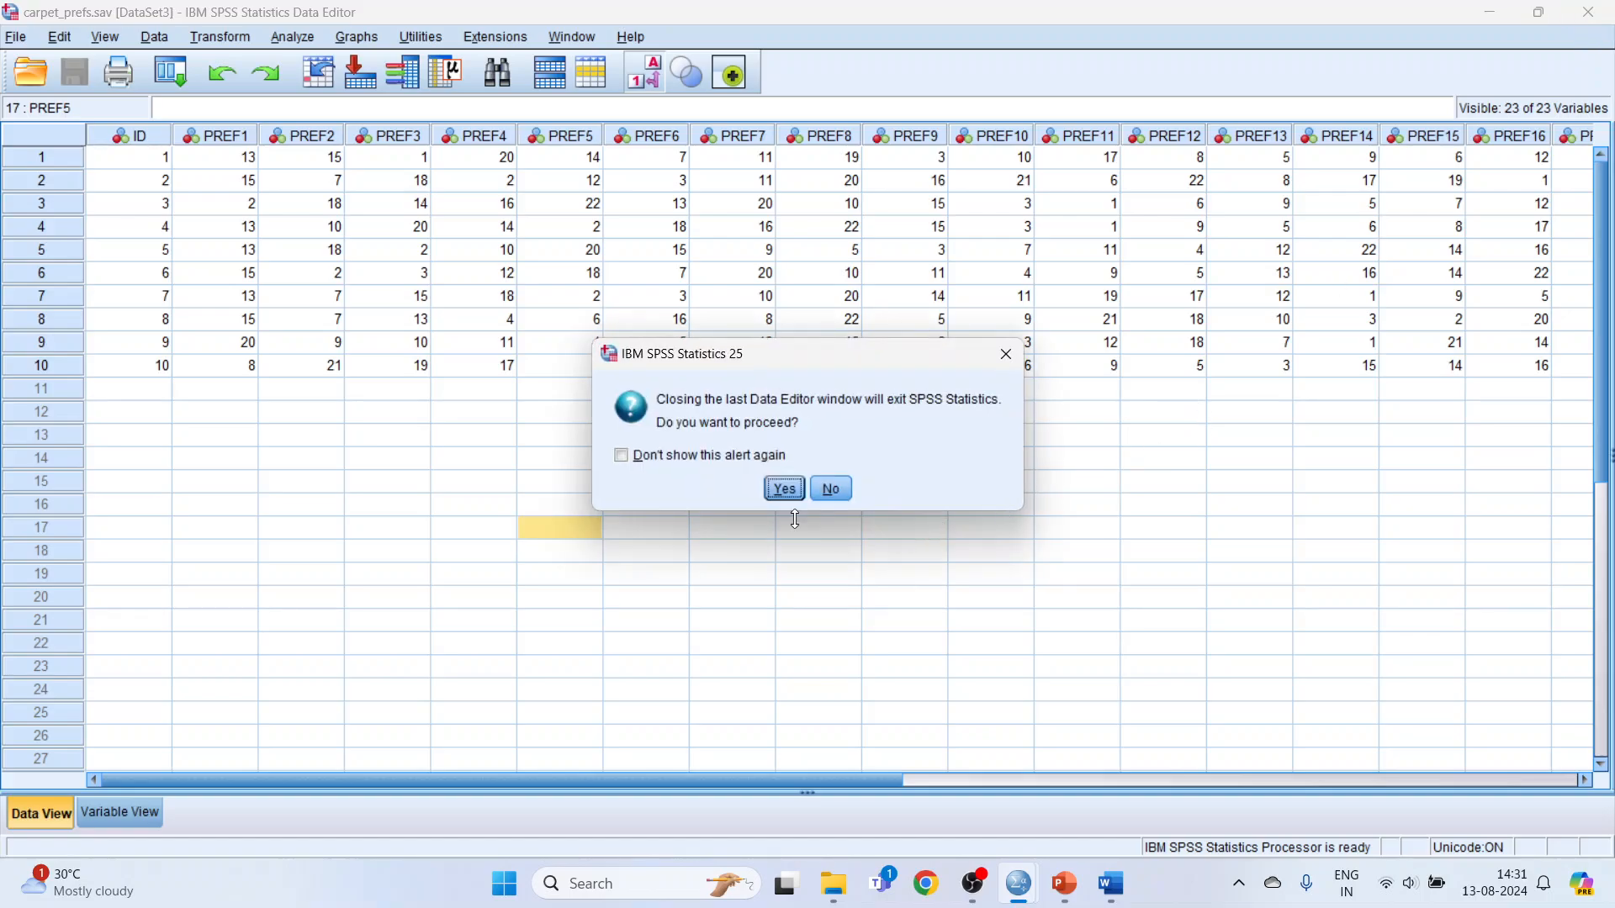
click(785, 488)
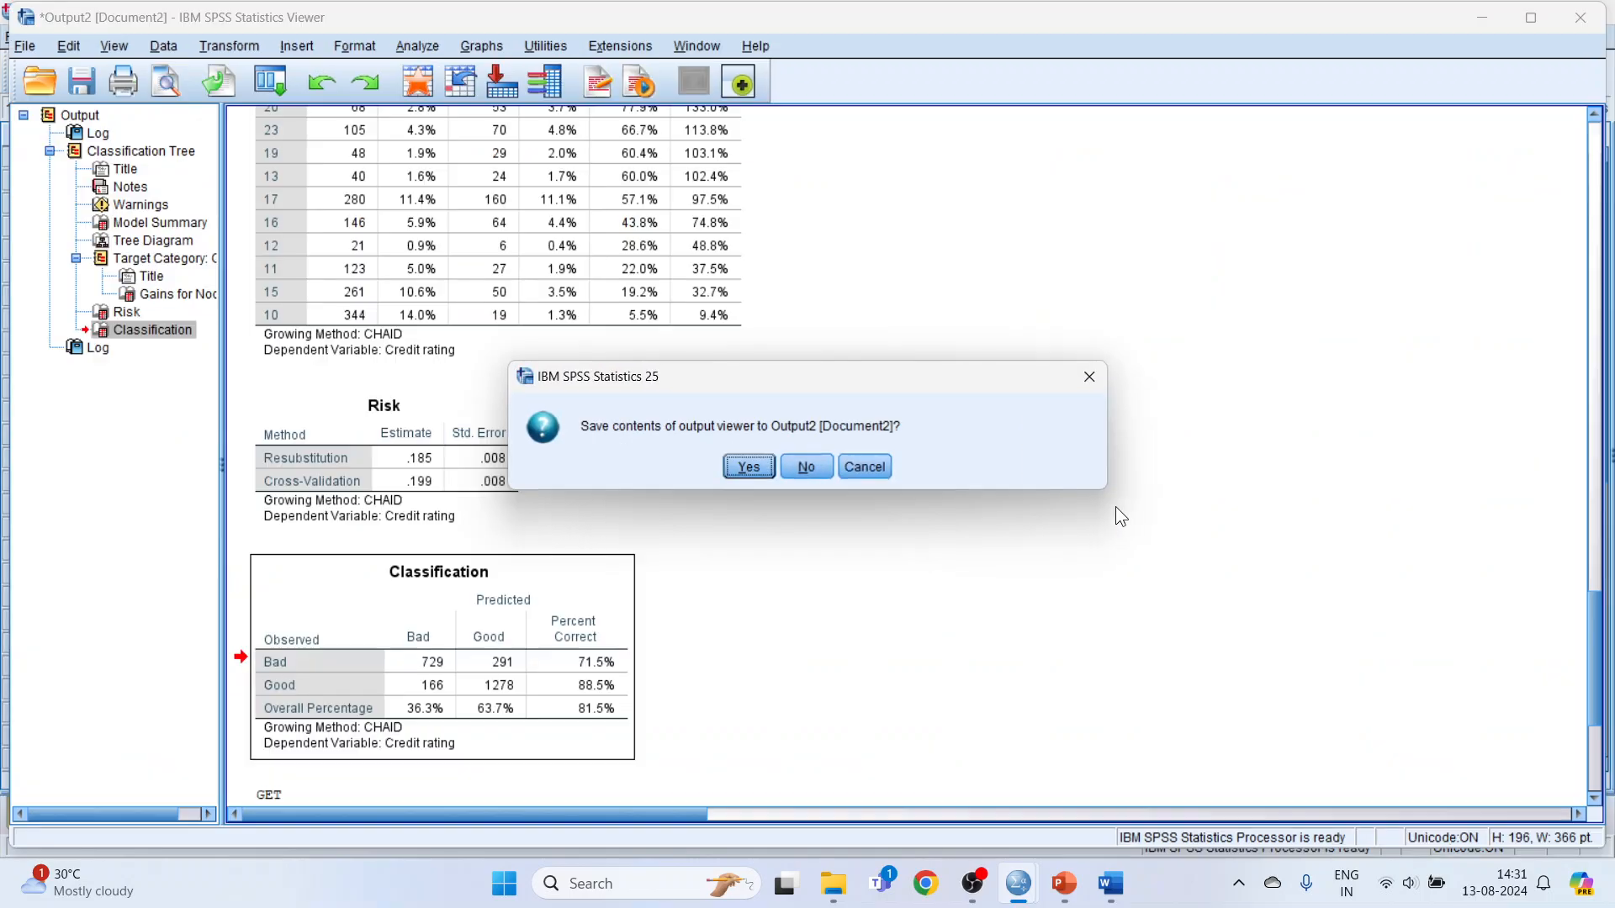
click(803, 469)
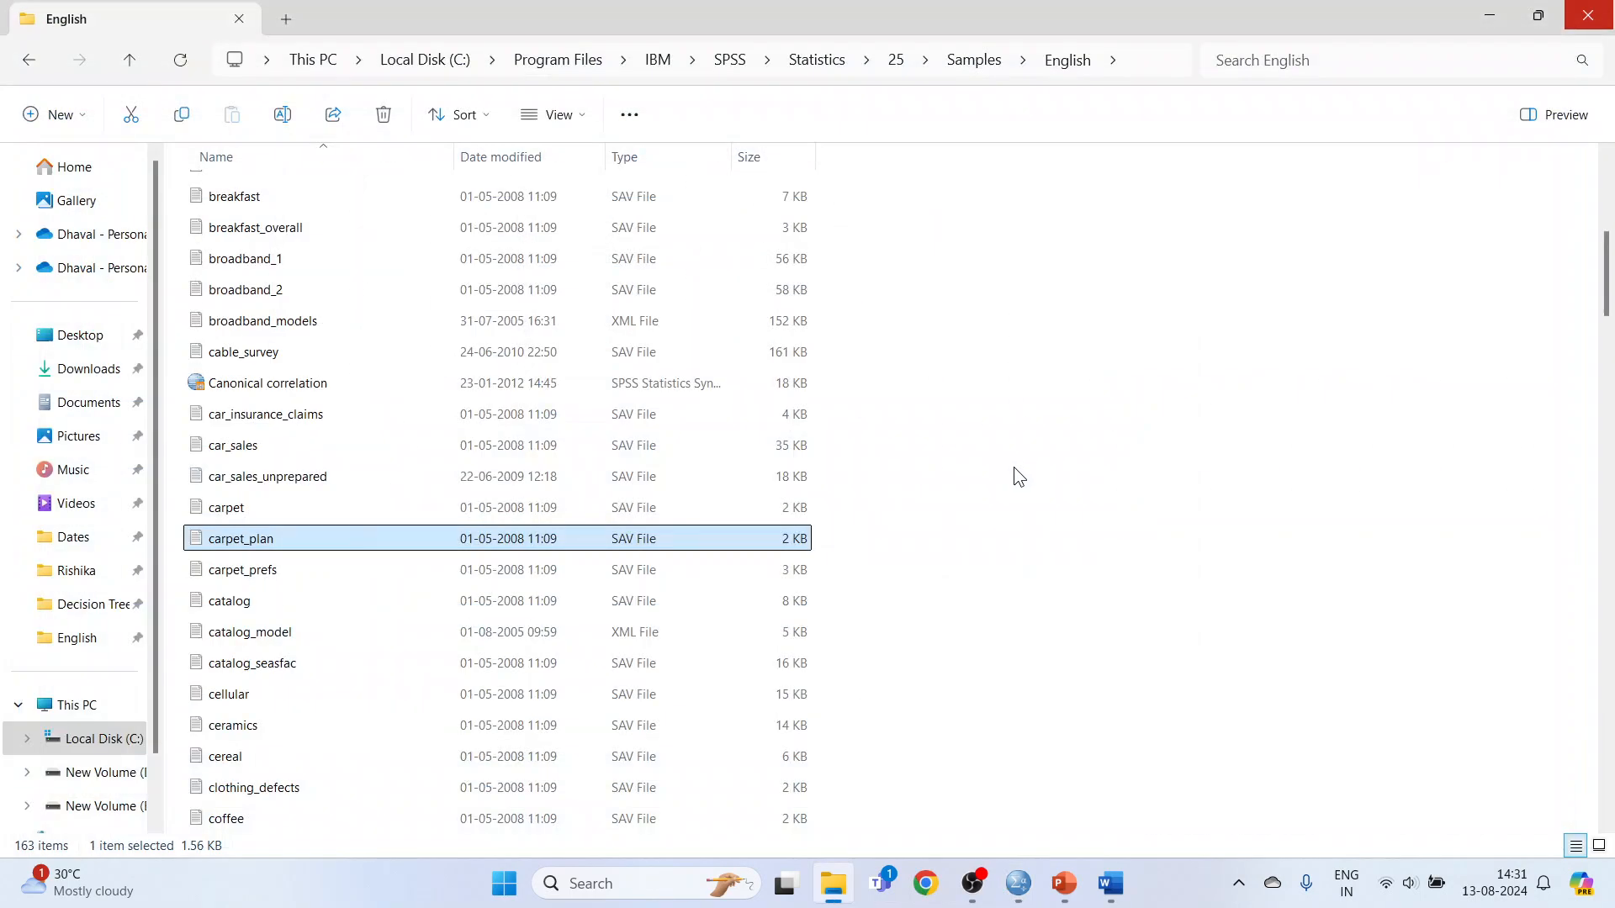
Locate the PLAN file specification in conjoint.sps, and copy the full path of carpet_plan from File Explorer.
mouse_move(1019, 883)
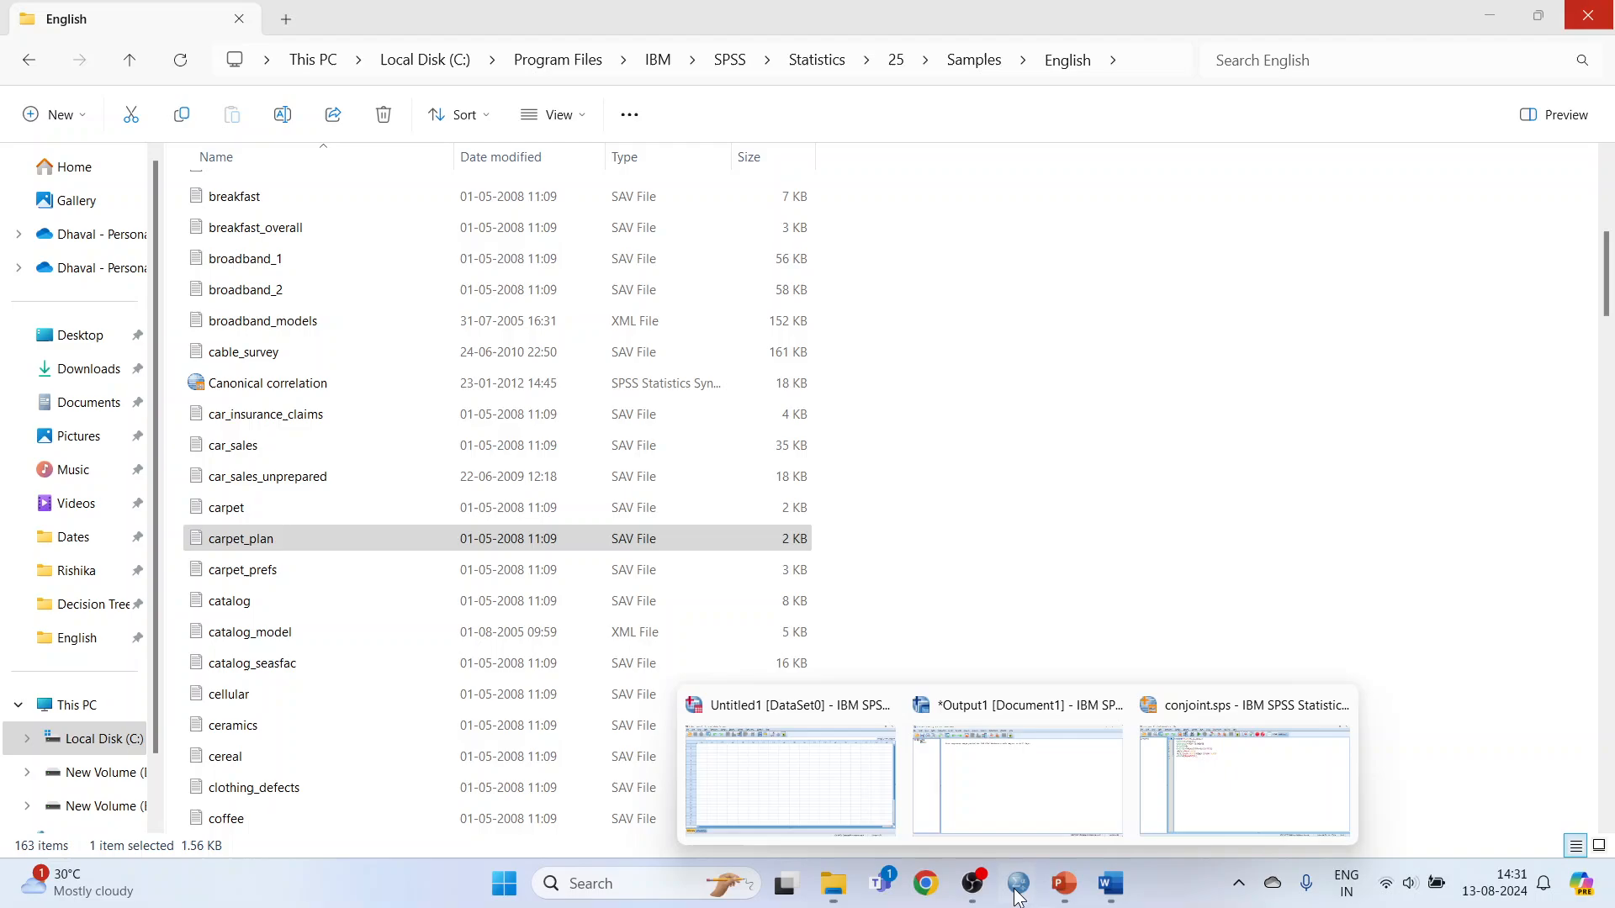
click(1194, 804)
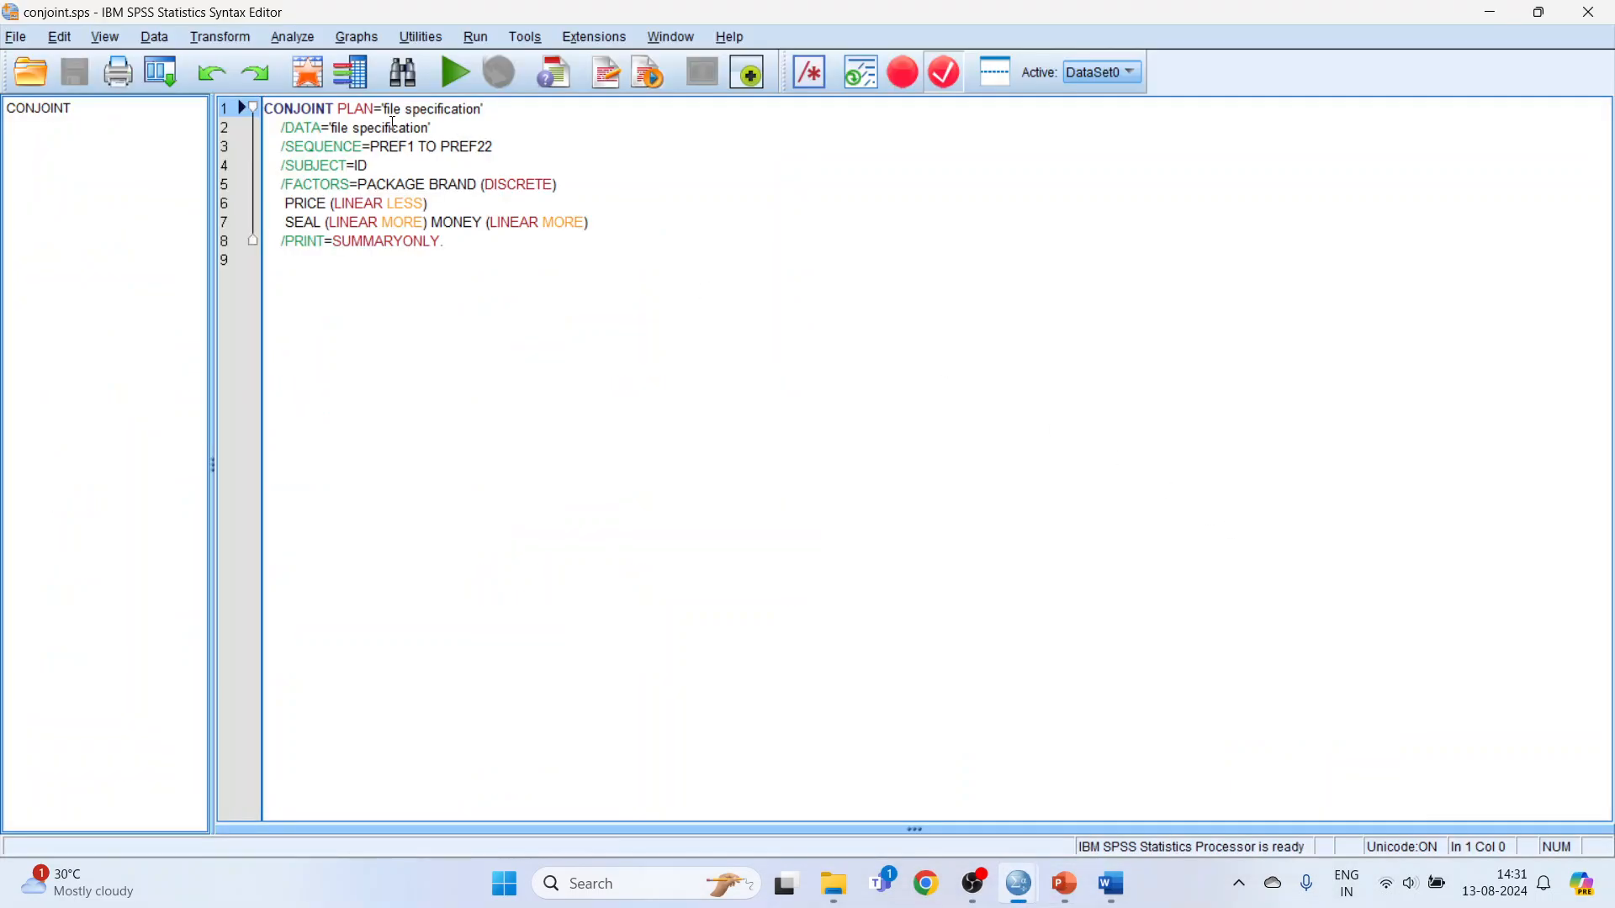
drag(387, 109, 477, 109)
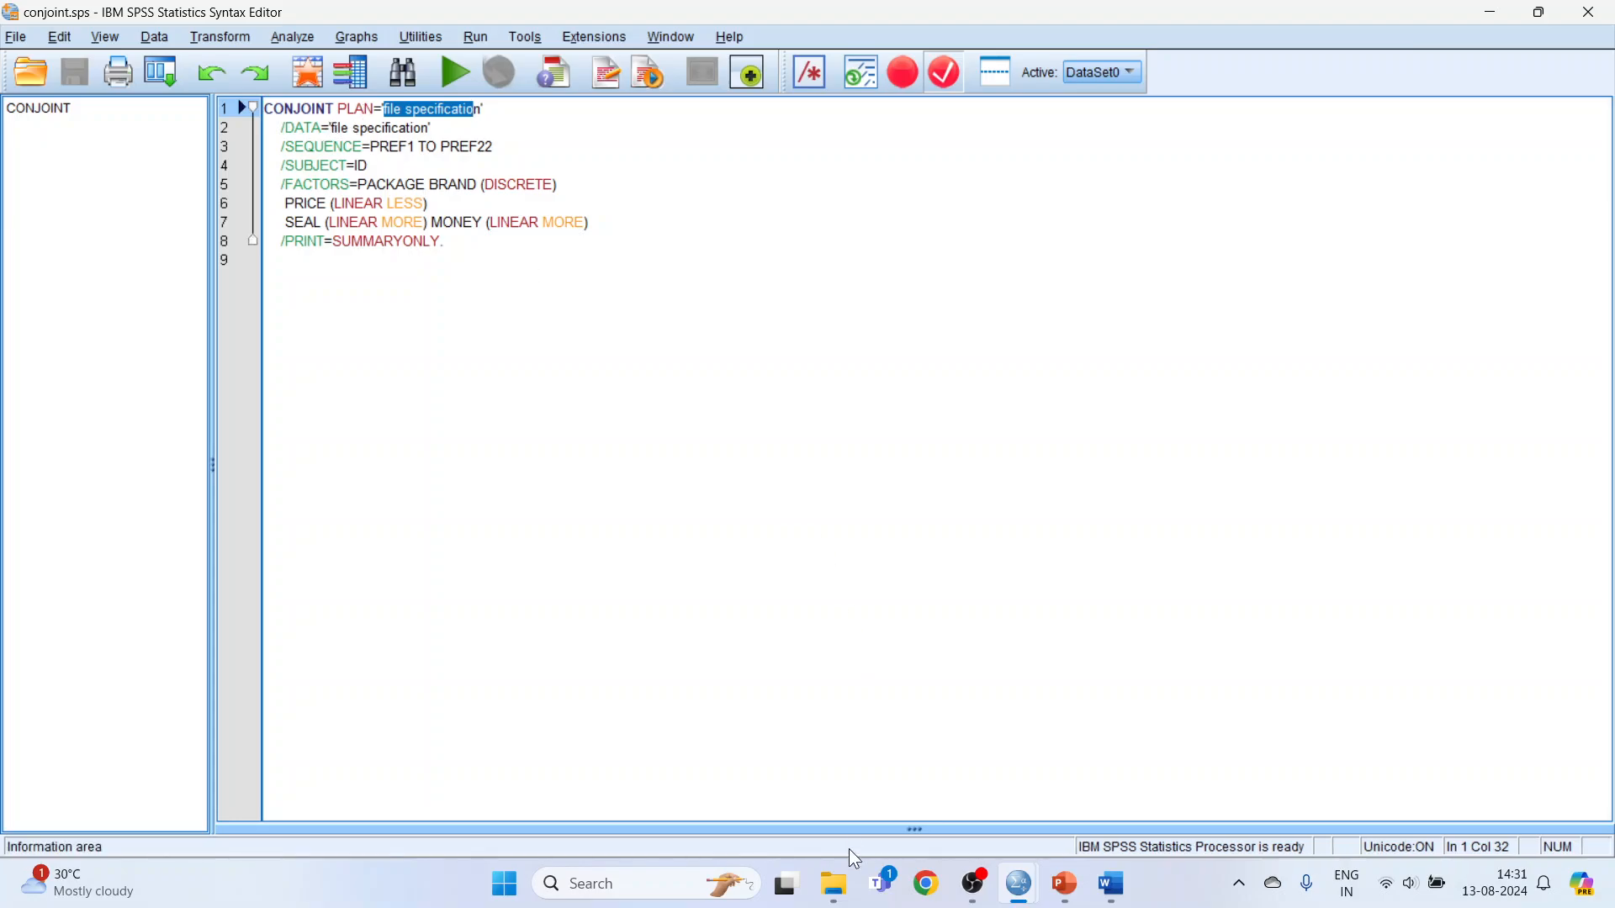
click(835, 885)
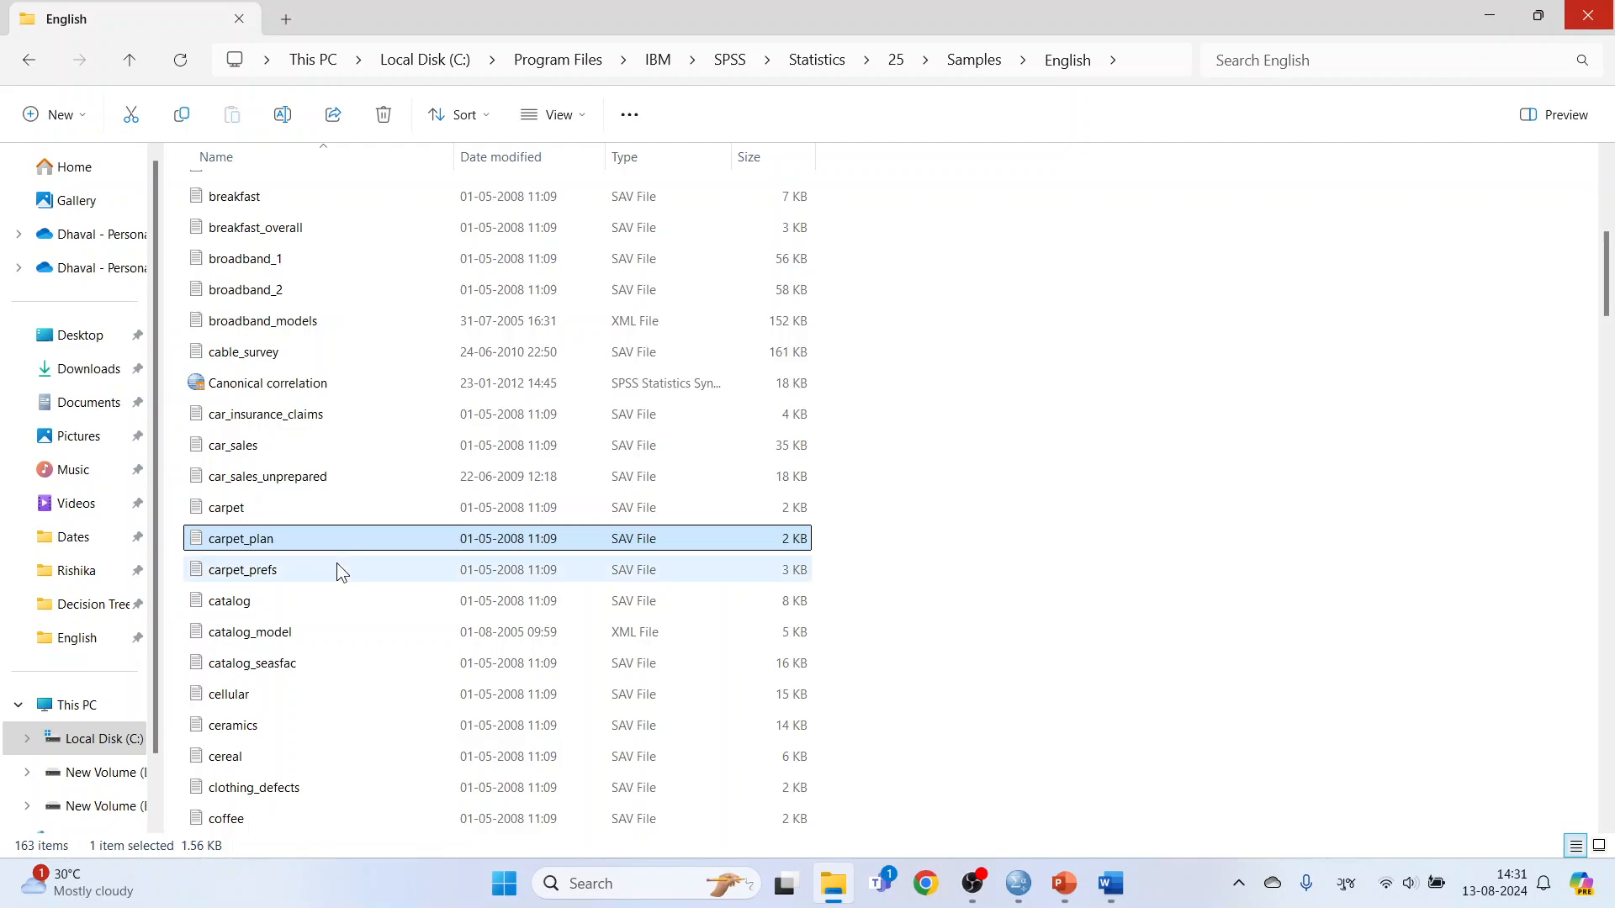
right_click(283, 542)
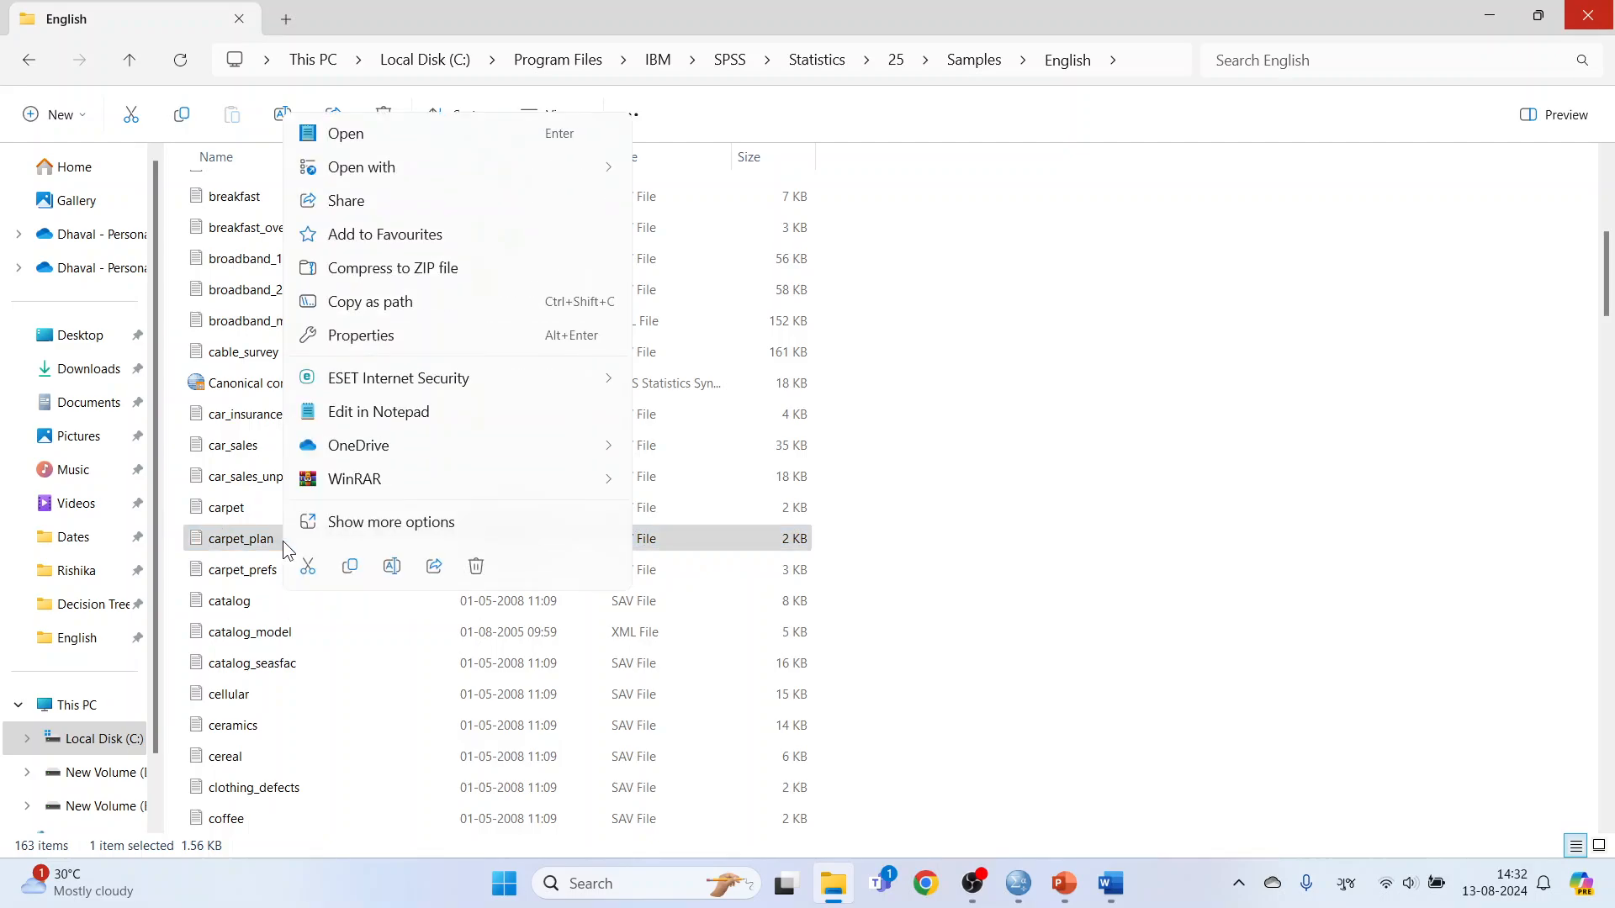
click(405, 304)
Set PLAN in conjoint.sps to 'C:\Program Files\IBM\SPSS\Statistics\25\Samples\English\carpet_plan.sav', removing the extra double quotes around the path.
click(1062, 882)
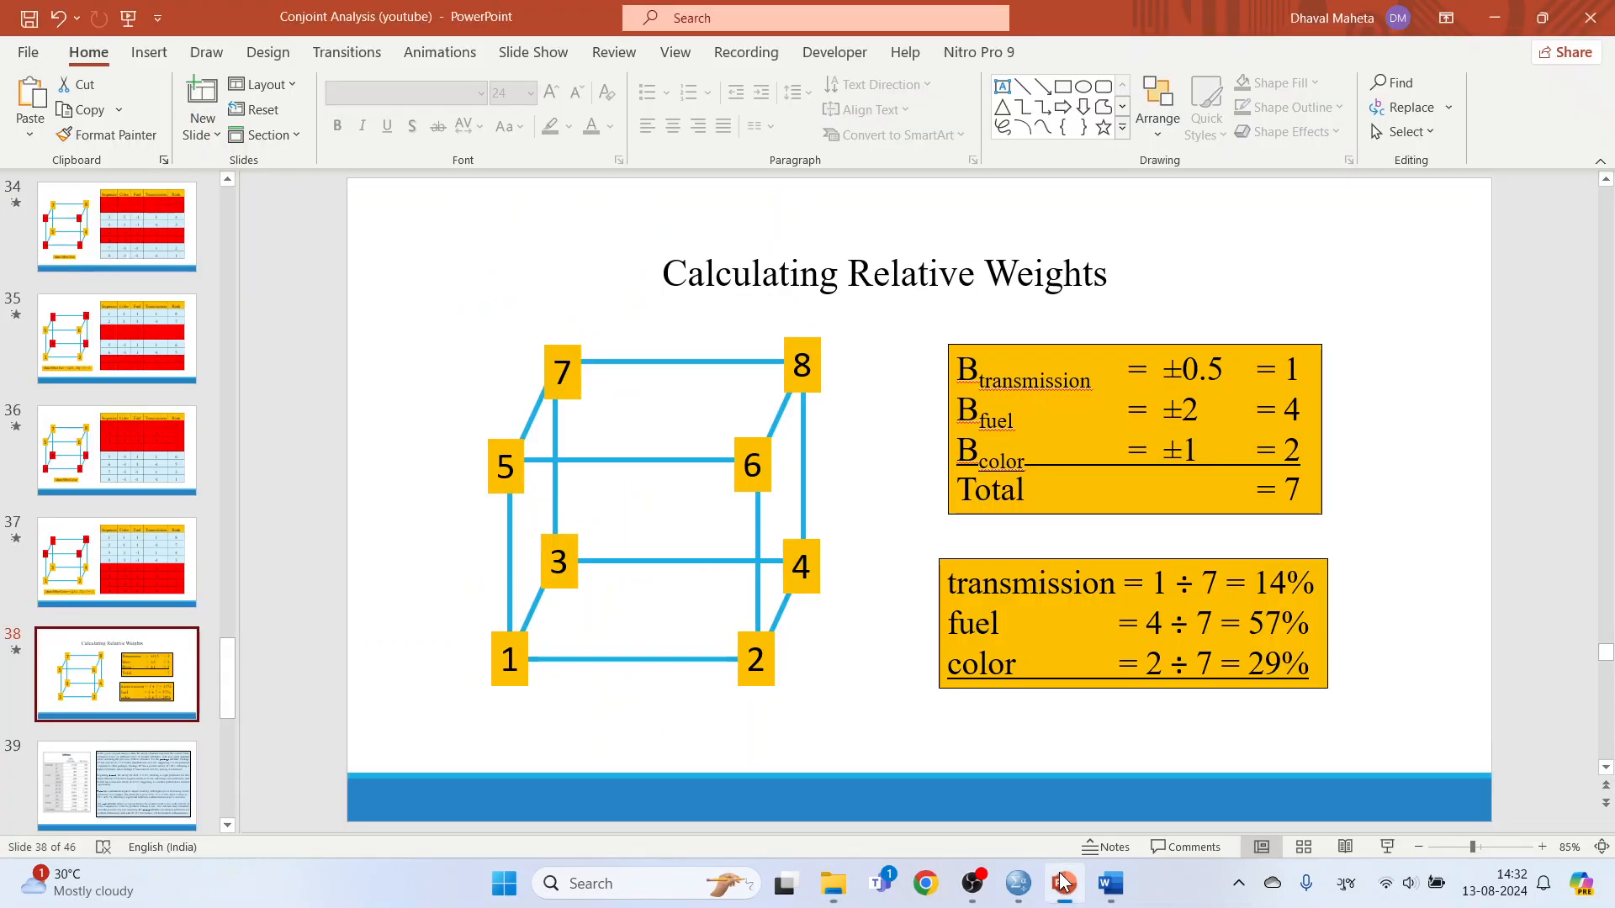
mouse_move(1018, 897)
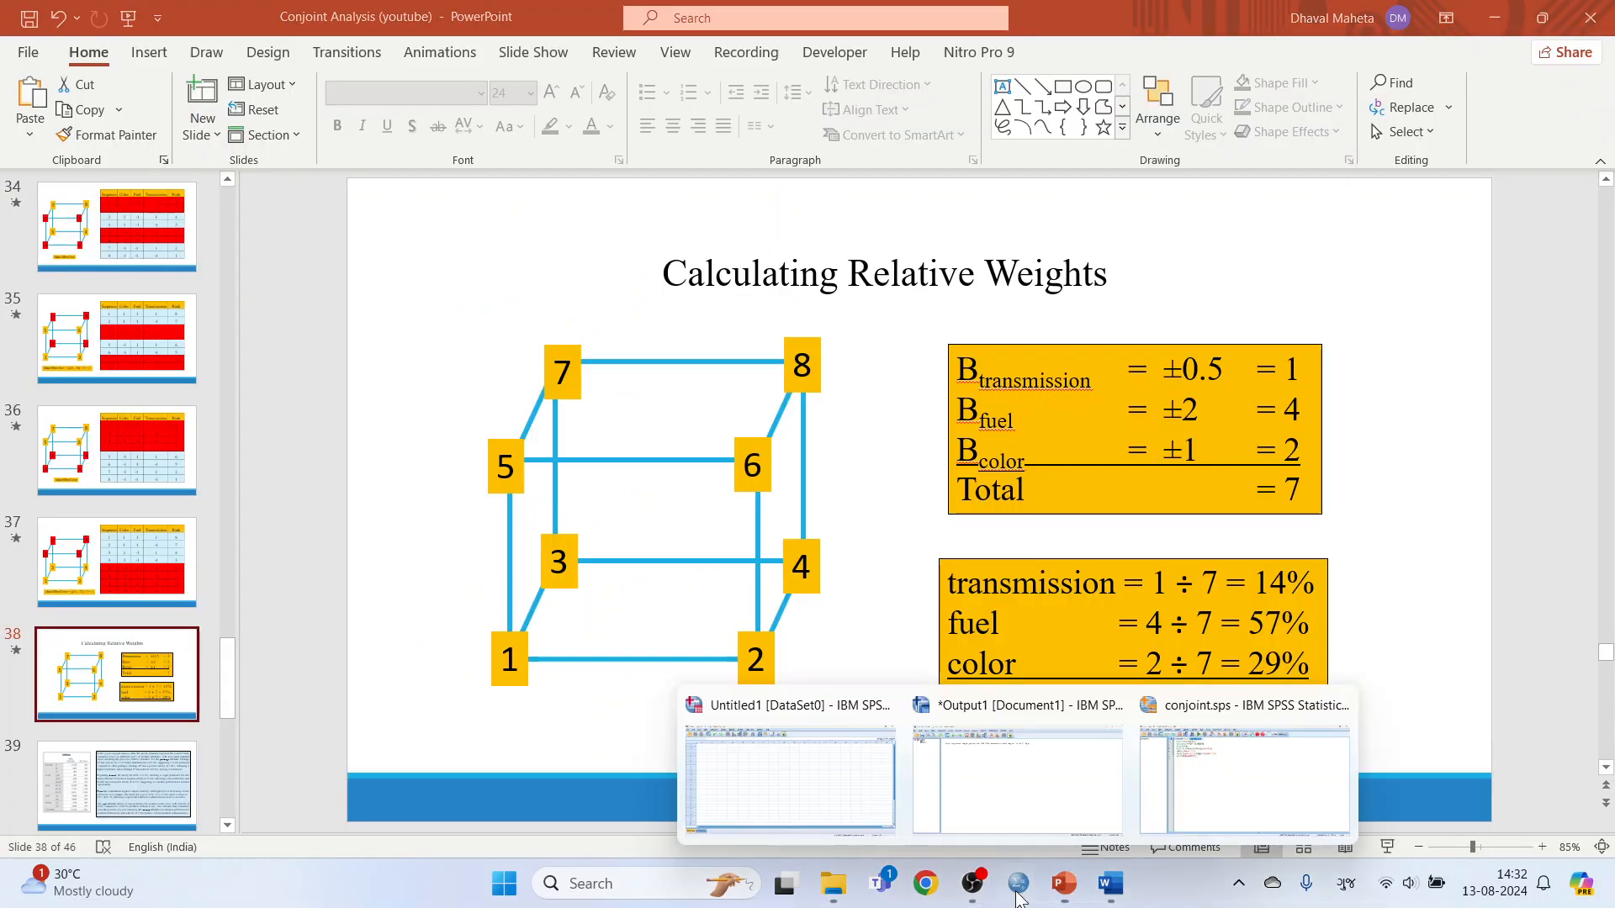
click(1205, 799)
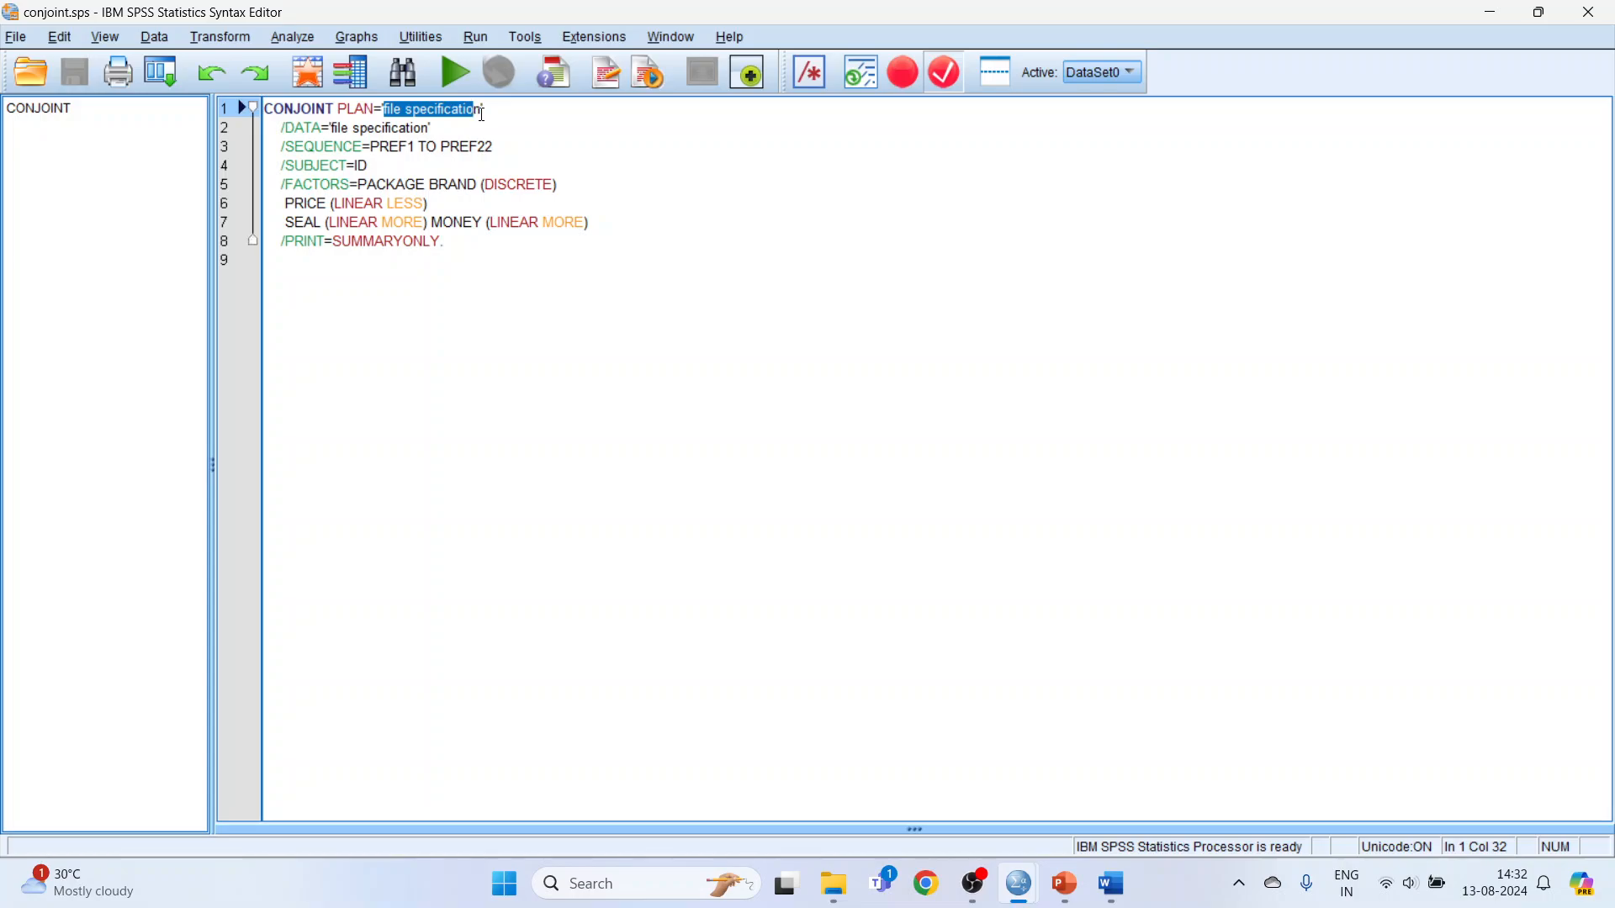
drag(485, 110, 384, 110)
key(ctrl+v)
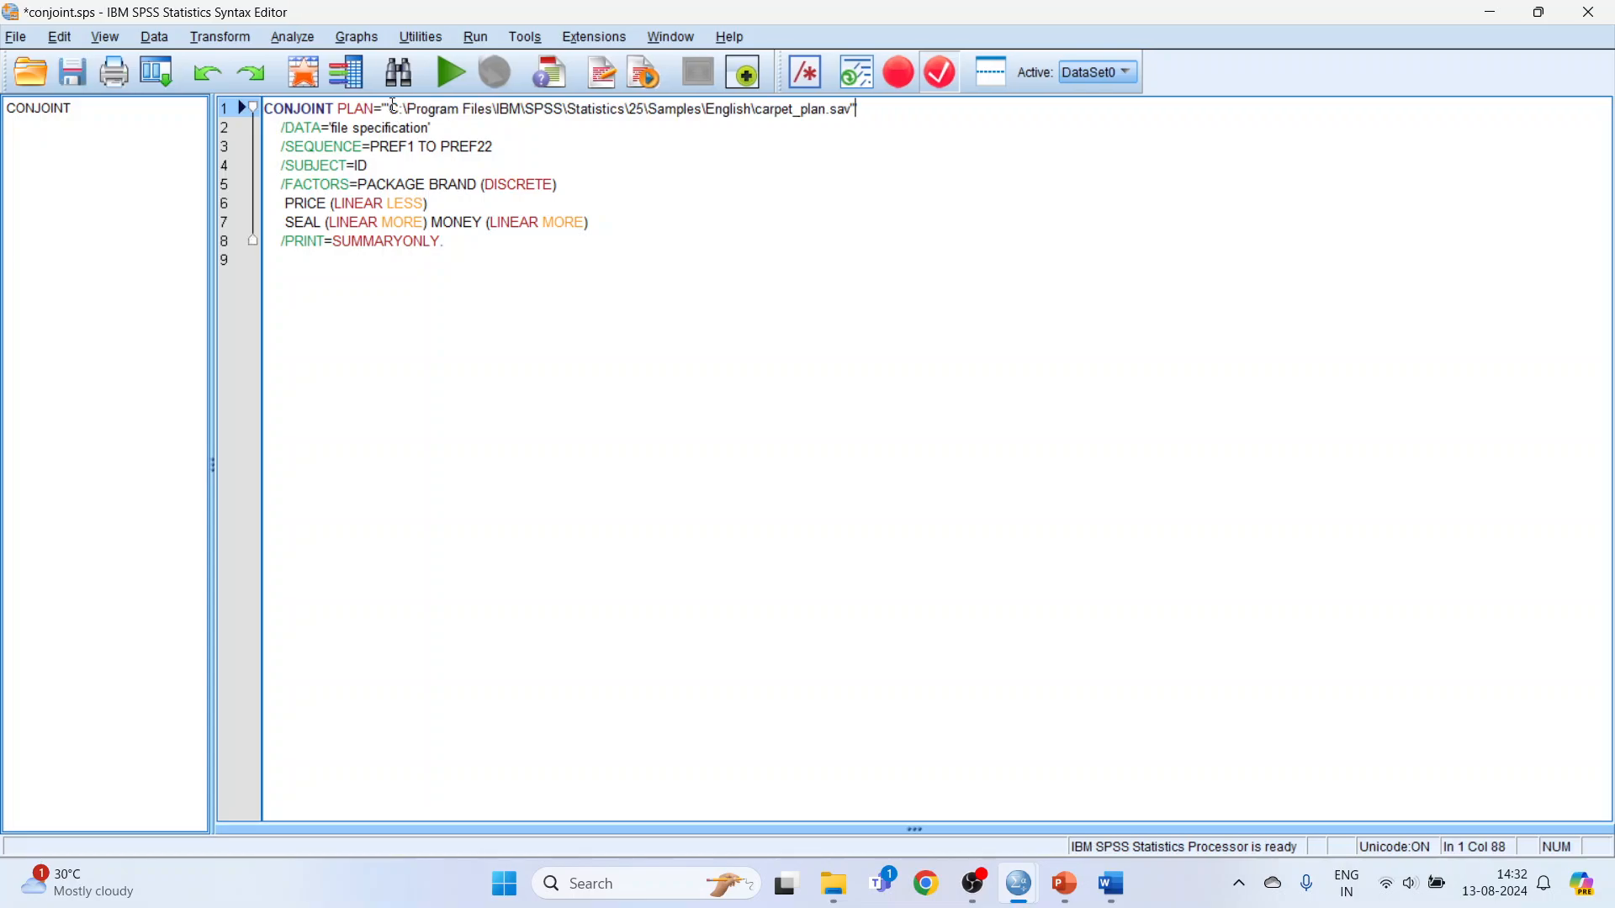
click(393, 110)
key(BackSpace)
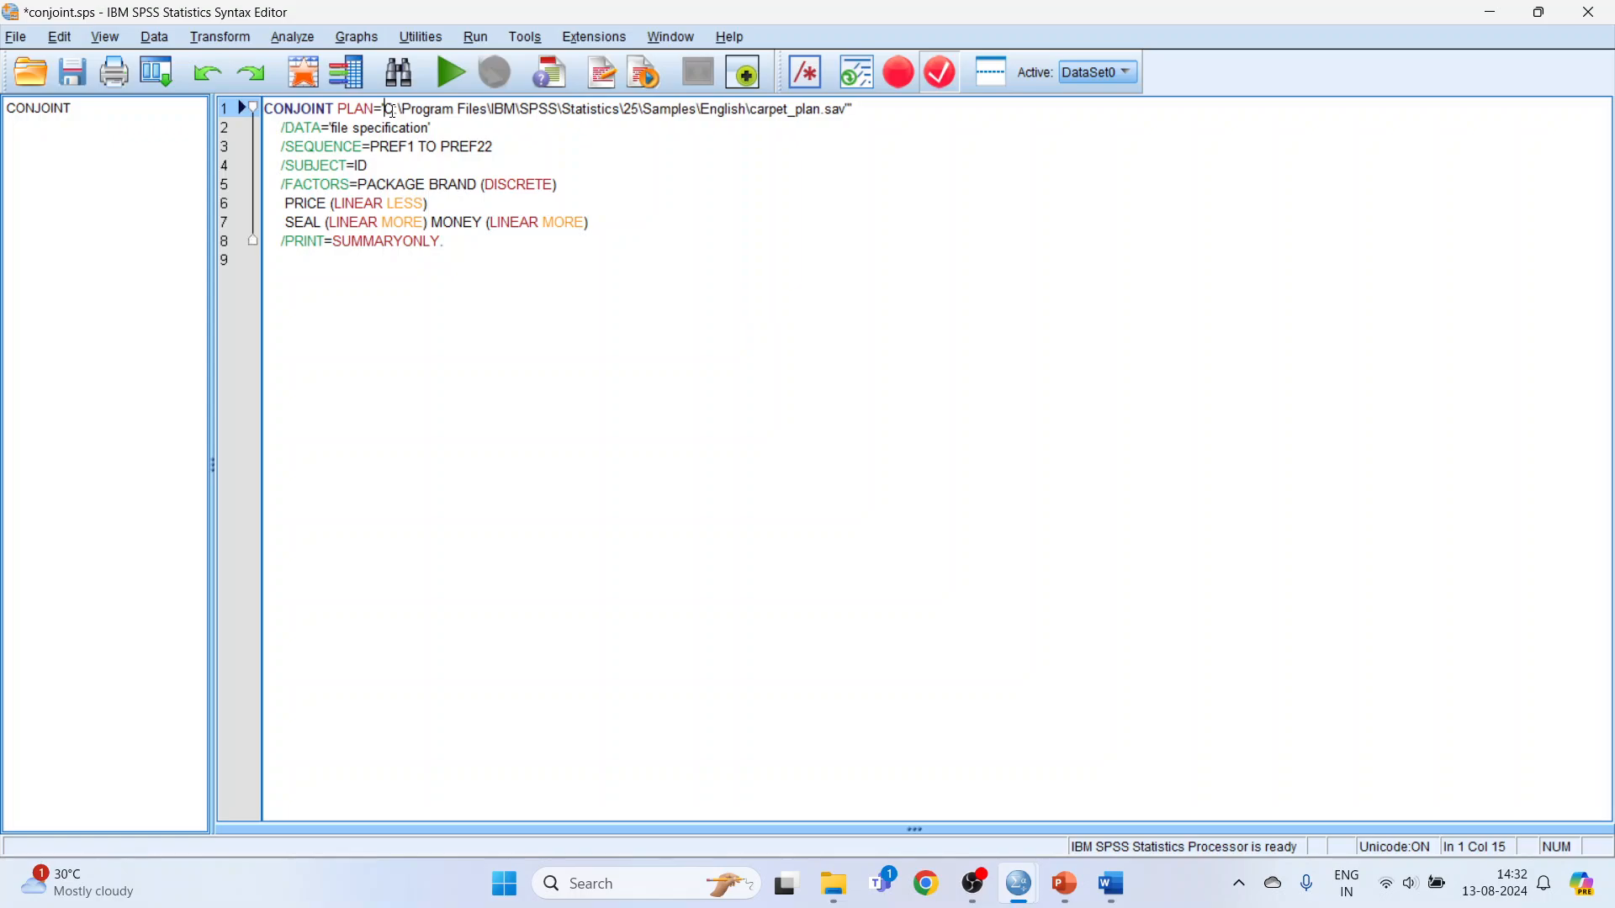
click(845, 112)
click(846, 115)
key(Delete)
Switch to File Explorer and copy the full path of the carpet_prefs data file.
click(835, 885)
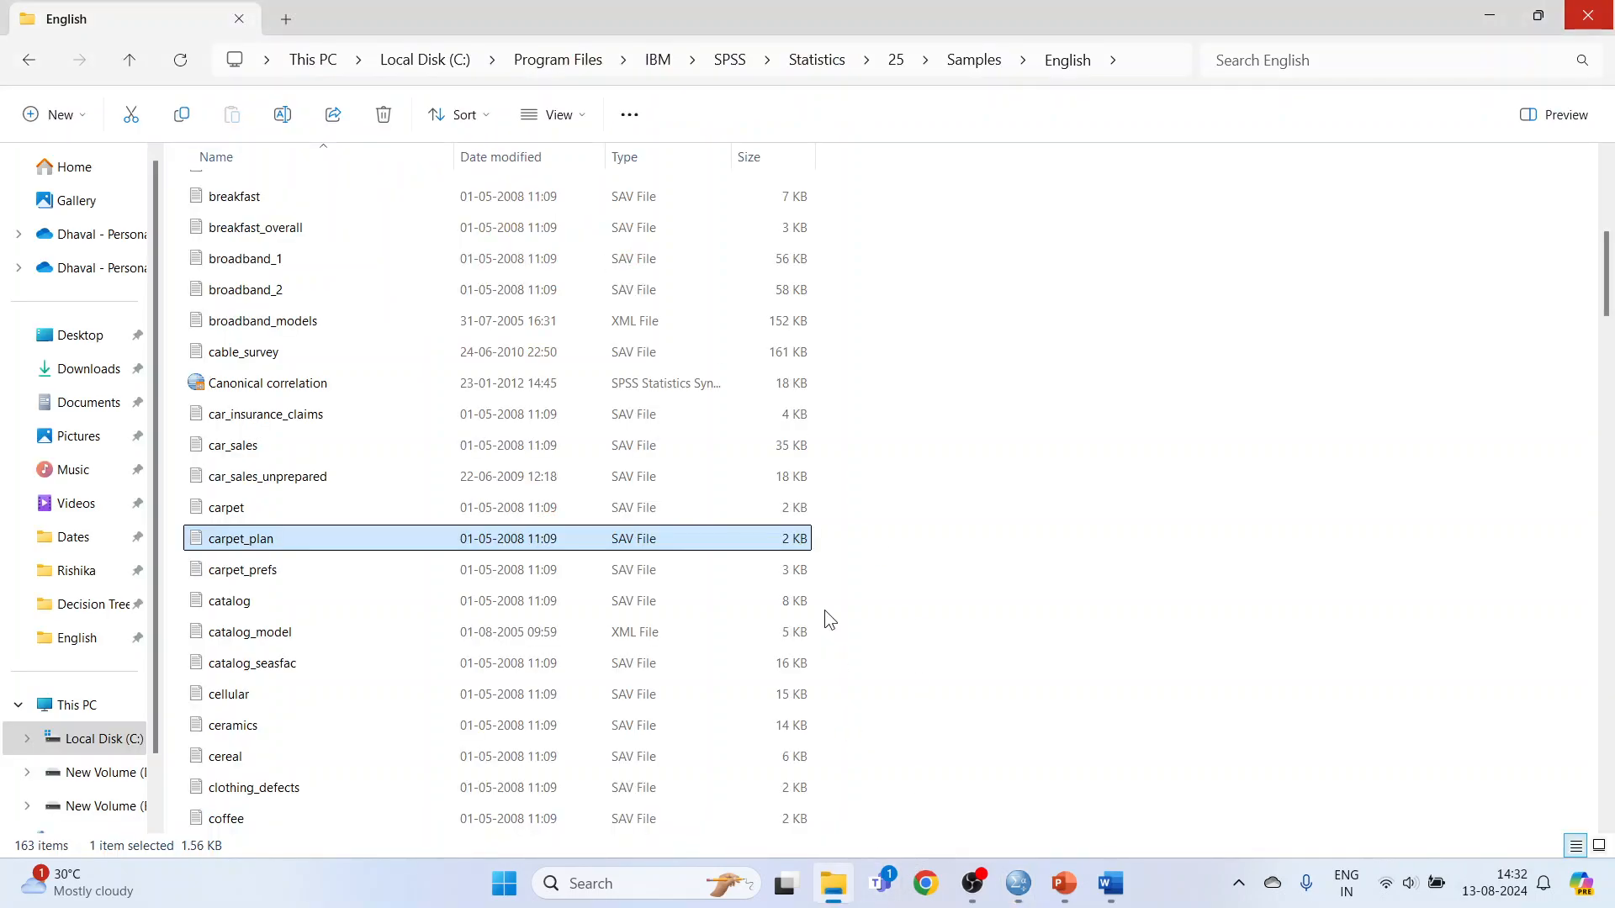
click(282, 576)
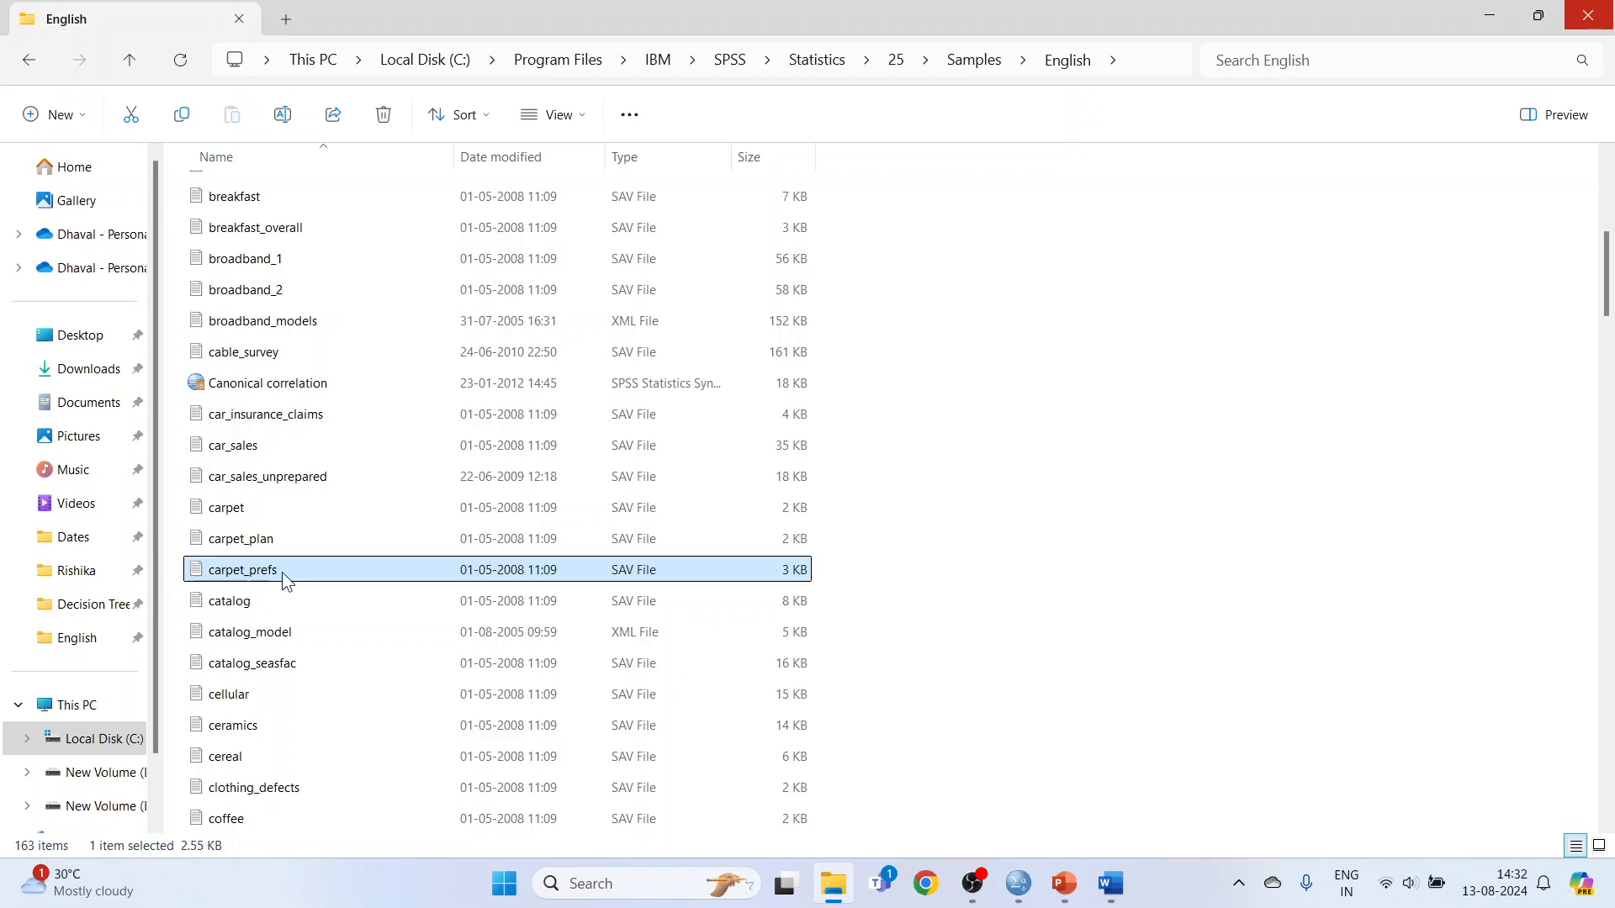
right_click(283, 575)
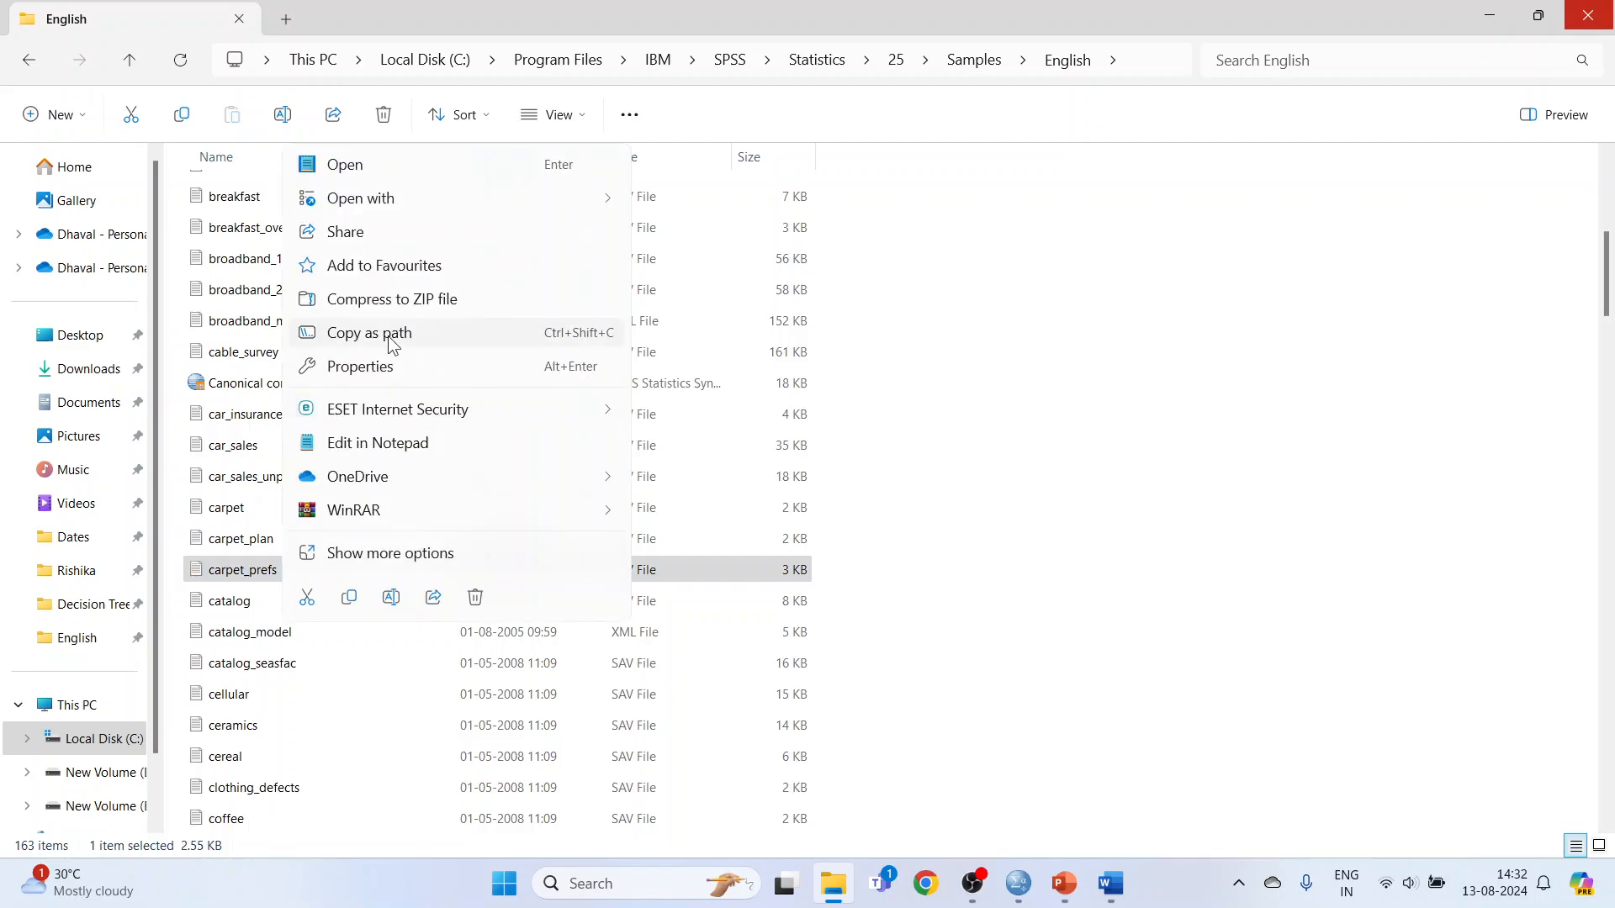
click(390, 335)
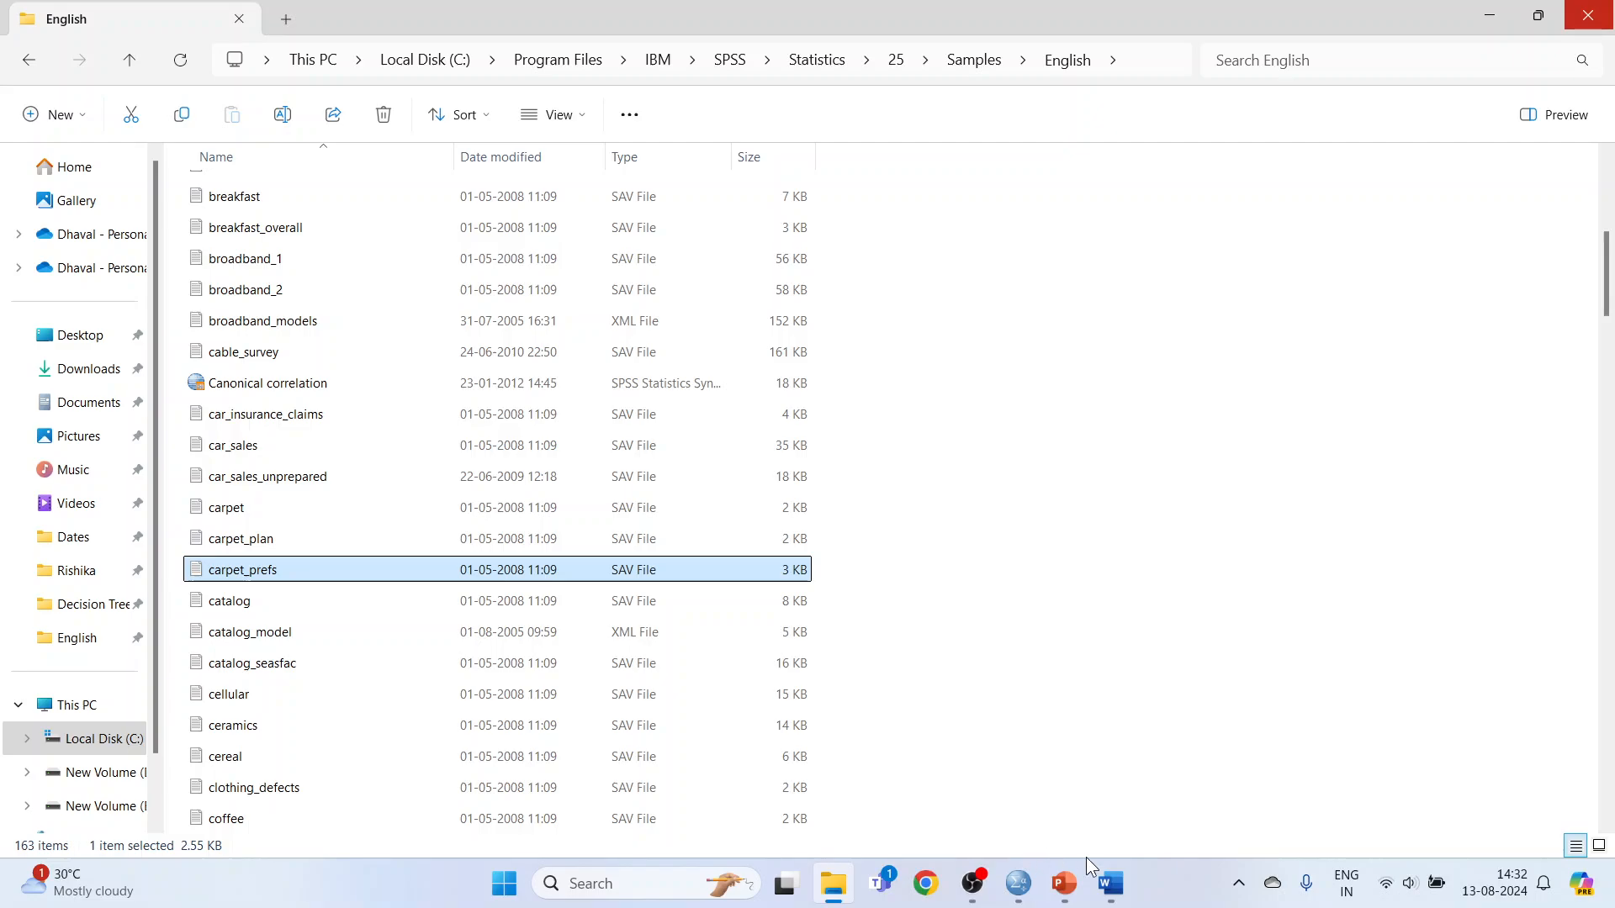
Set /DATA in conjoint.sps to 'C:\Program Files\IBM\SPSS\Statistics\25\Samples\English\carpet_prefs.sav', removing the extra double quotes around the path.
mouse_move(1000, 898)
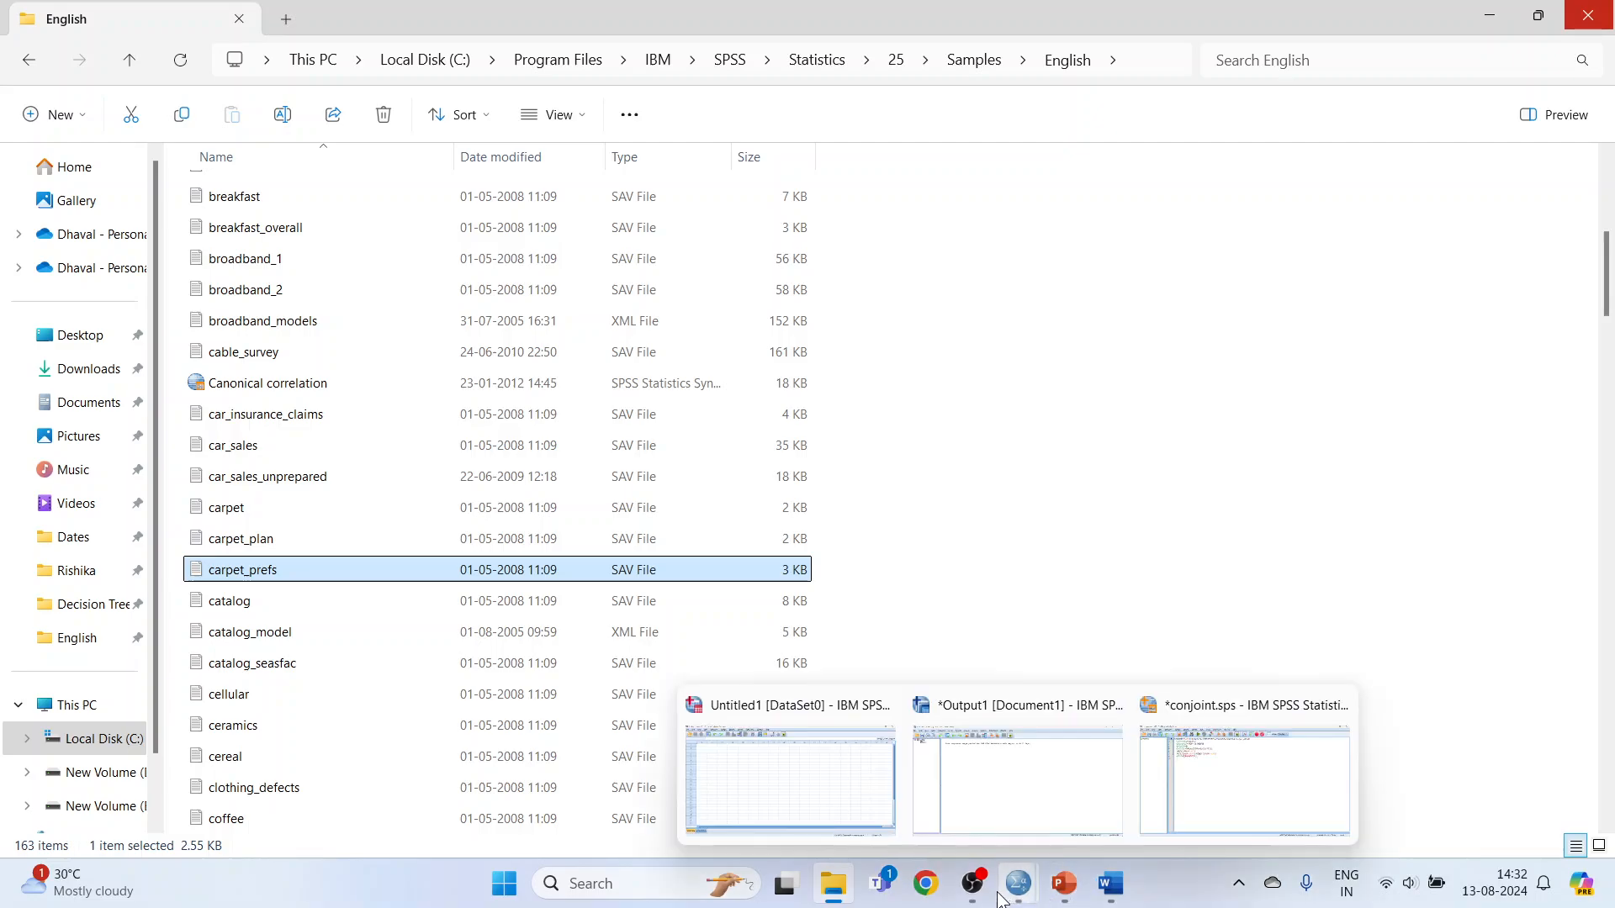
click(1209, 791)
drag(331, 128, 431, 127)
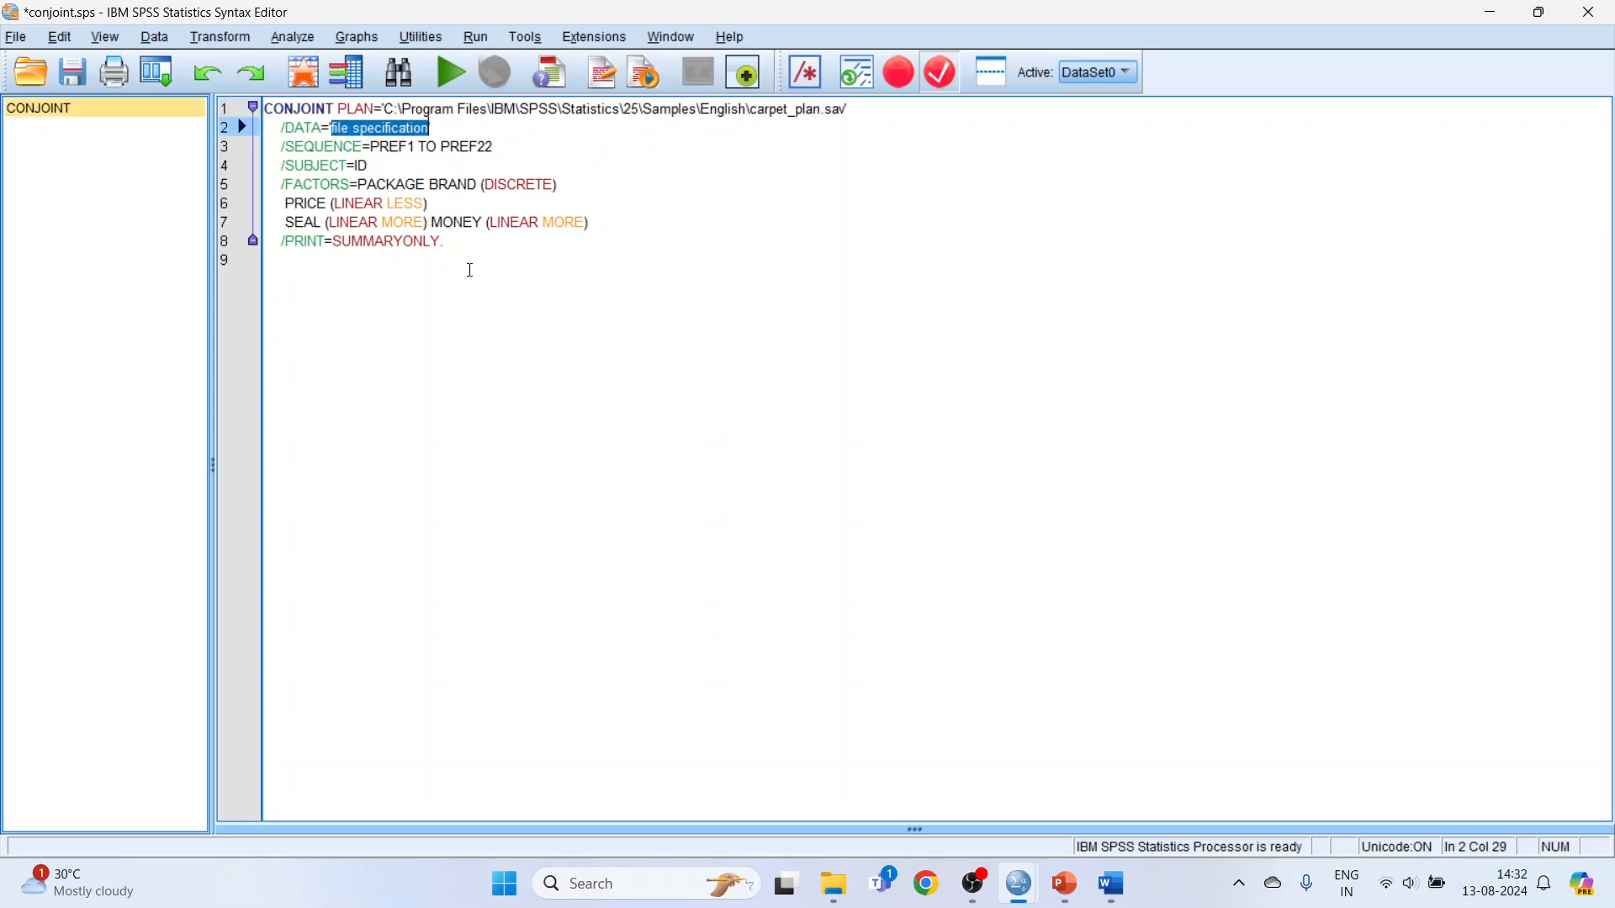
key(ctrl+v)
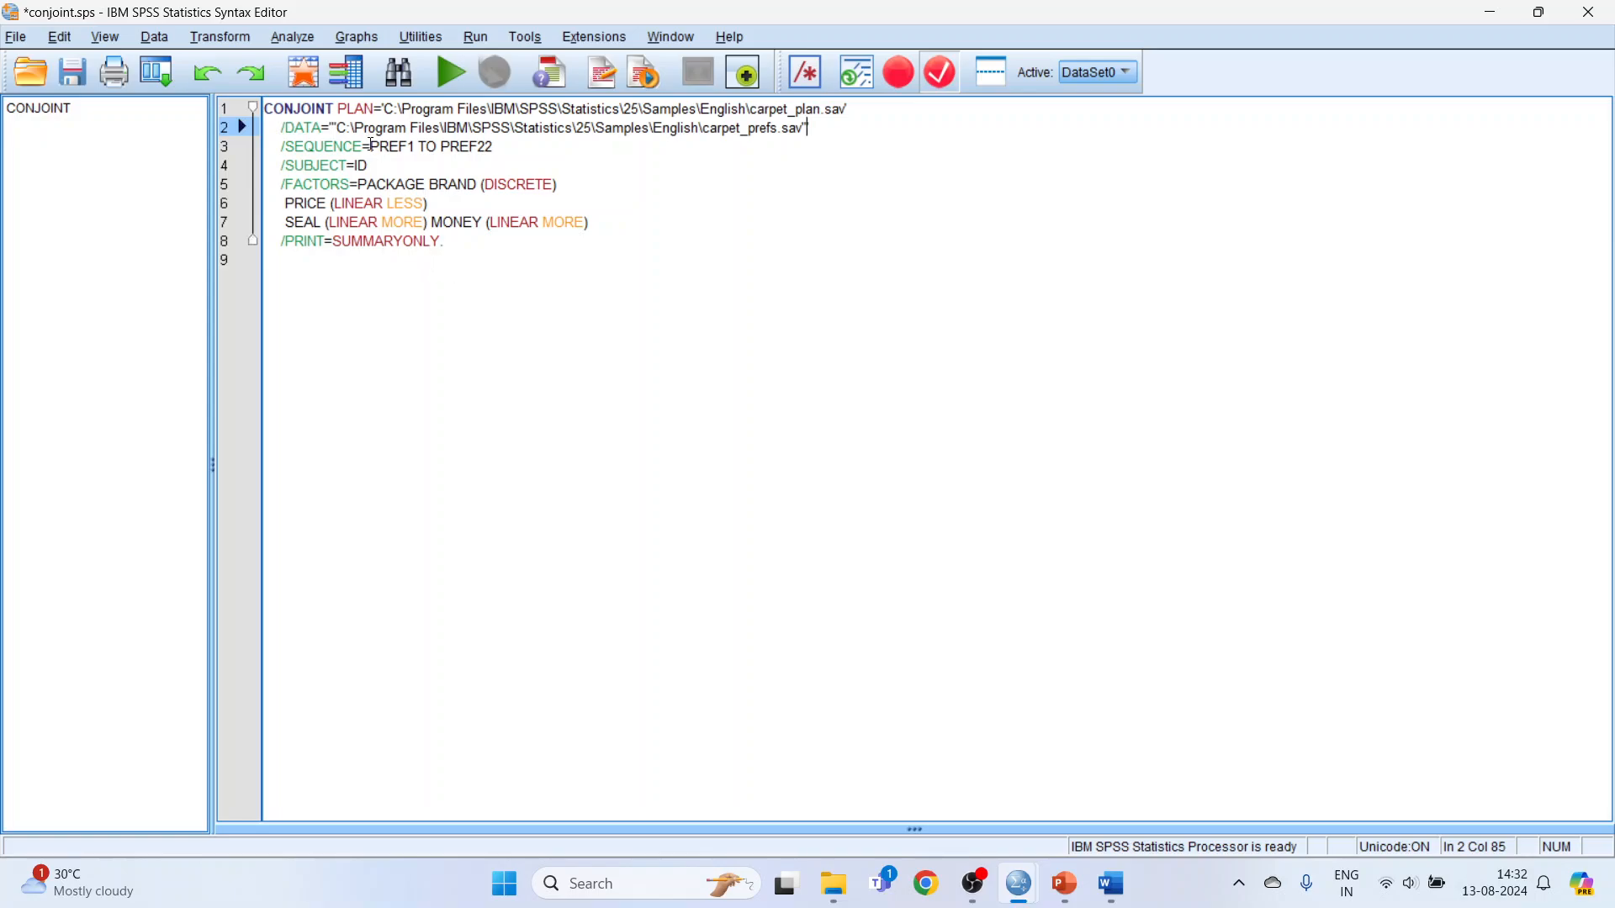
click(337, 128)
key(BackSpace)
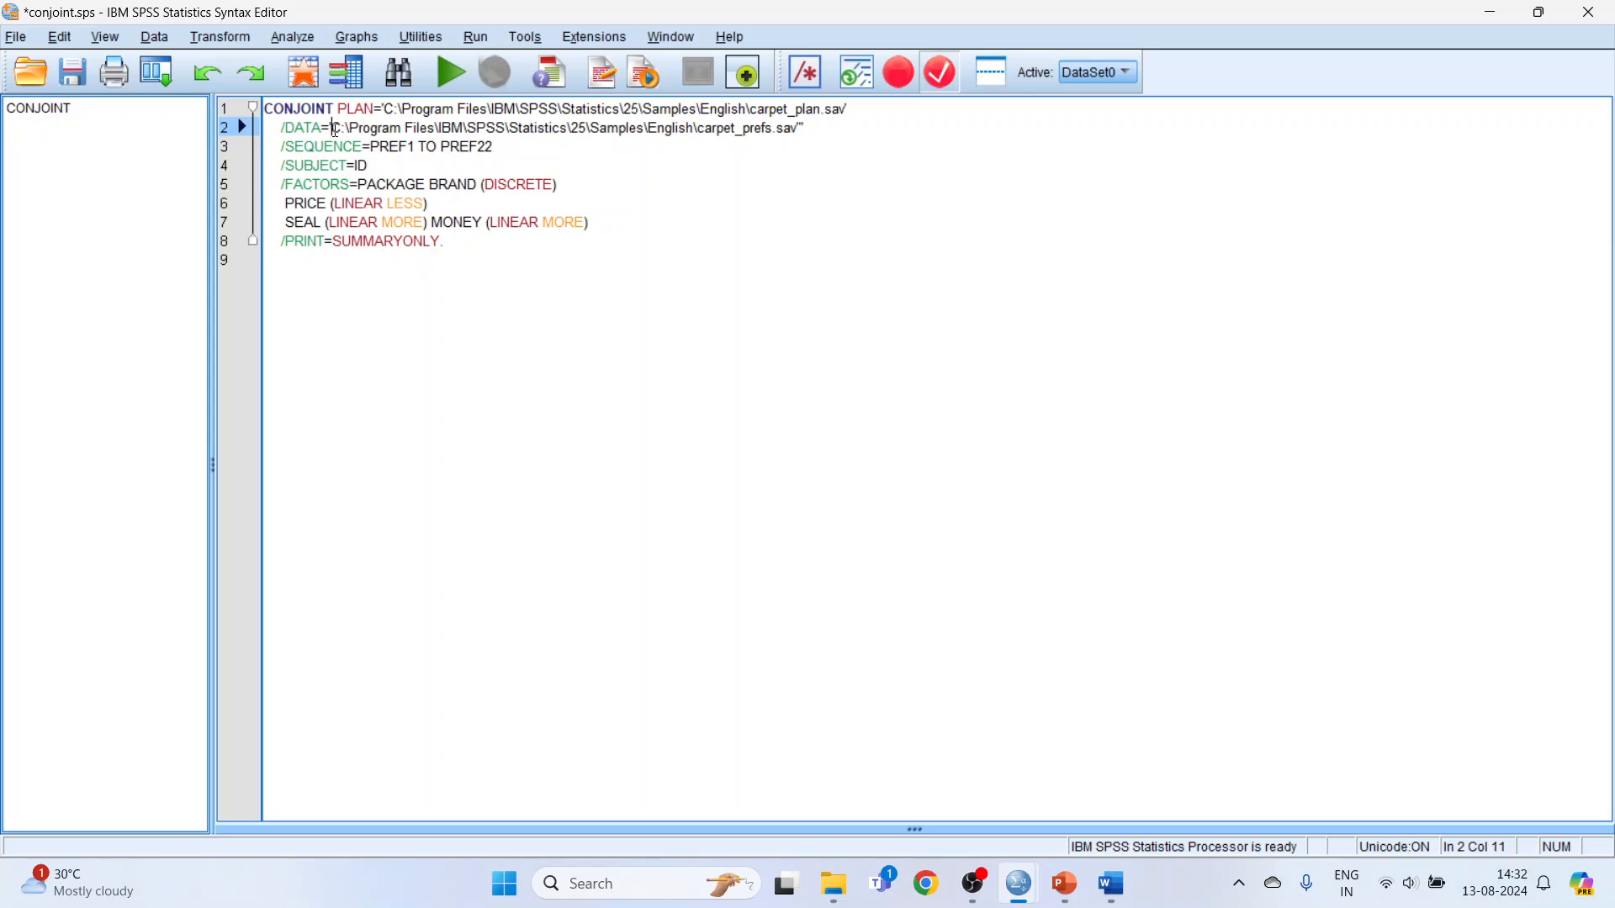
click(802, 128)
Run the CONJOINT syntax and review the Model Description and Utilities tables in the output.
click(449, 75)
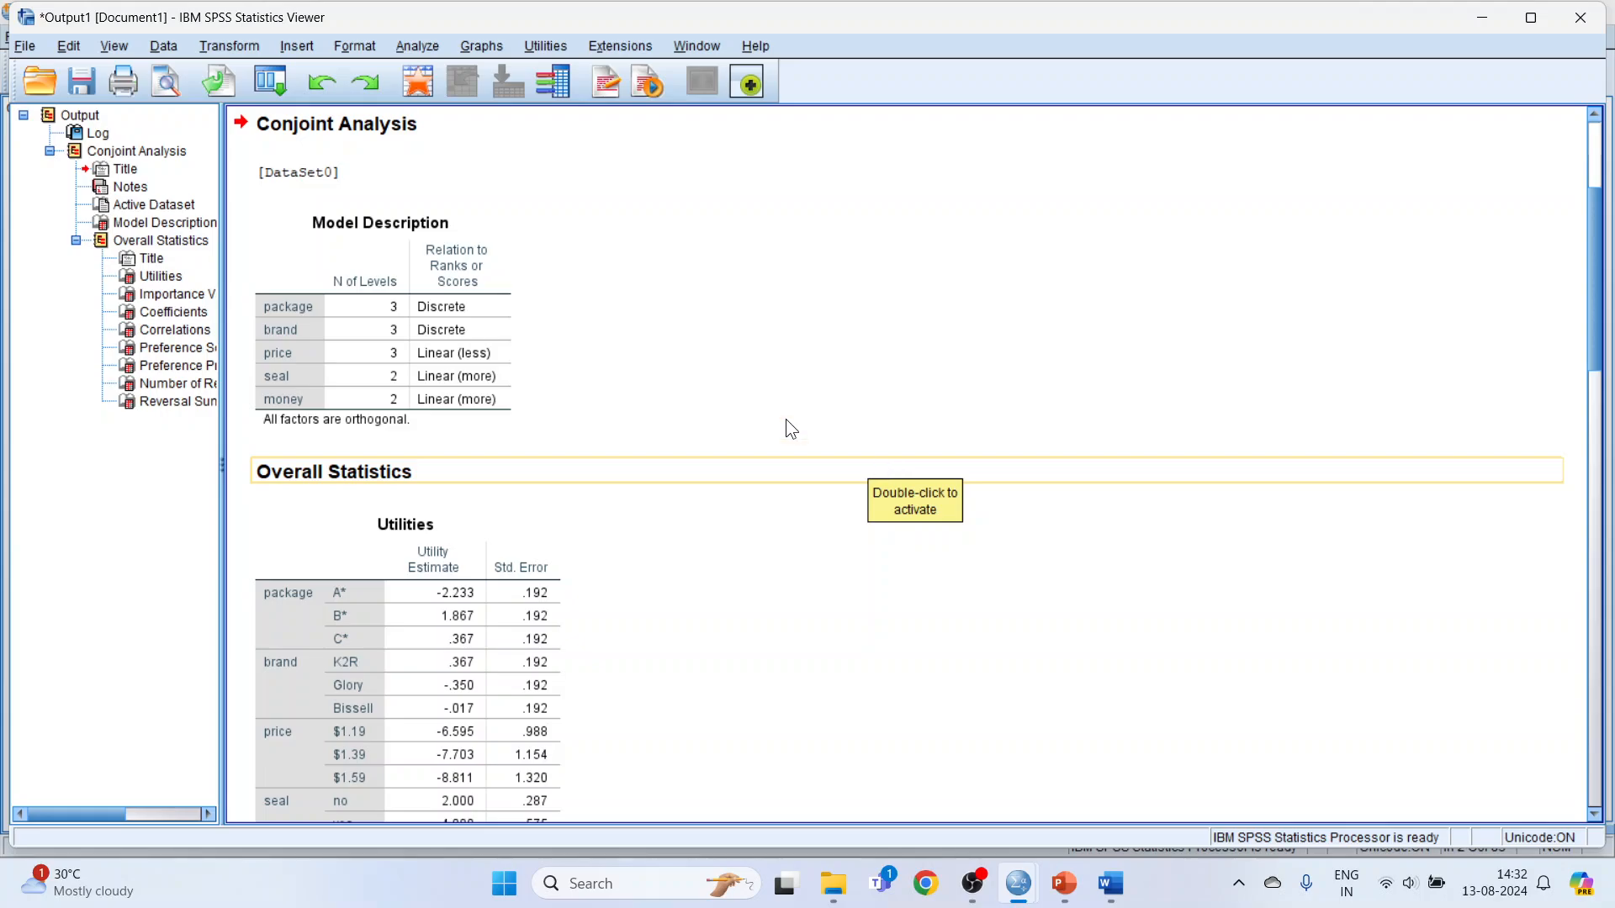
click(509, 312)
scroll(851, 477, down, 3)
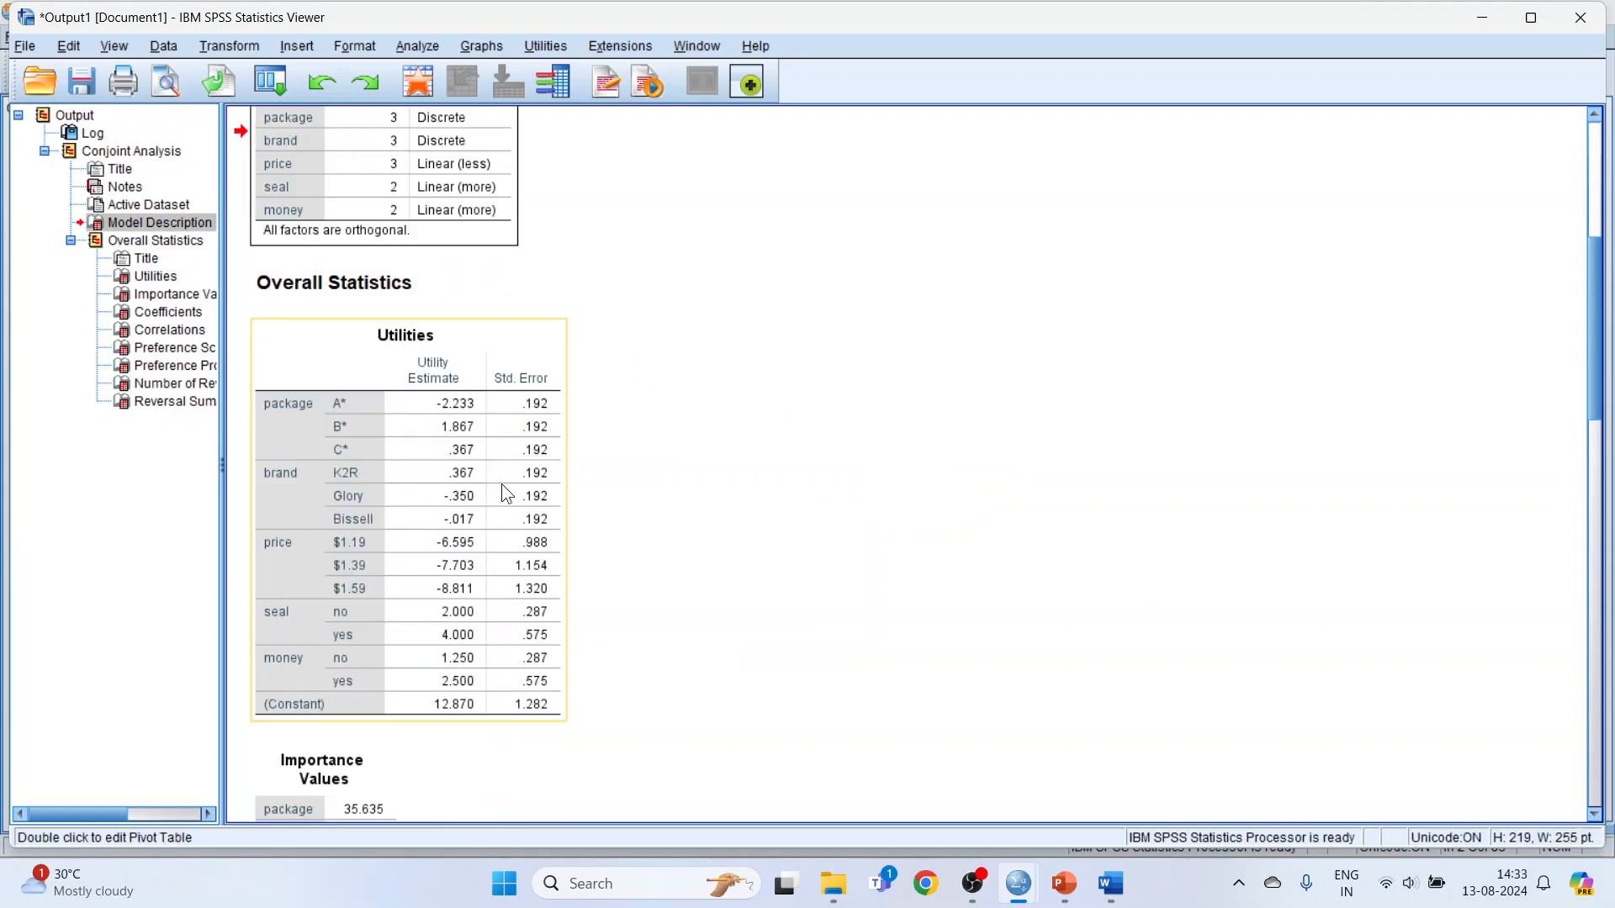
Examine the conjoint output tables from Utilities, Importance Values, Coefficients and Correlations through to Preference Probabilities and Number of Reversals.
click(462, 473)
scroll(457, 463, down, 6)
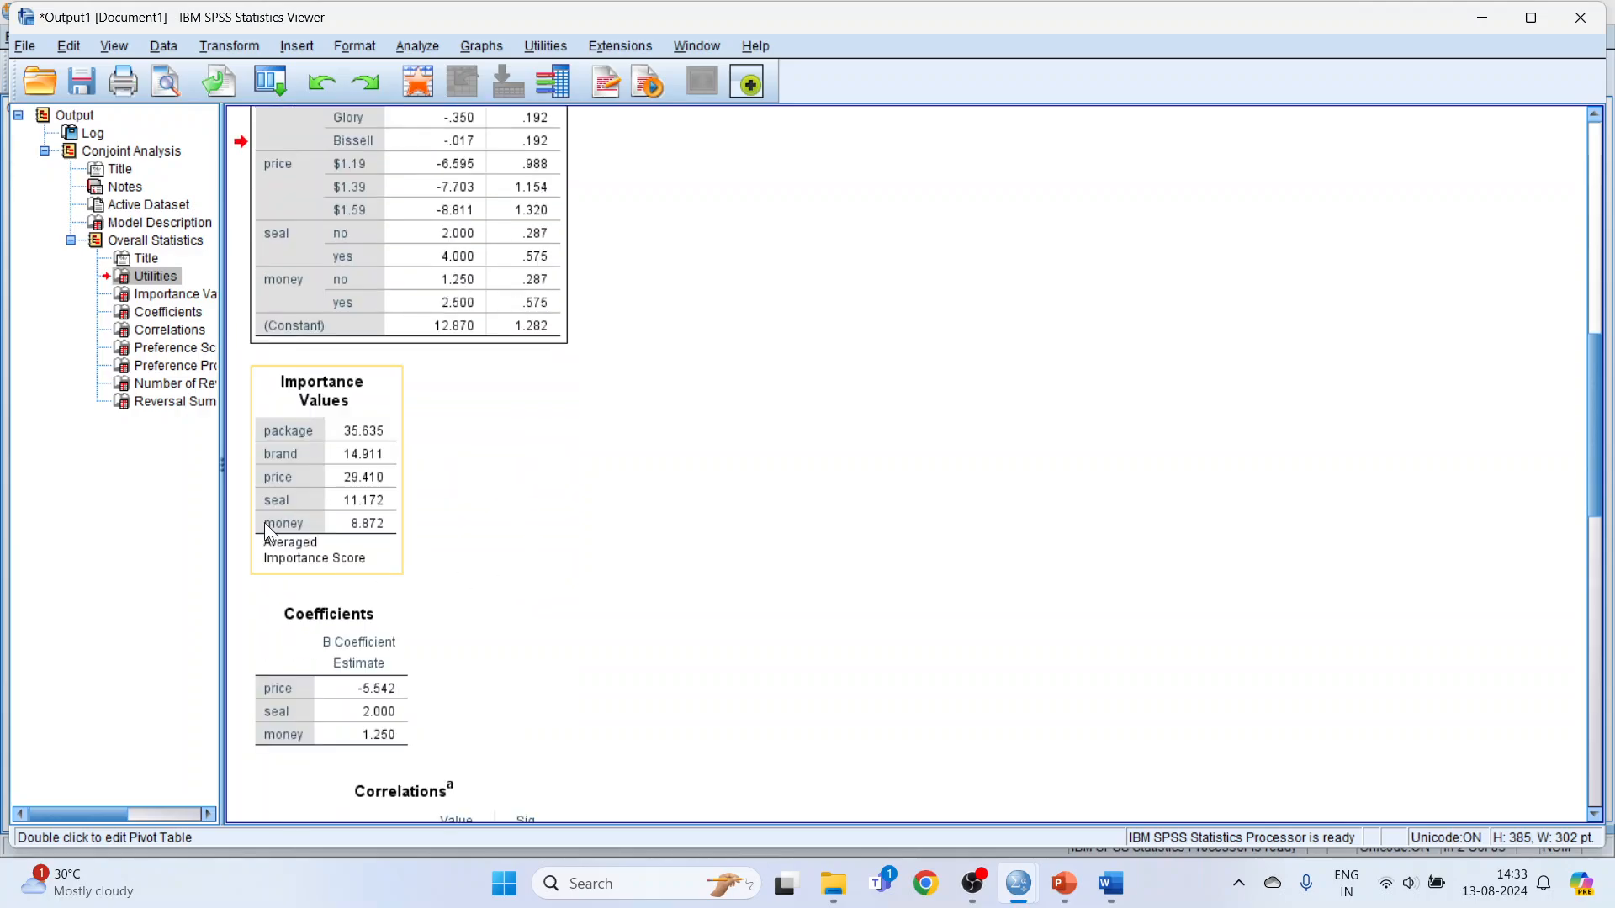
click(303, 470)
scroll(305, 470, down, 3)
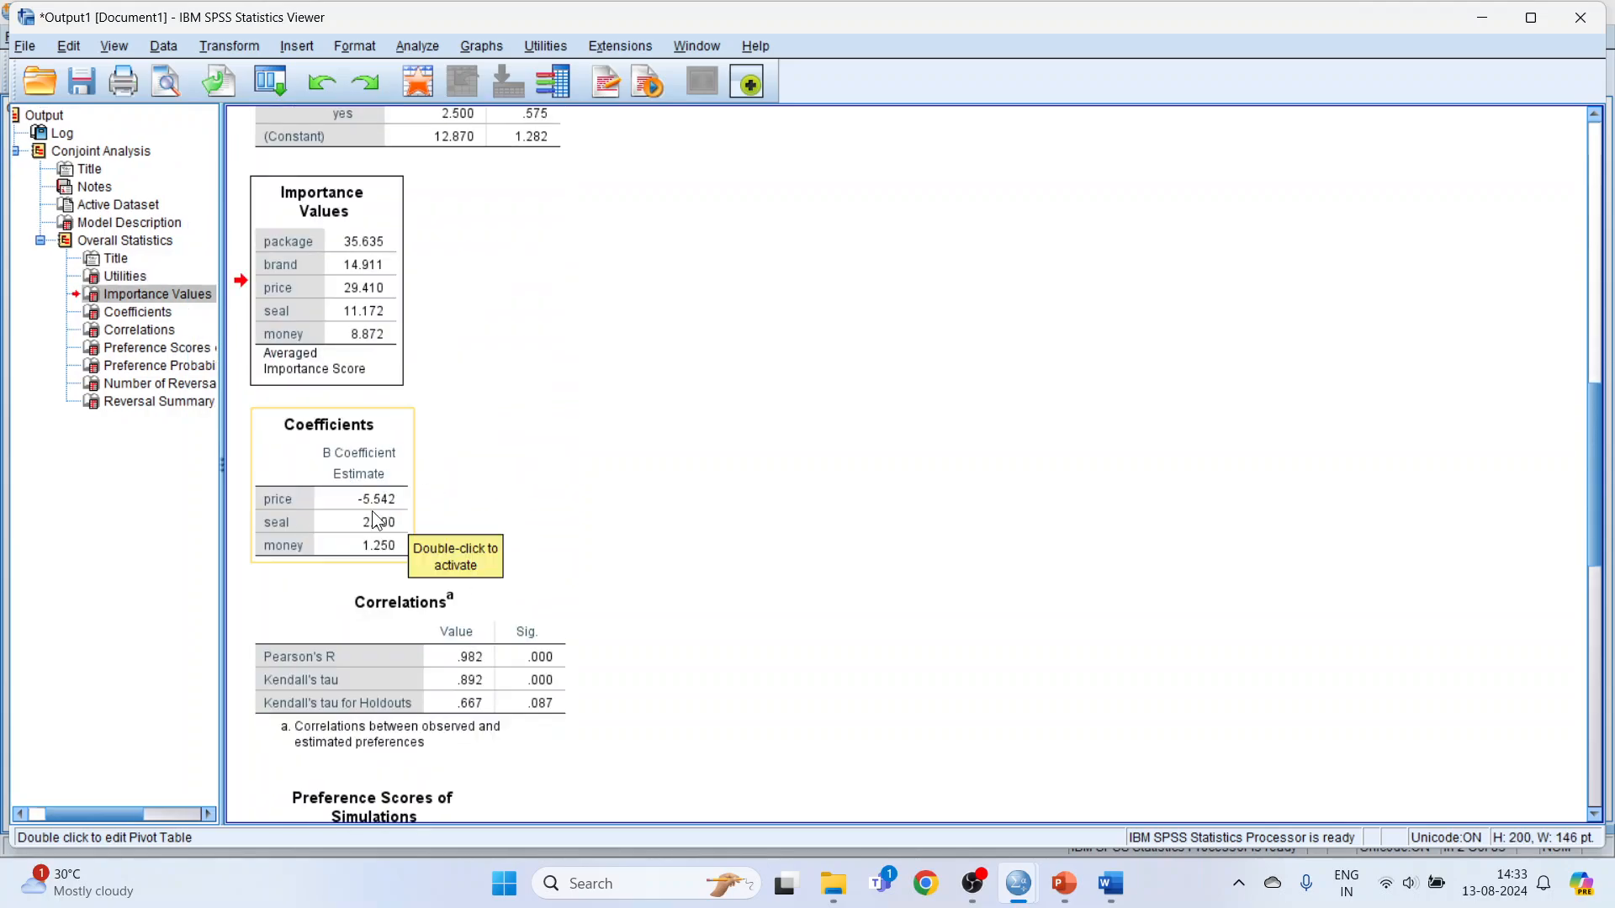
click(326, 487)
scroll(842, 579, down, 5)
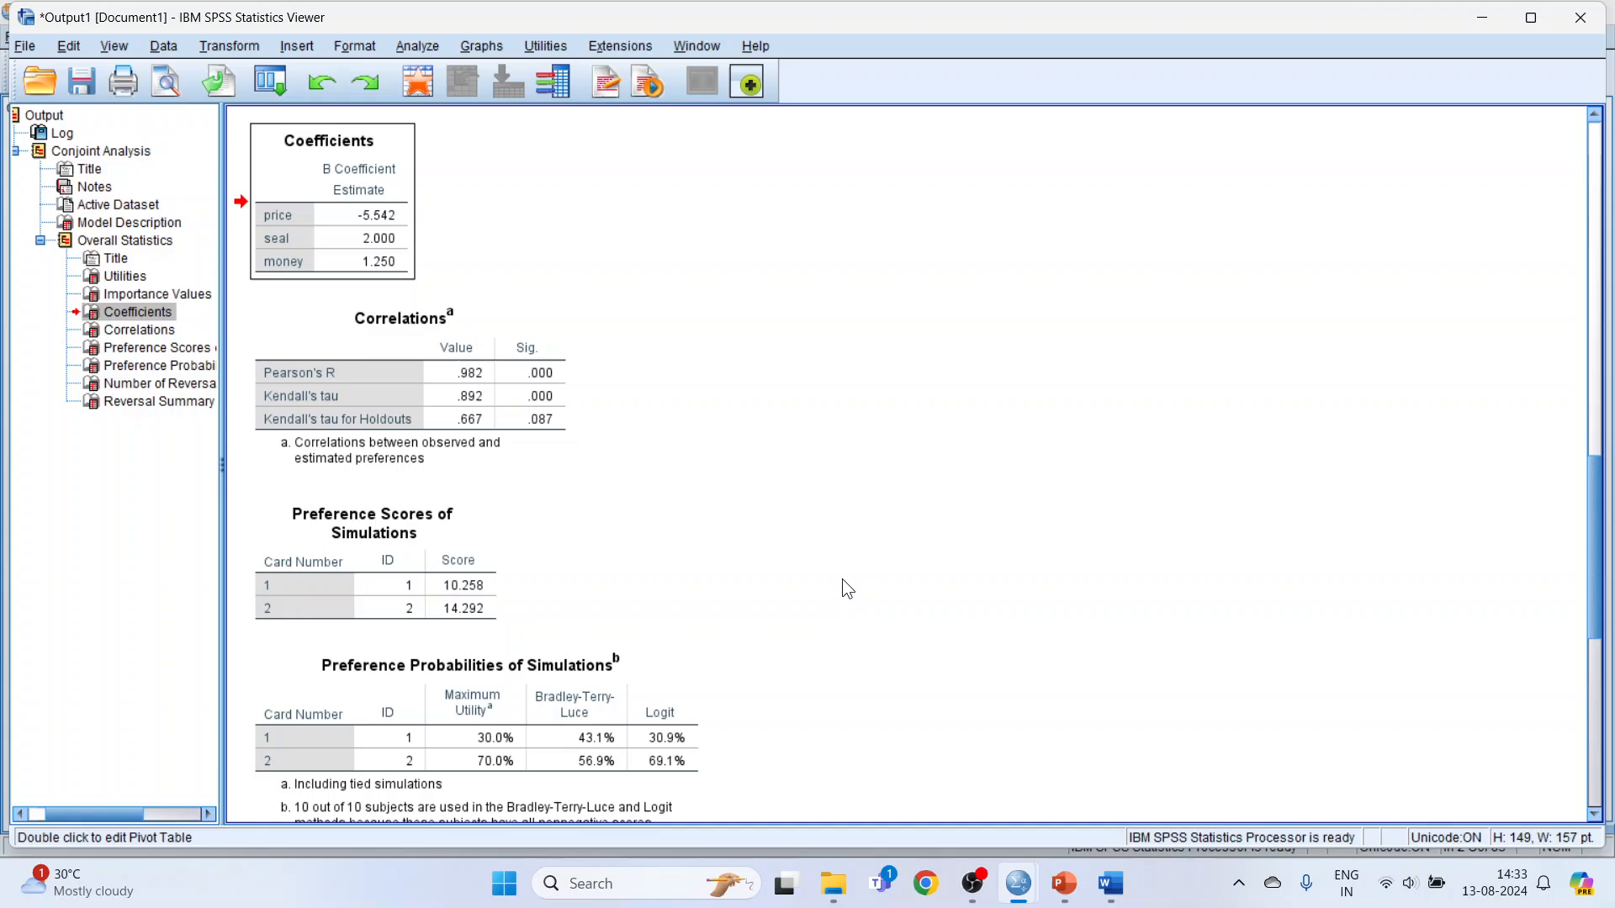
click(478, 387)
scroll(695, 485, down, 3)
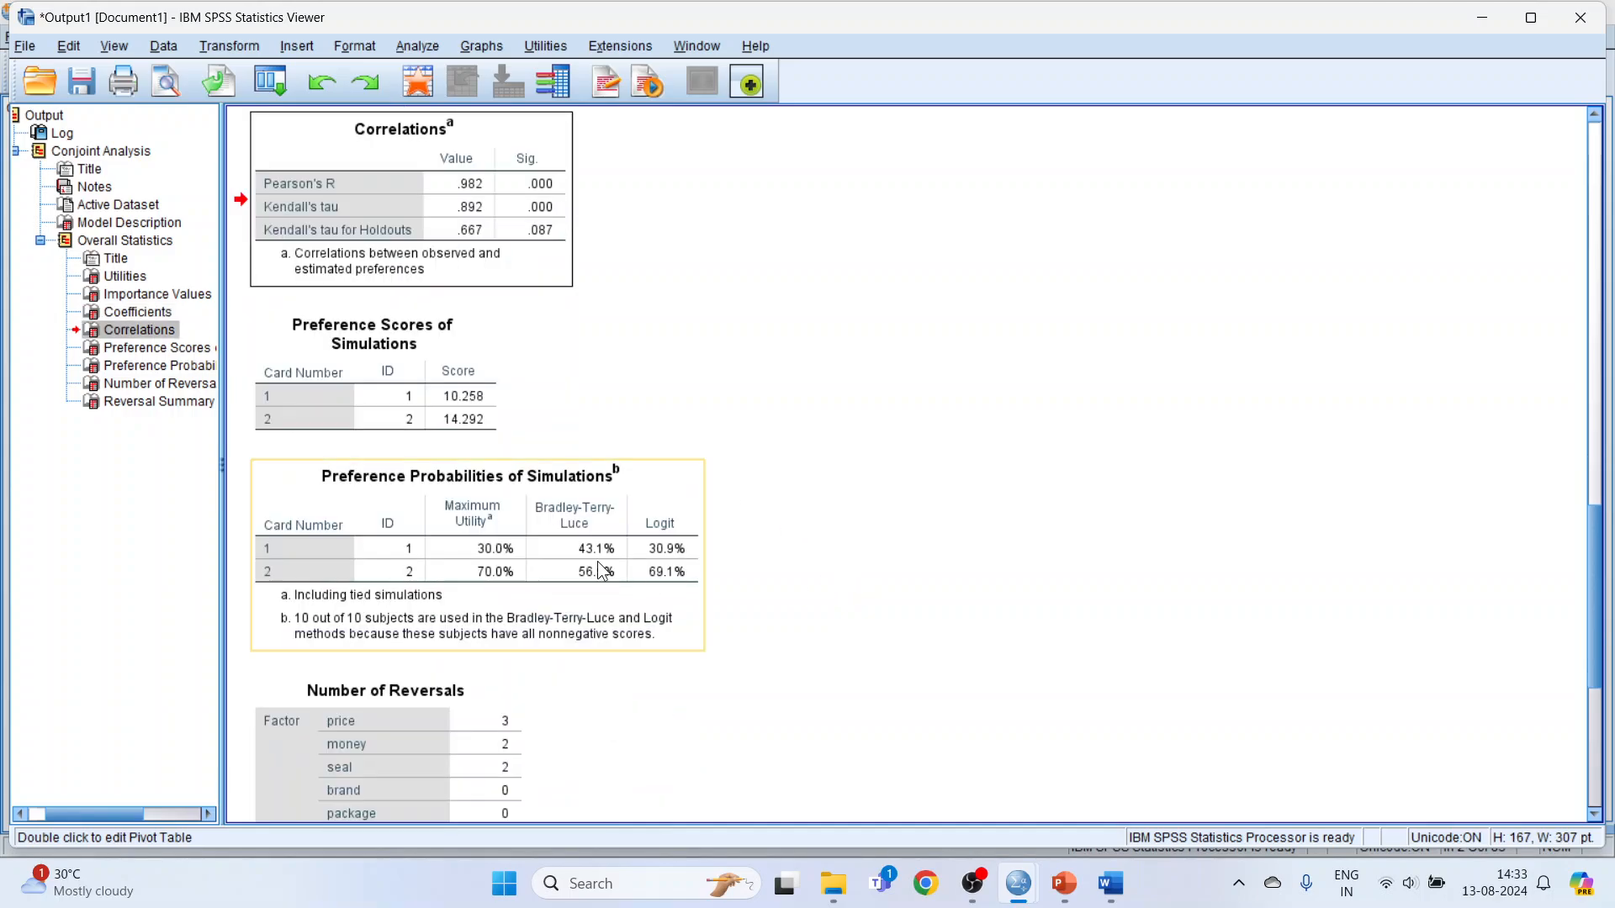
scroll(572, 555, down, 3)
click(376, 522)
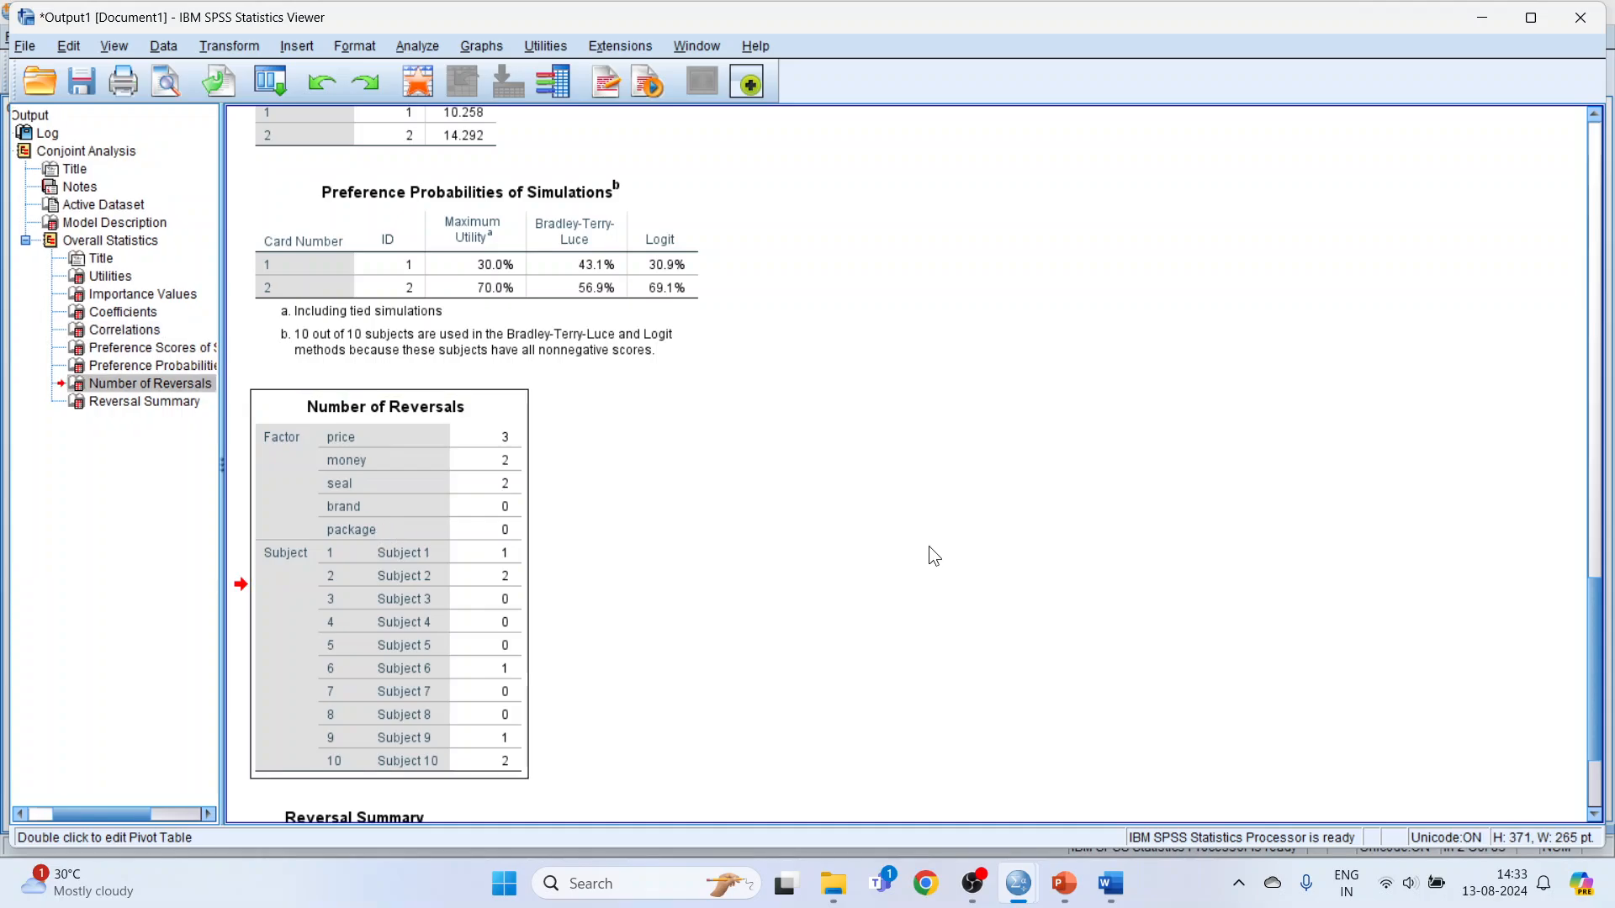
scroll(966, 622, up, 20)
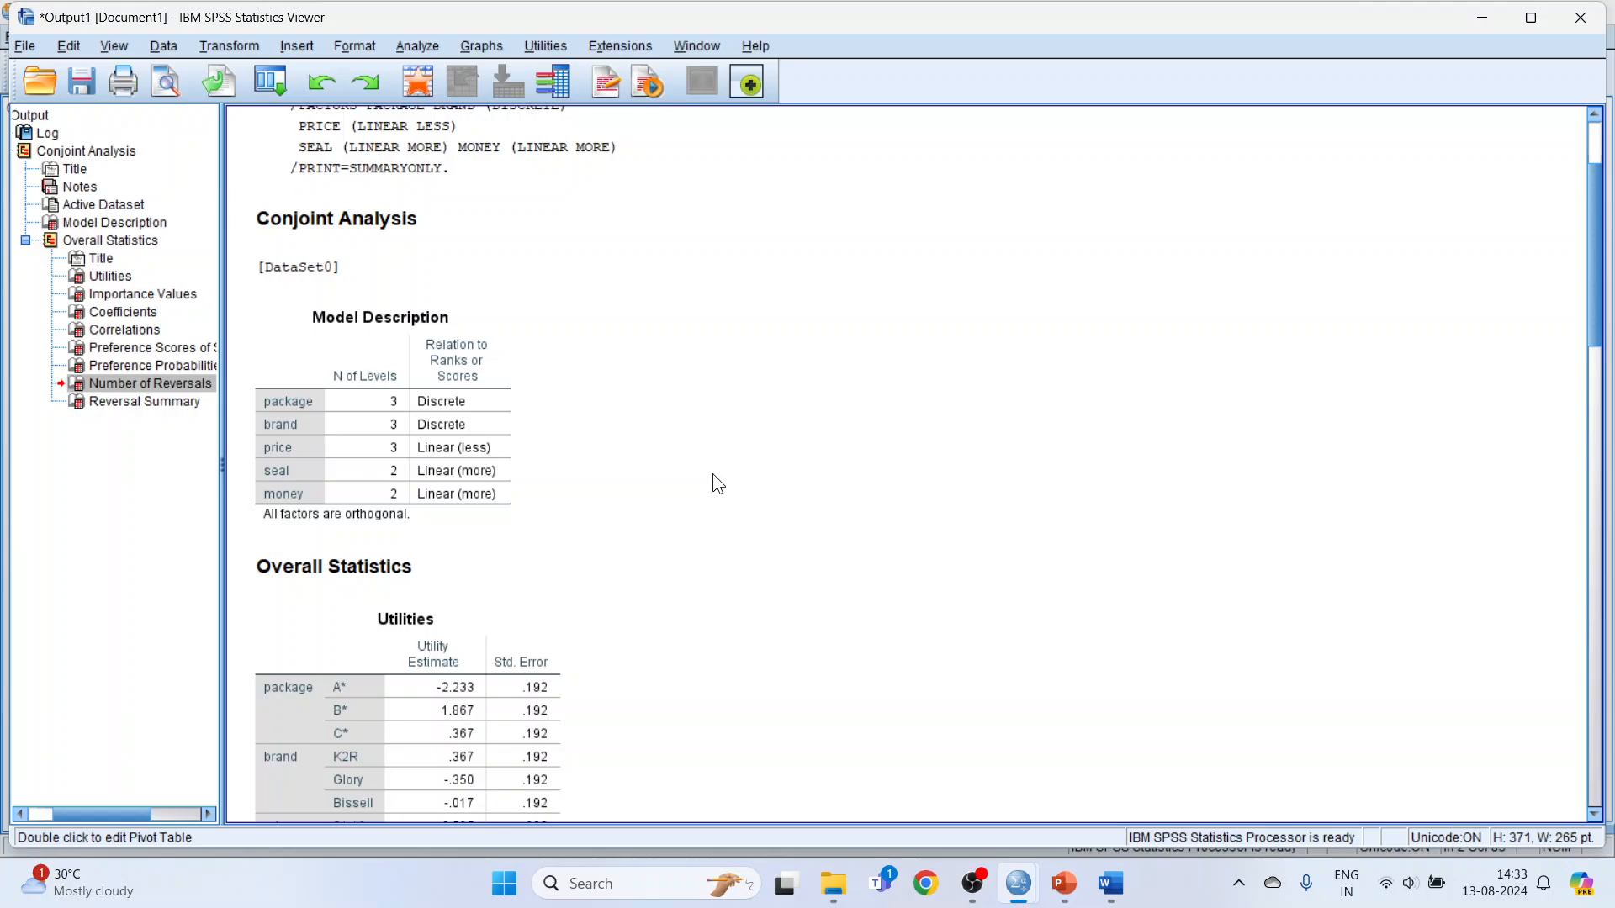
Switch to the Conjoint Analysis presentation in PowerPoint and start the slide show from slide 39, the Utilities interpretation.
click(1064, 883)
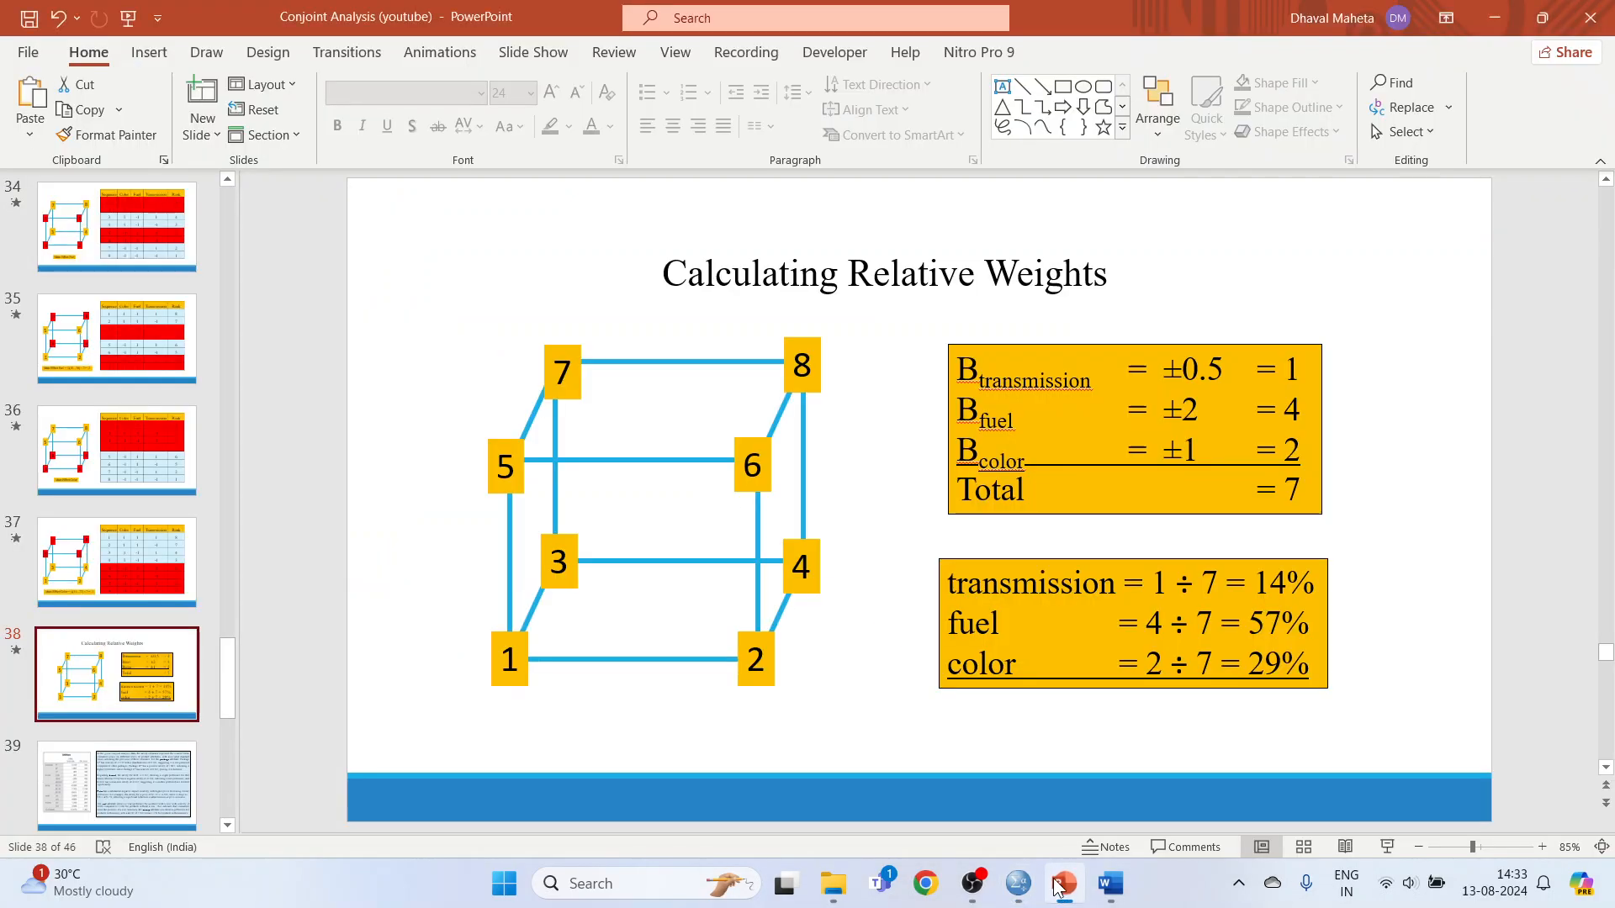
click(134, 810)
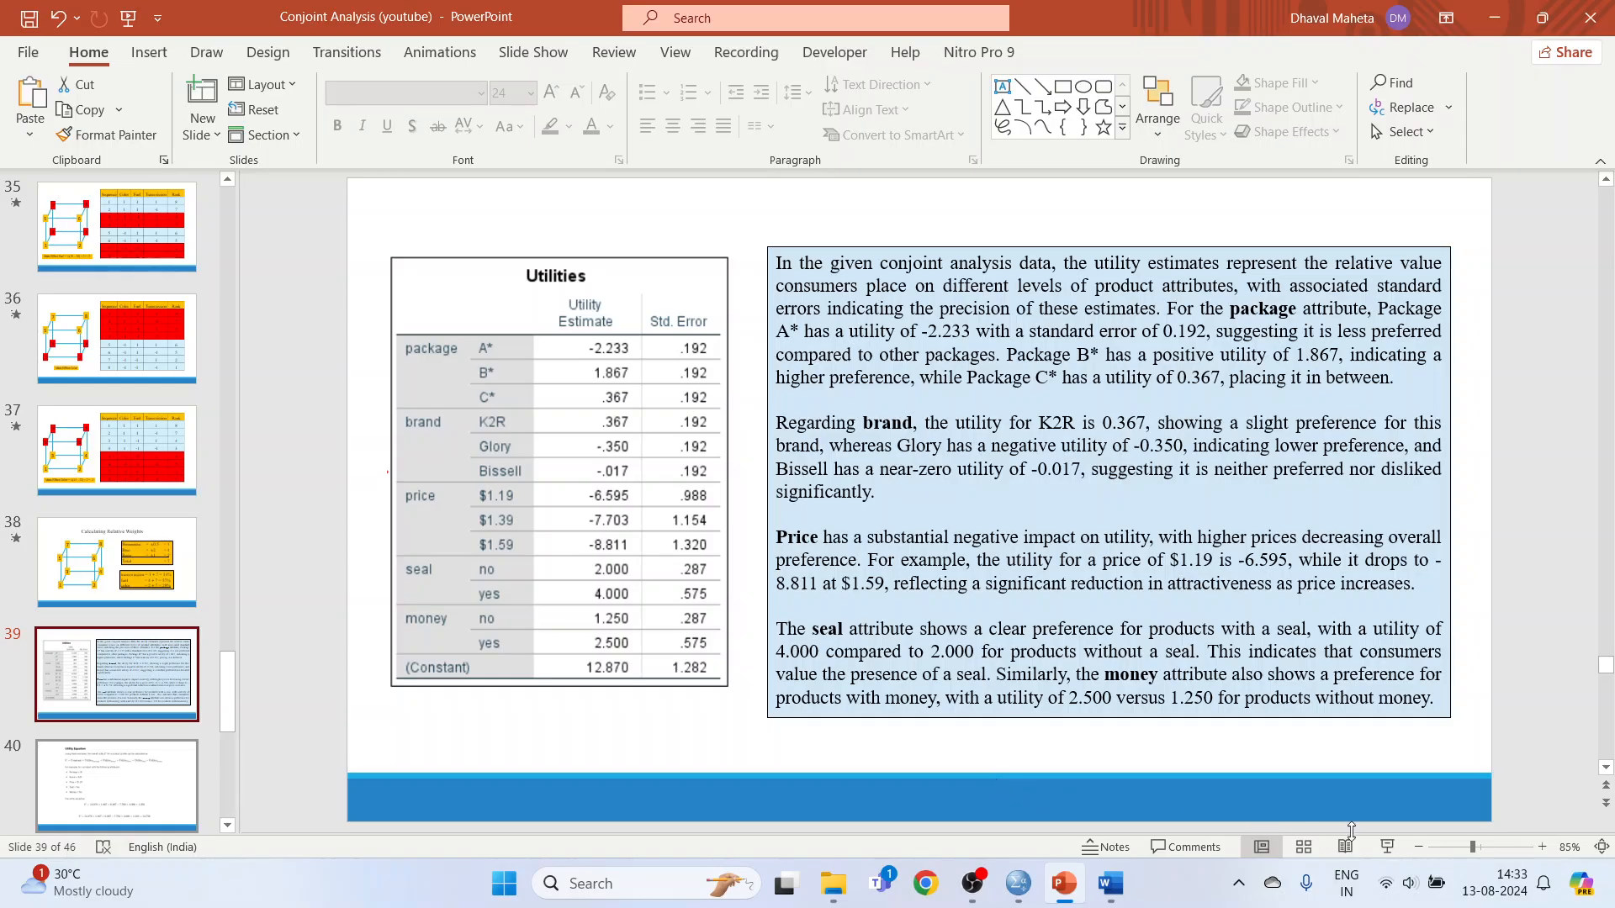
click(1386, 848)
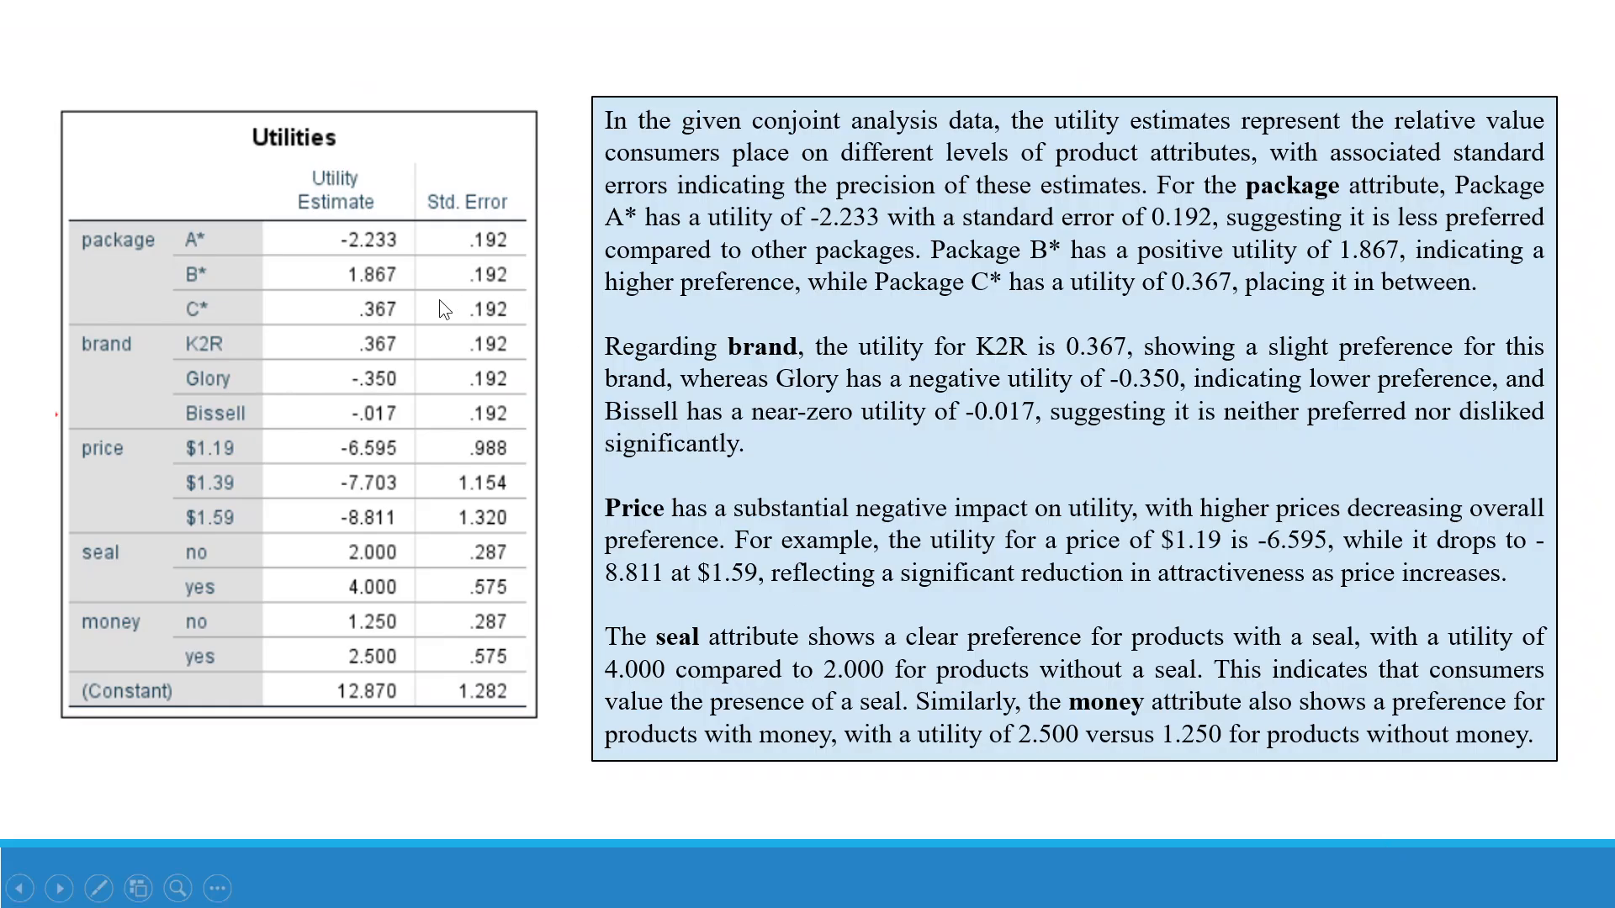